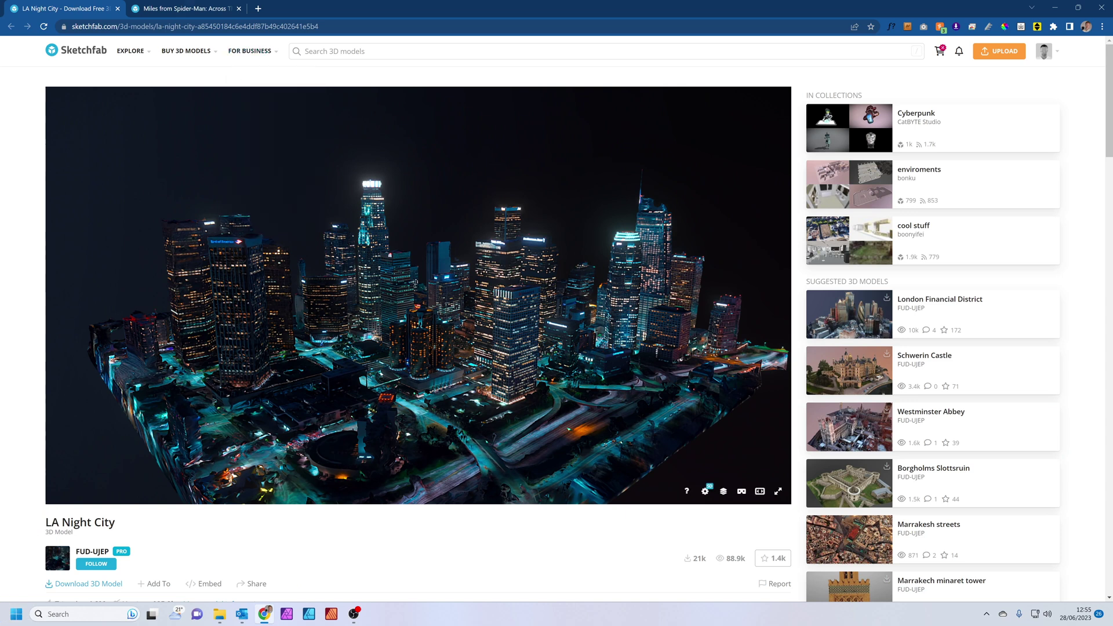
Download the Miles from Spider-Man: Across The Spider Verse model in its original blend format
scroll(487, 269, "down", 5)
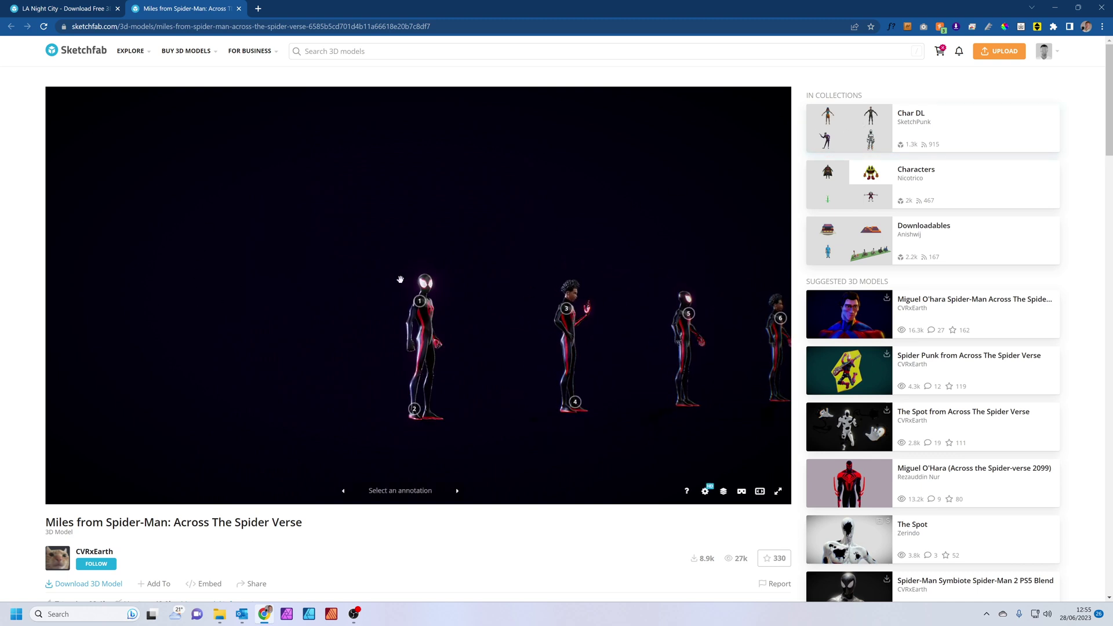
scroll(304, 421, "down", 3)
left_click(93, 432)
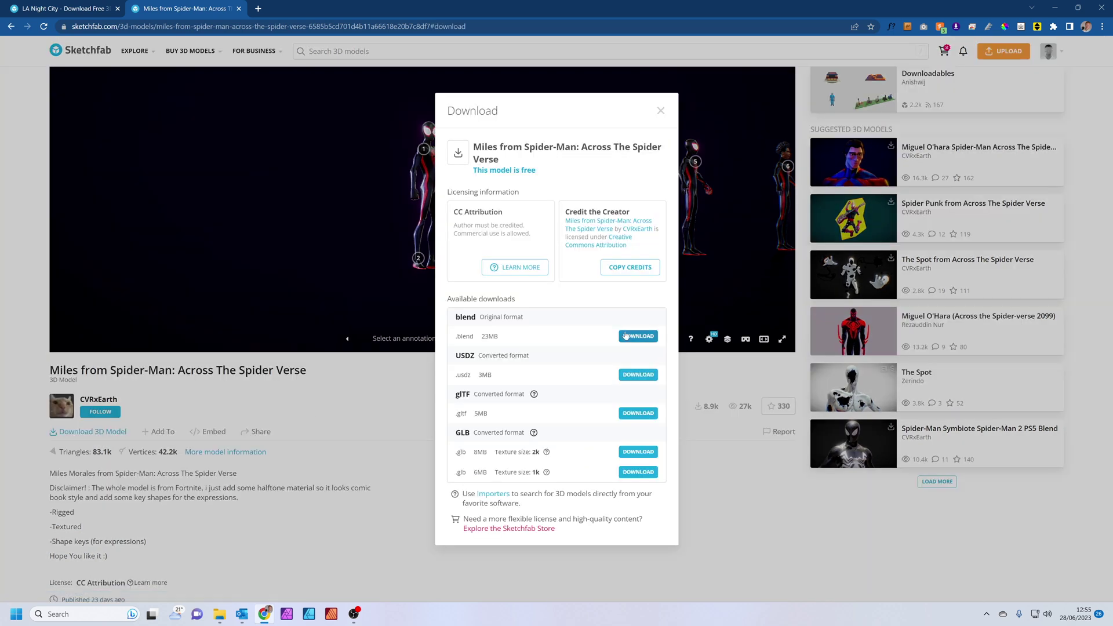
left_click(637, 337)
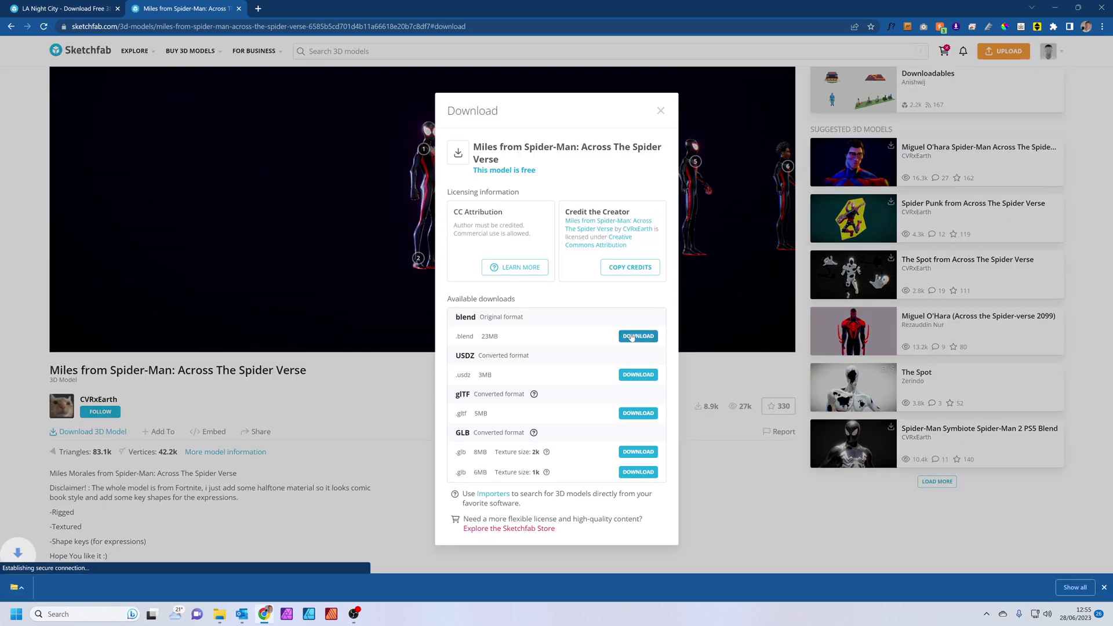
Download the LA Night City model in its original fbx format
left_click(57, 8)
scroll(241, 99, "down", 1)
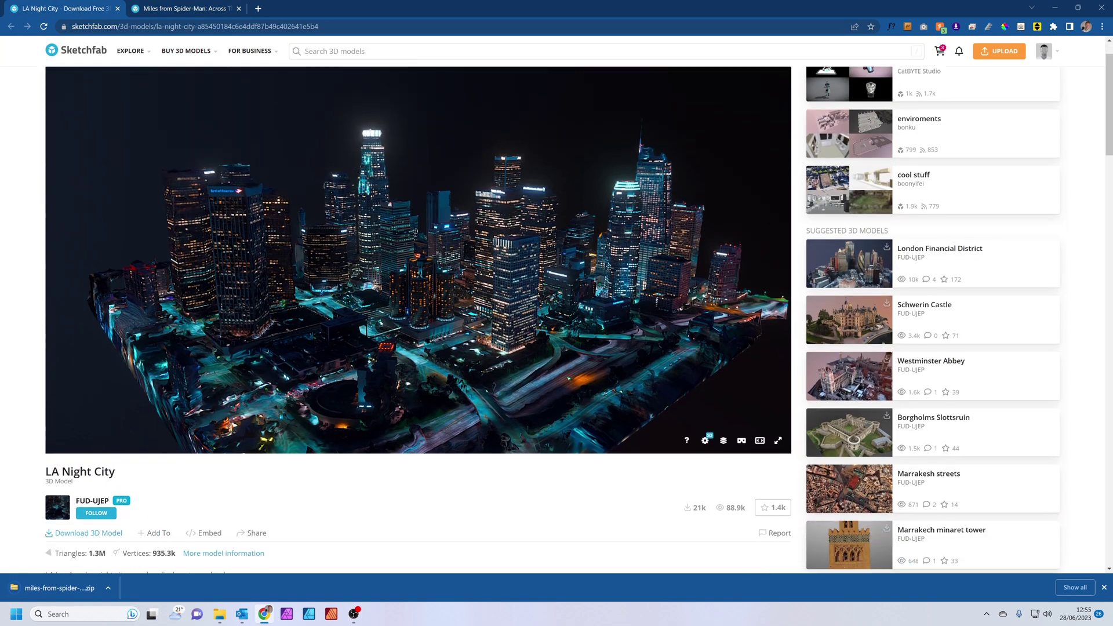
left_click(79, 535)
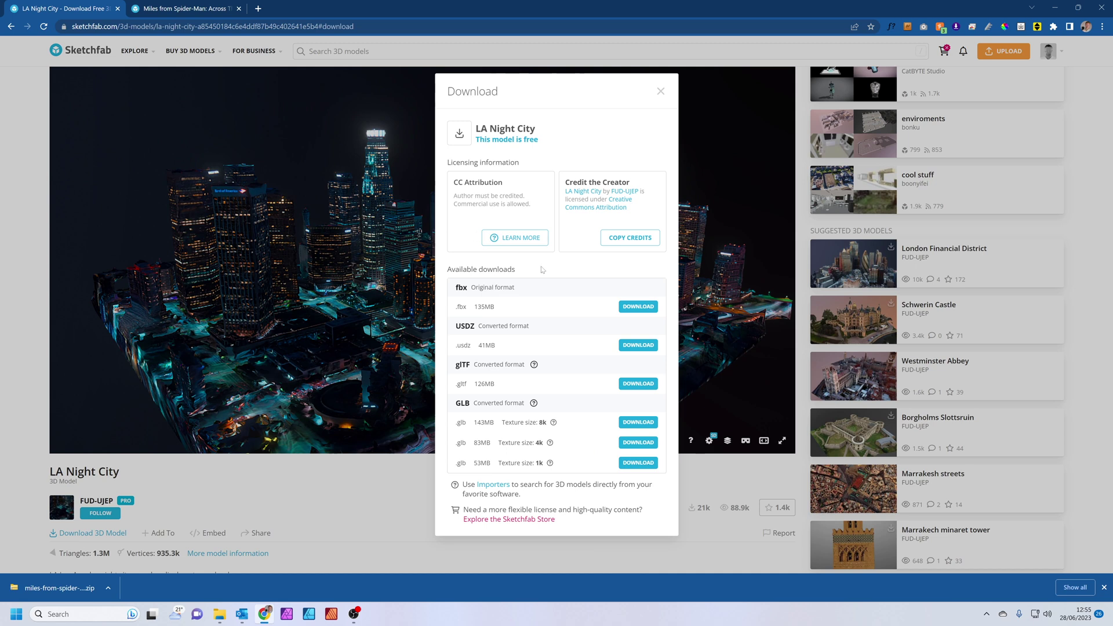
left_click(639, 307)
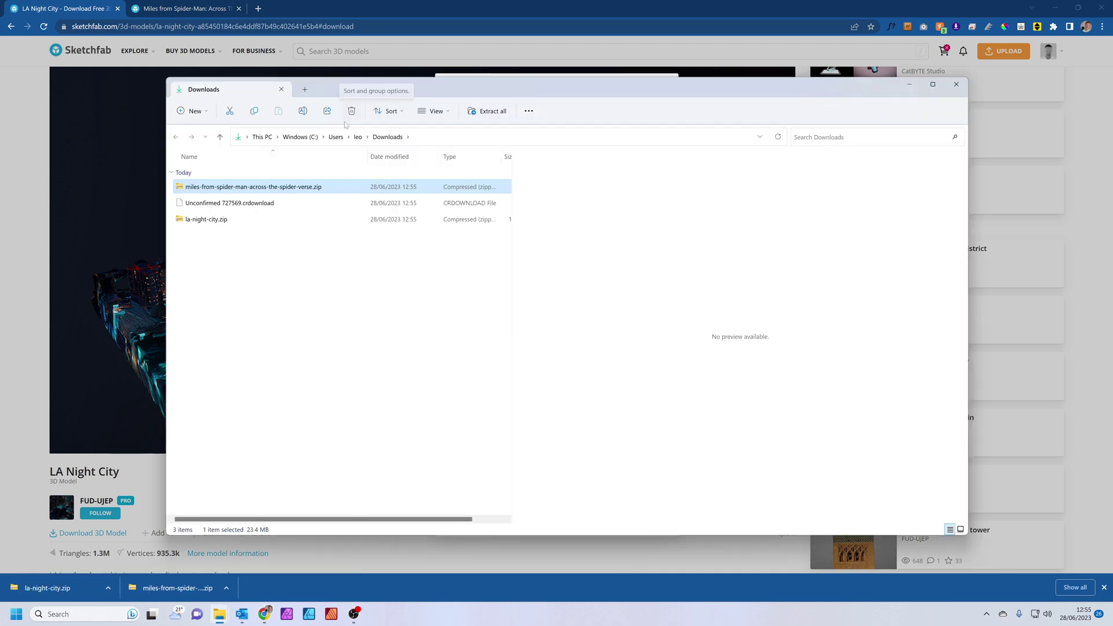
Extract miles-from-spider-man-across-the-spider-verse.zip into the Downloads folder
right_click(249, 191)
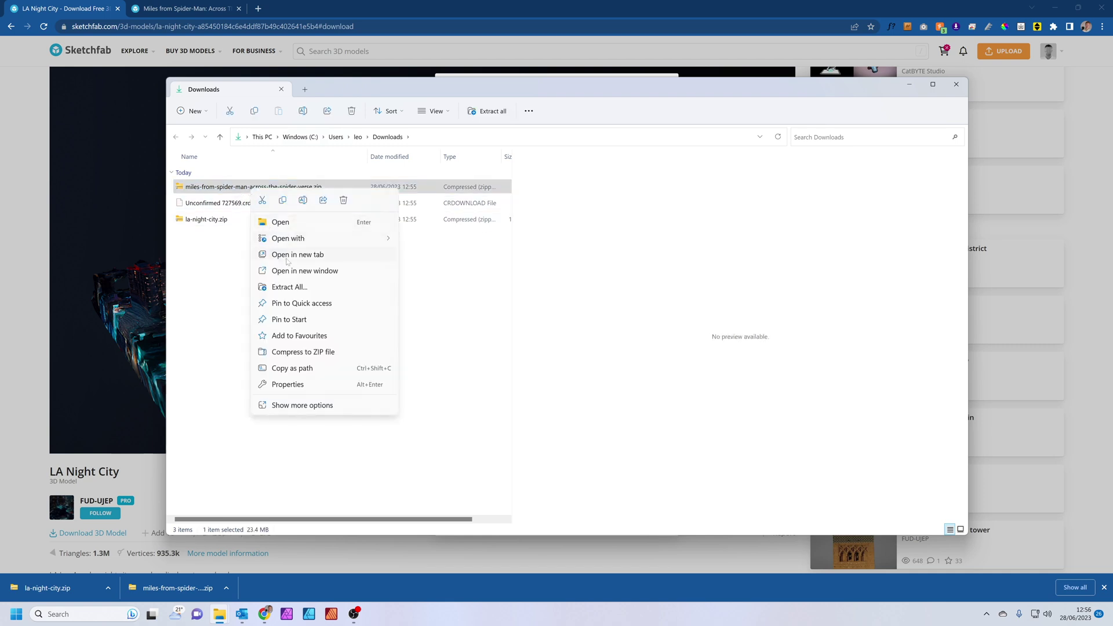
left_click(318, 290)
key("Return")
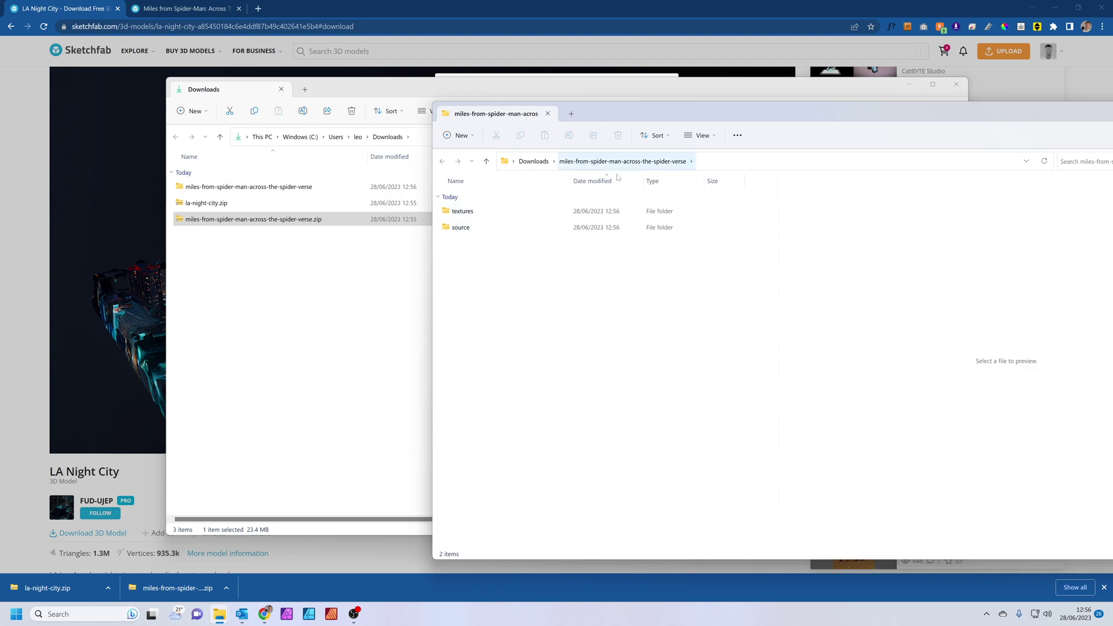
Copy ZSketchFabMilesFortnite.blend from the extracted Spider-Man model's source folder into its textures folder
left_click(478, 214)
double_click(478, 216)
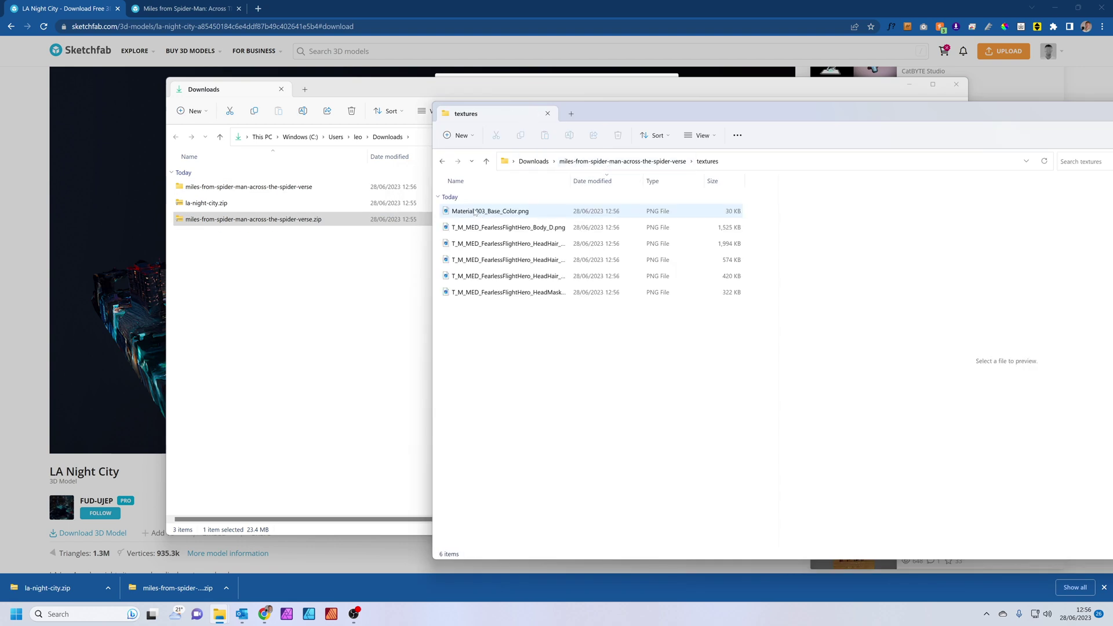
key("alt+Left")
double_click(487, 227)
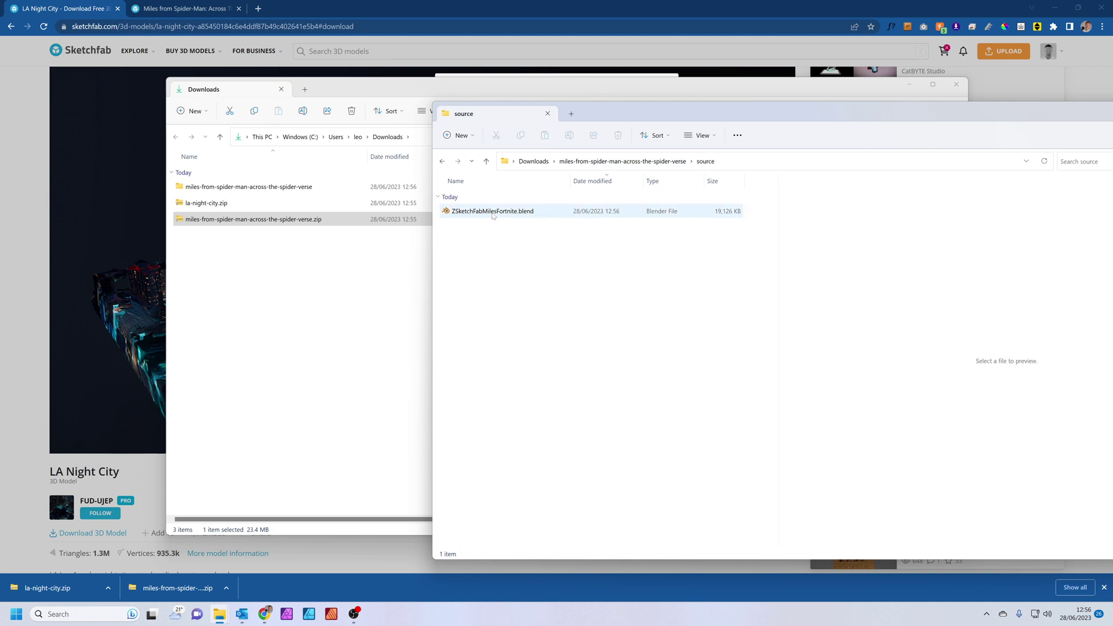
left_click(493, 213)
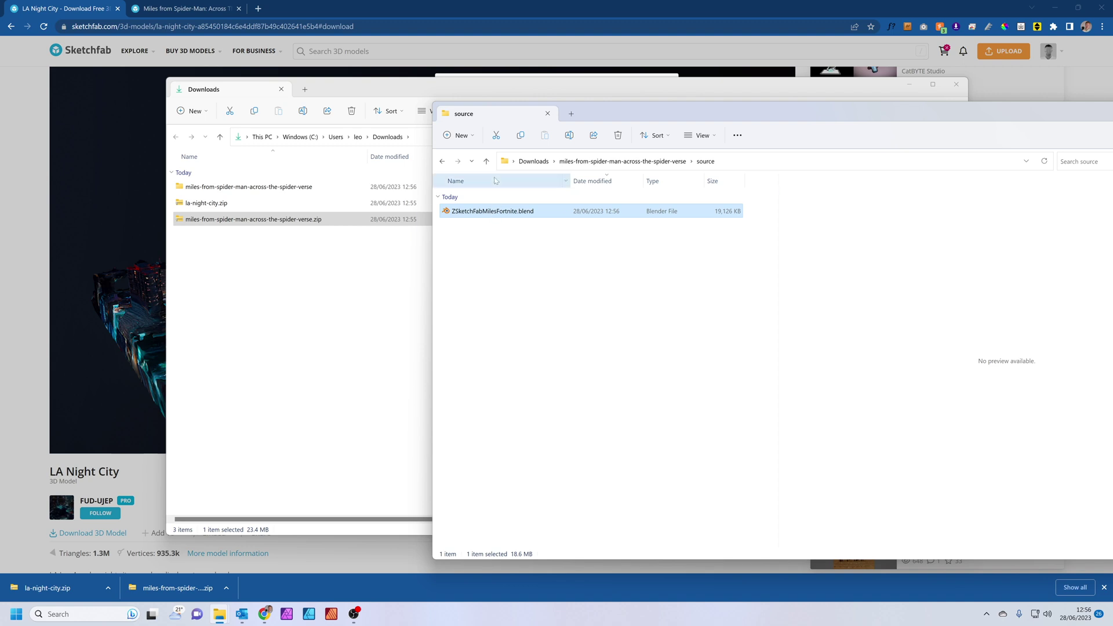
left_click(486, 161)
double_click(494, 212)
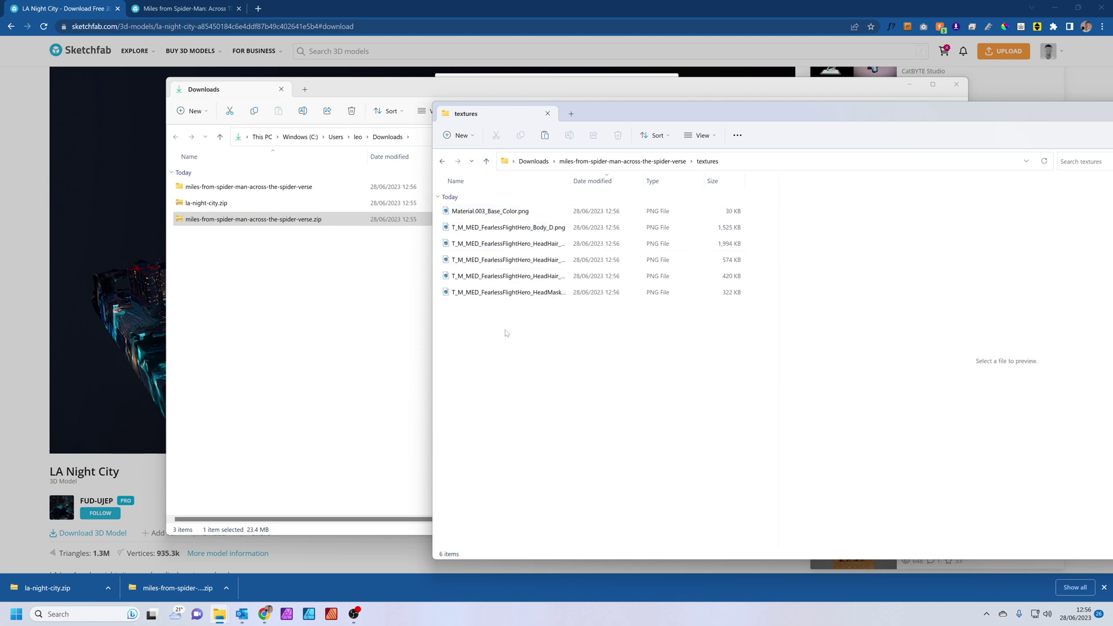
key("ctrl+v")
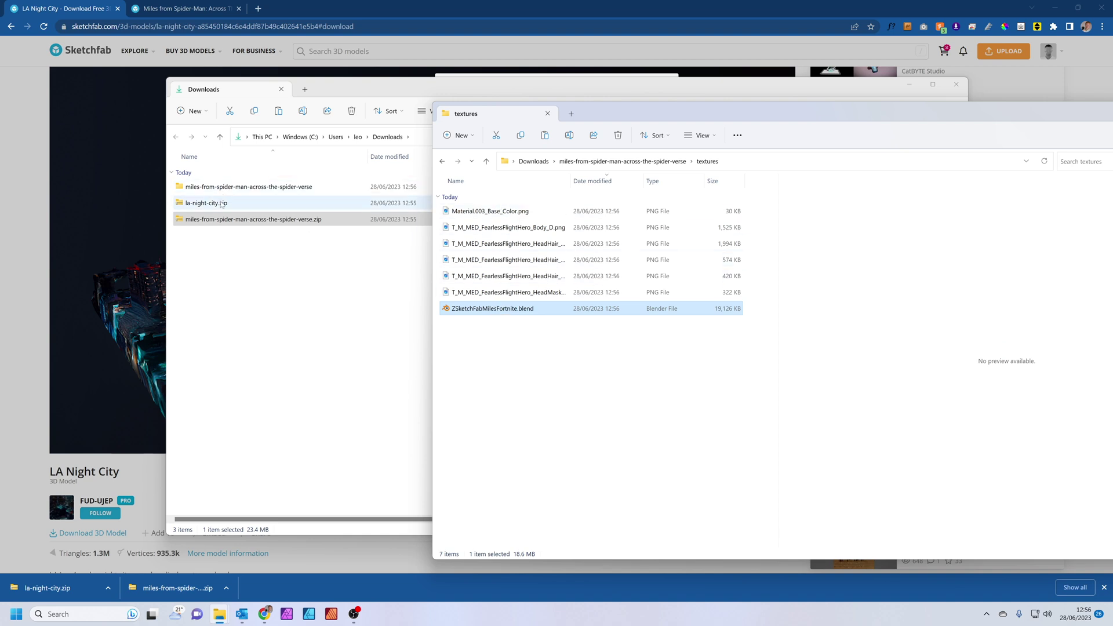
Extract la-night-city.zip into the Downloads folder
left_click(221, 207)
right_click(222, 206)
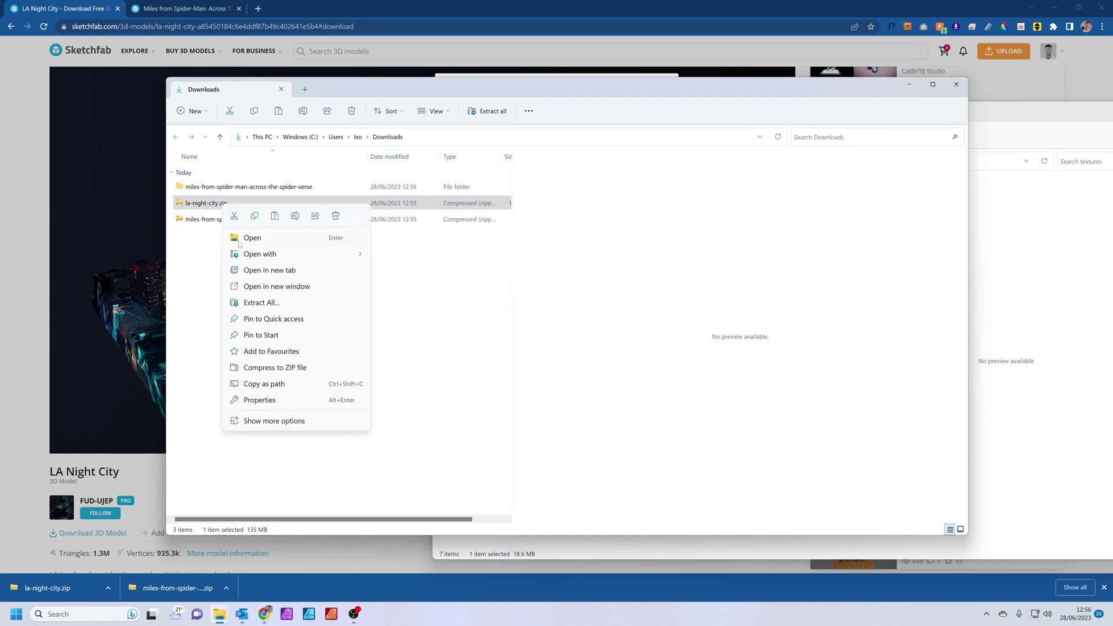
left_click(261, 303)
key("Return")
Extract the nested Dtla_Orbit.zip inside the la-night-city source folder
left_click(498, 227)
left_click(498, 227)
key("Escape")
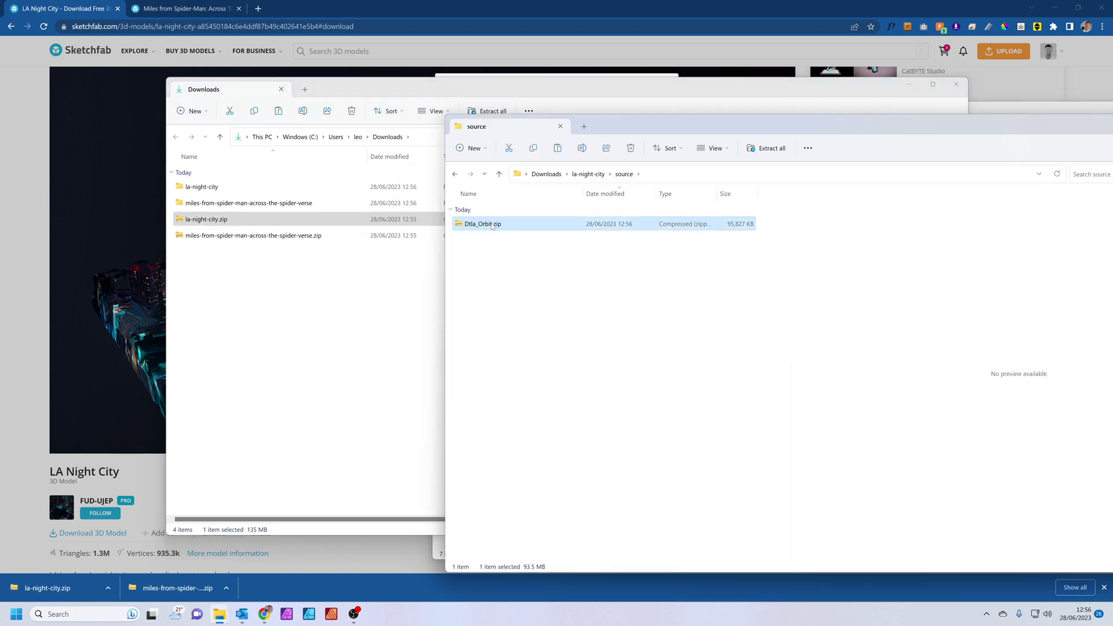
right_click(507, 229)
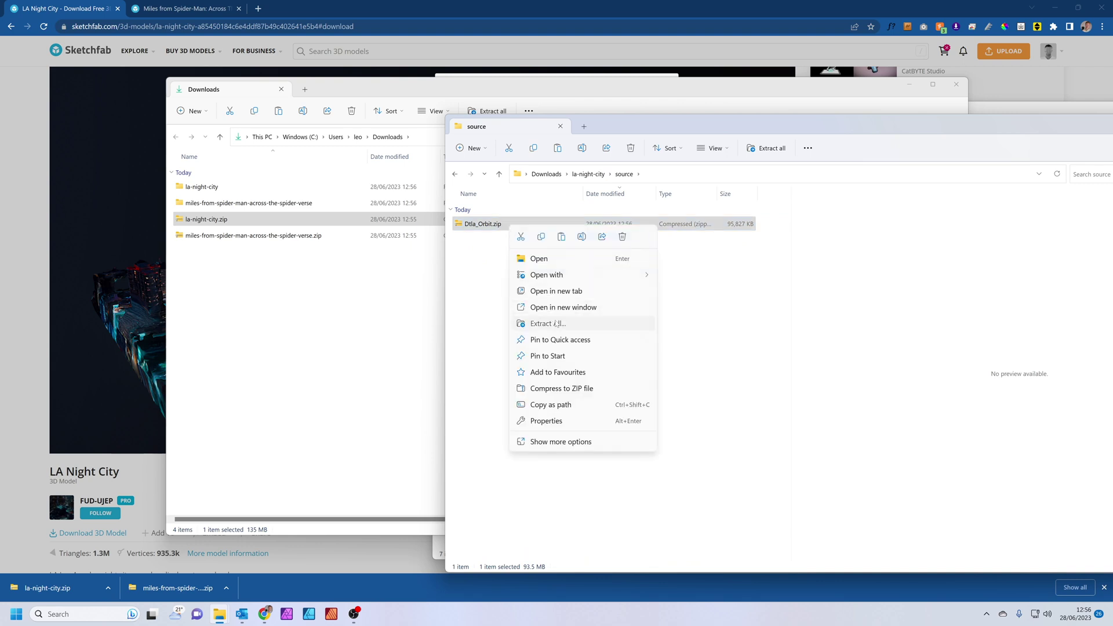
left_click(555, 323)
key("Return")
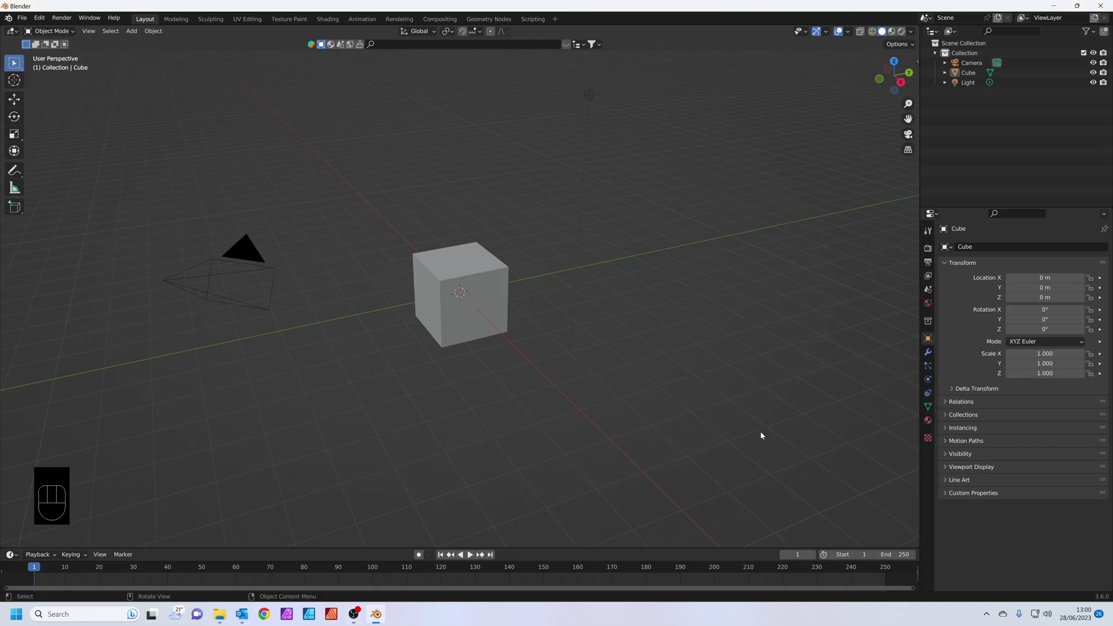
In Blender, delete all the default objects from the new scene
key("a")
key("x")
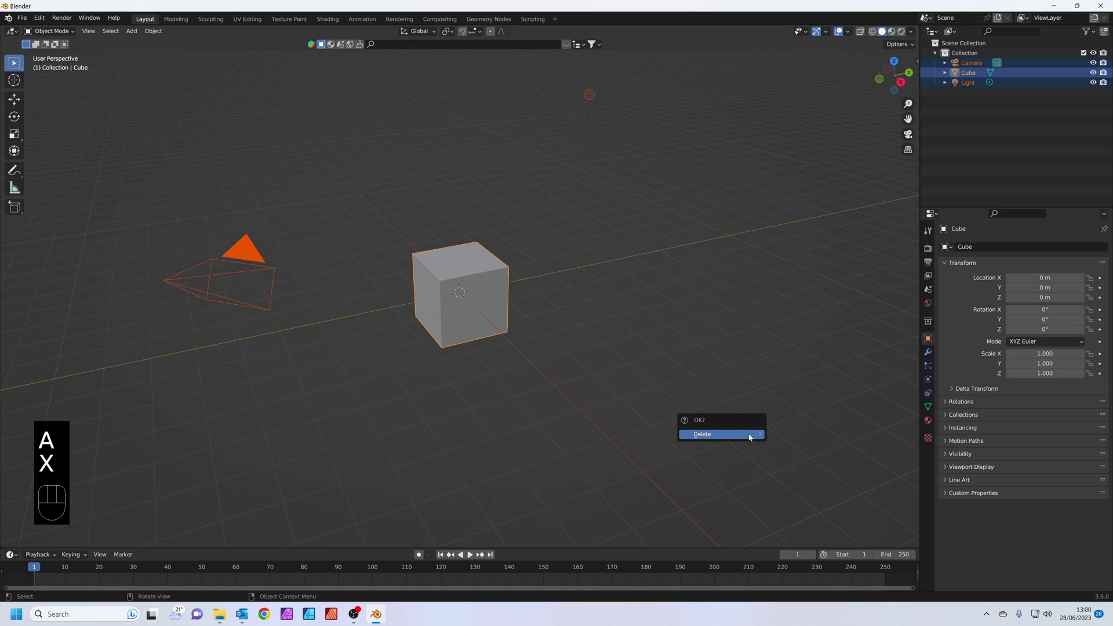
left_click(749, 435)
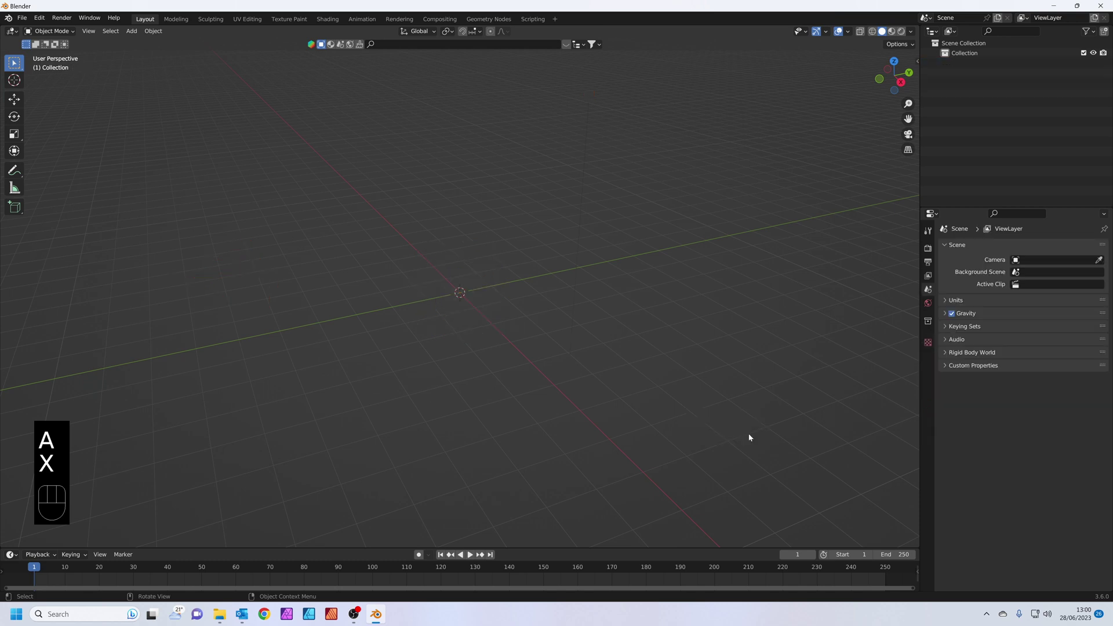
Import Dtla_Orbit.fbx from Downloads\la-night-city\source\Dtla_Orbit as FBX with the default options, and deselect the city model
left_click(22, 18)
mouse_move(64, 151)
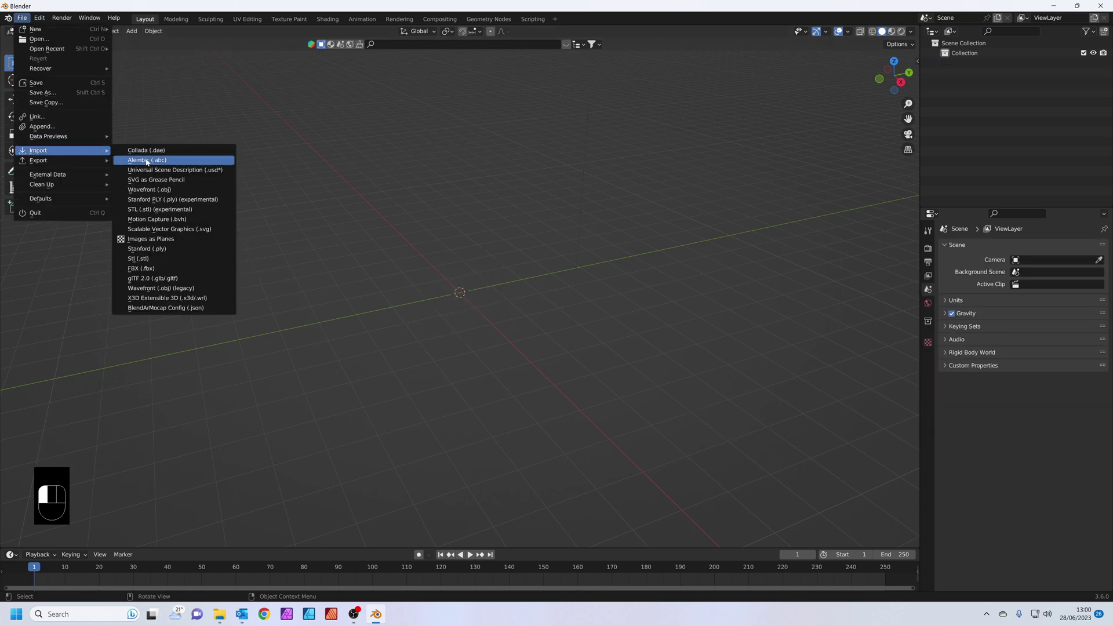
left_click(186, 269)
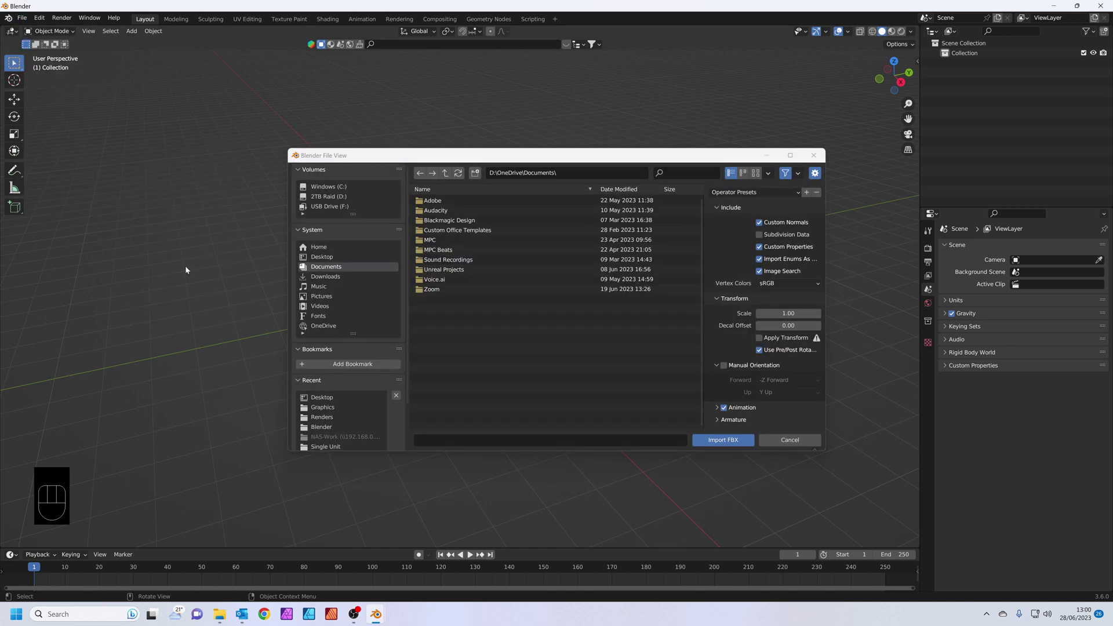
left_click(340, 277)
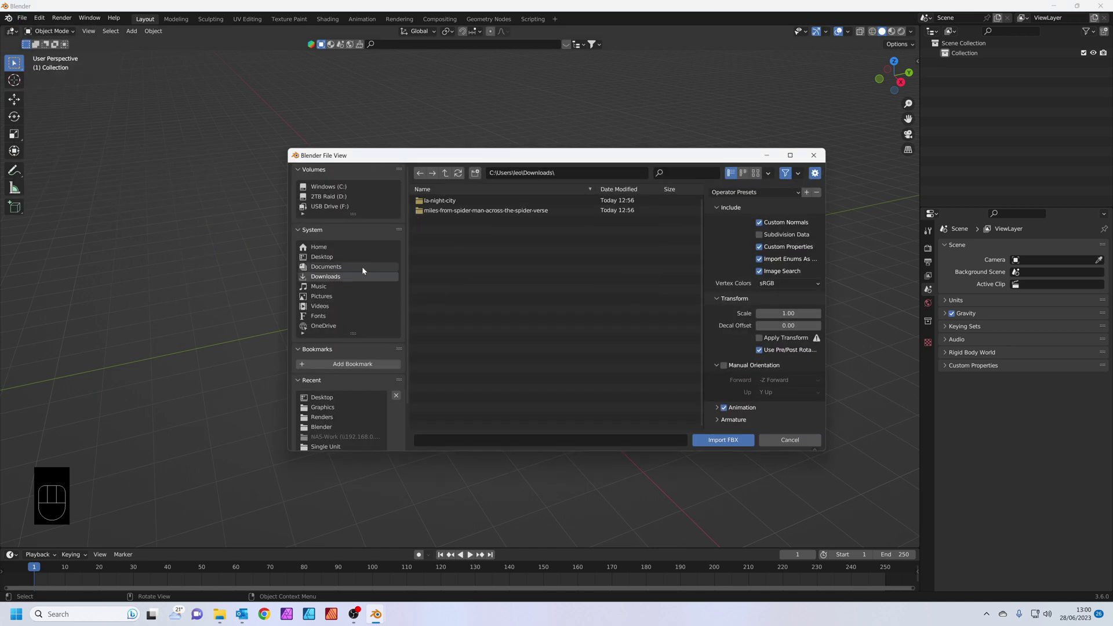
double_click(473, 210)
double_click(473, 201)
left_click(473, 200)
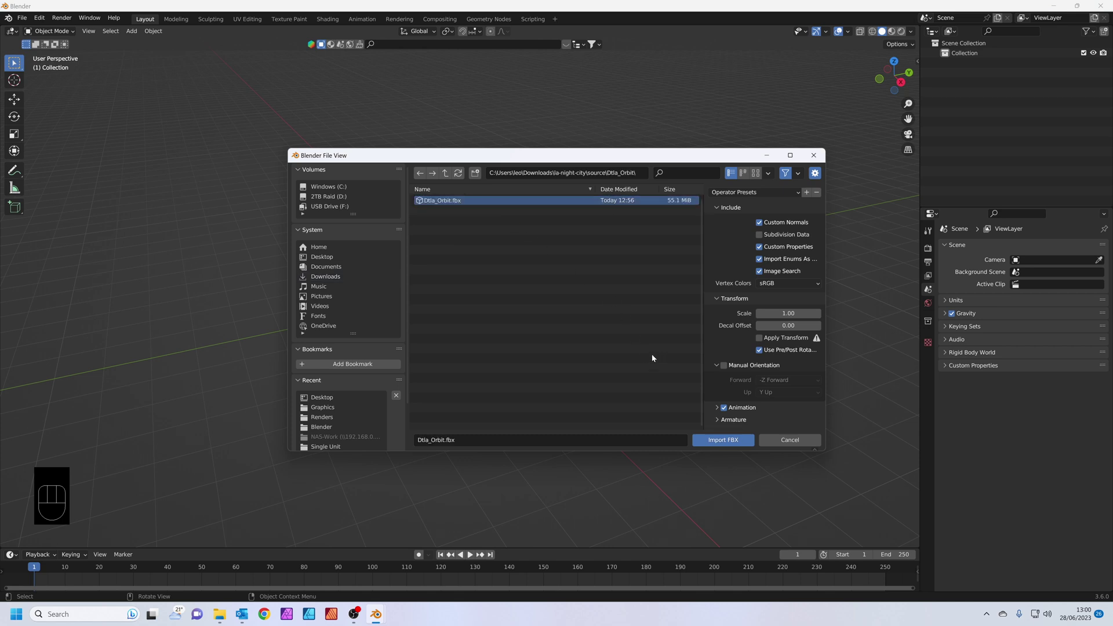
left_click(723, 440)
middle_click_drag(600, 365, 637, 344)
left_click(360, 390)
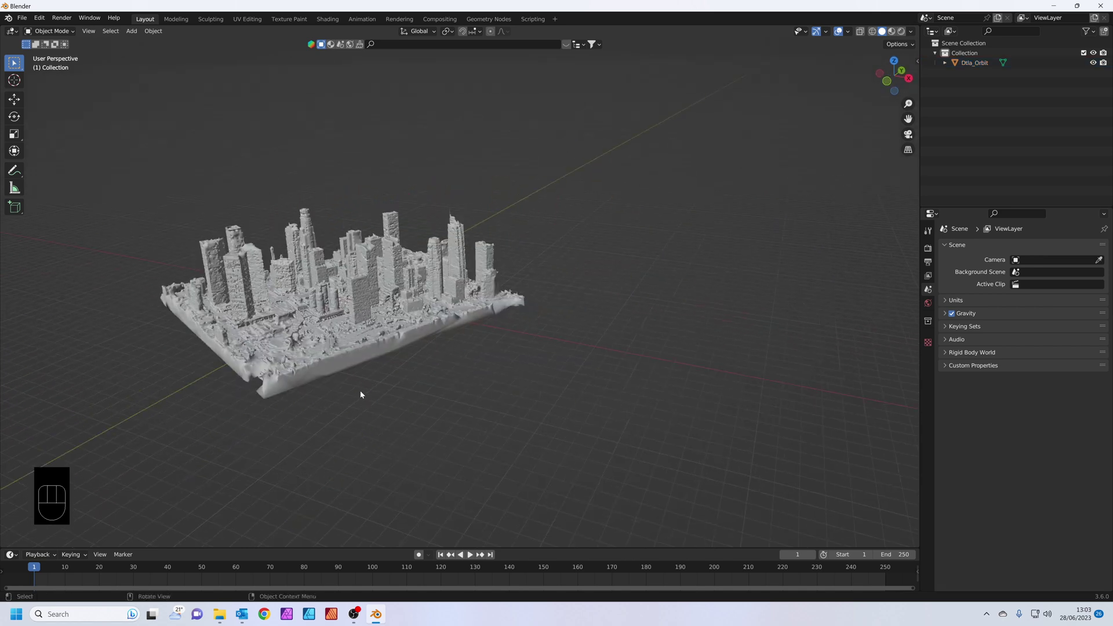
scroll(360, 394, "up", 3)
middle_click_drag(356, 393, 481, 383, "shift")
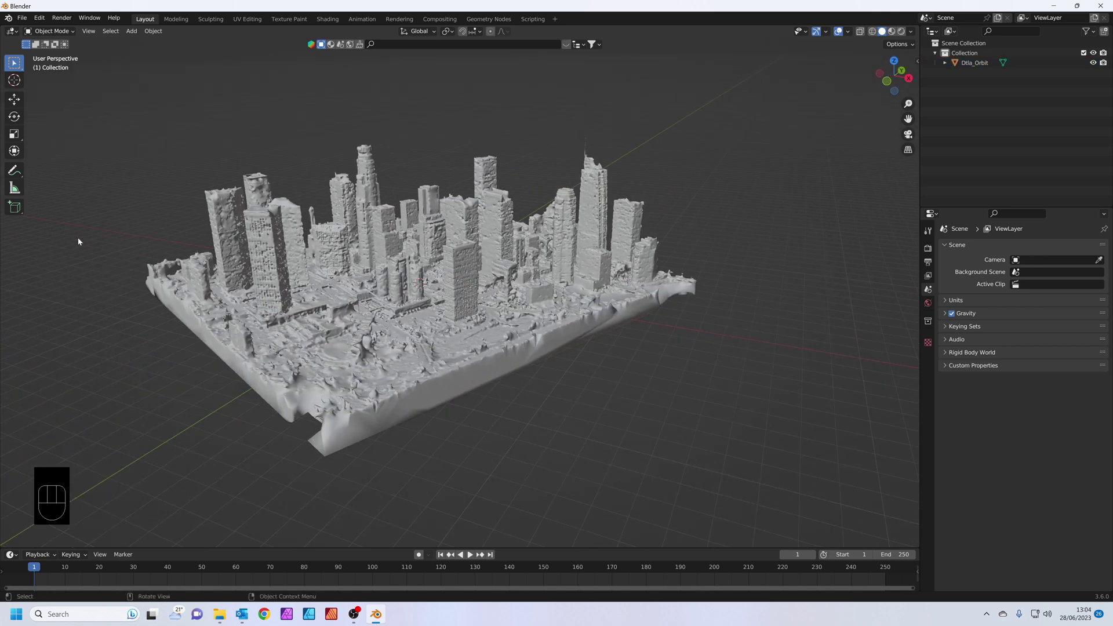
Append the Pose collection from ZSketchFabMilesFortnite.blend in the Spider-Man model's source folder
left_click(23, 18)
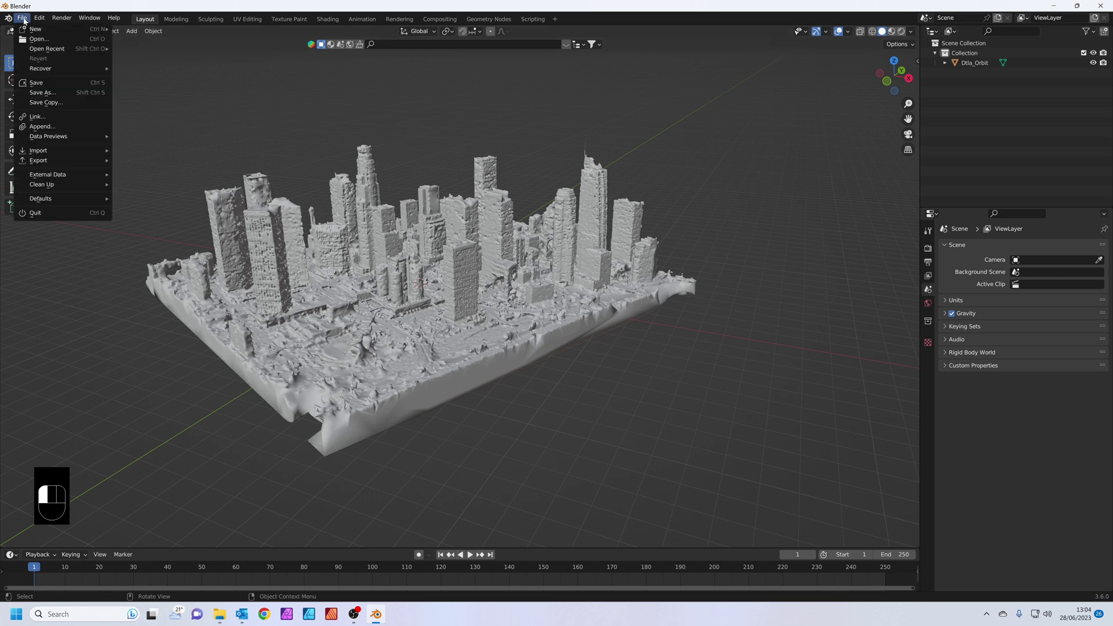
left_click(58, 129)
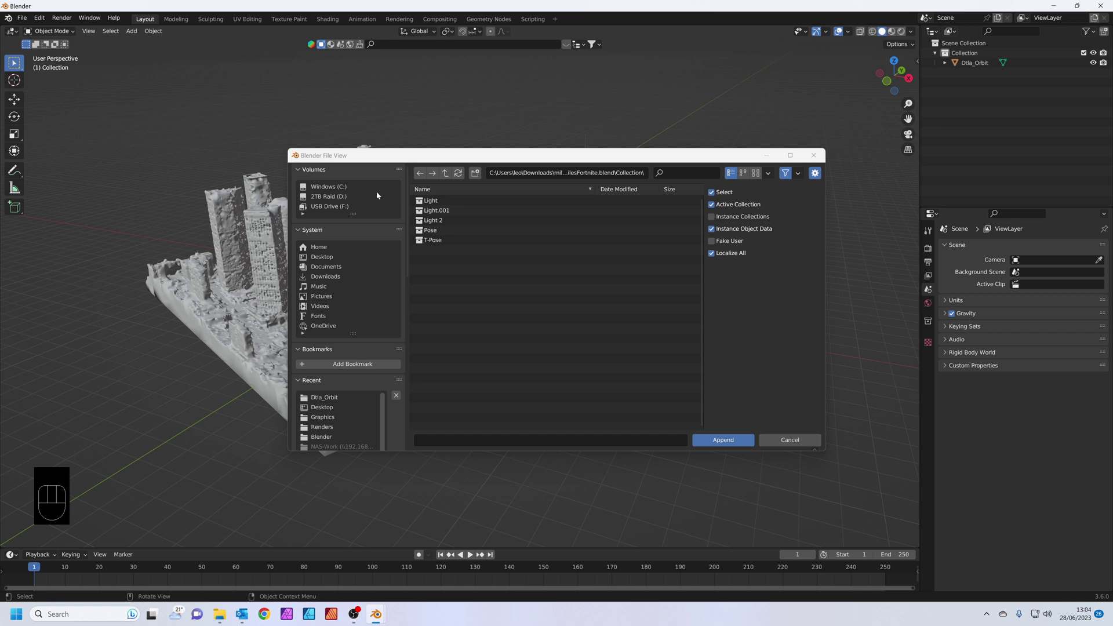
left_click(341, 277)
double_click(492, 211)
left_click(458, 199)
double_click(458, 199)
left_click(461, 201)
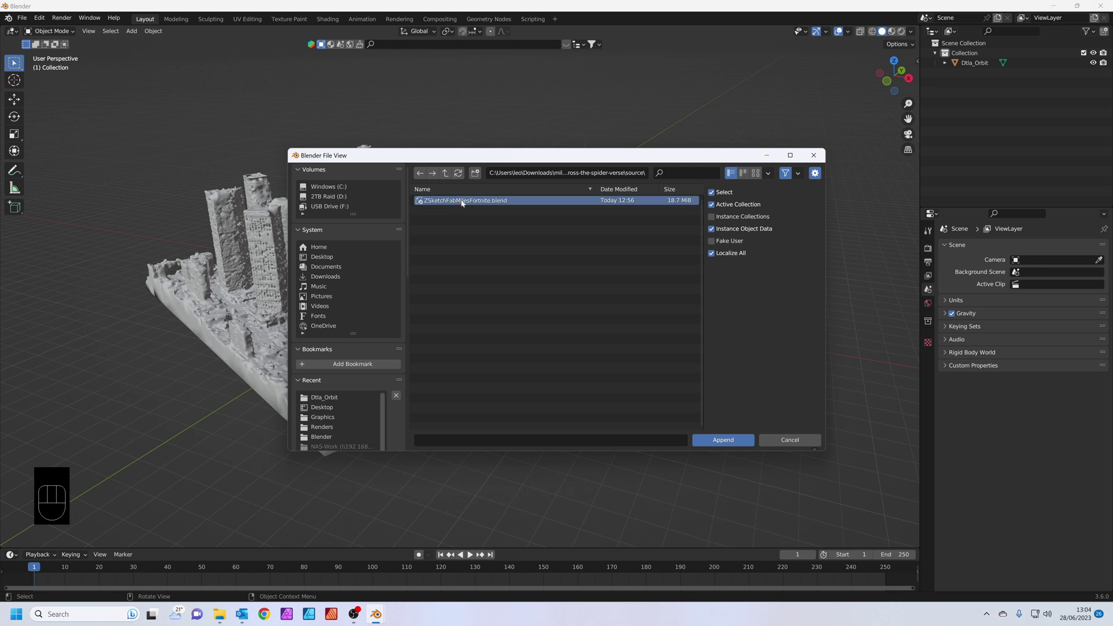
double_click(505, 202)
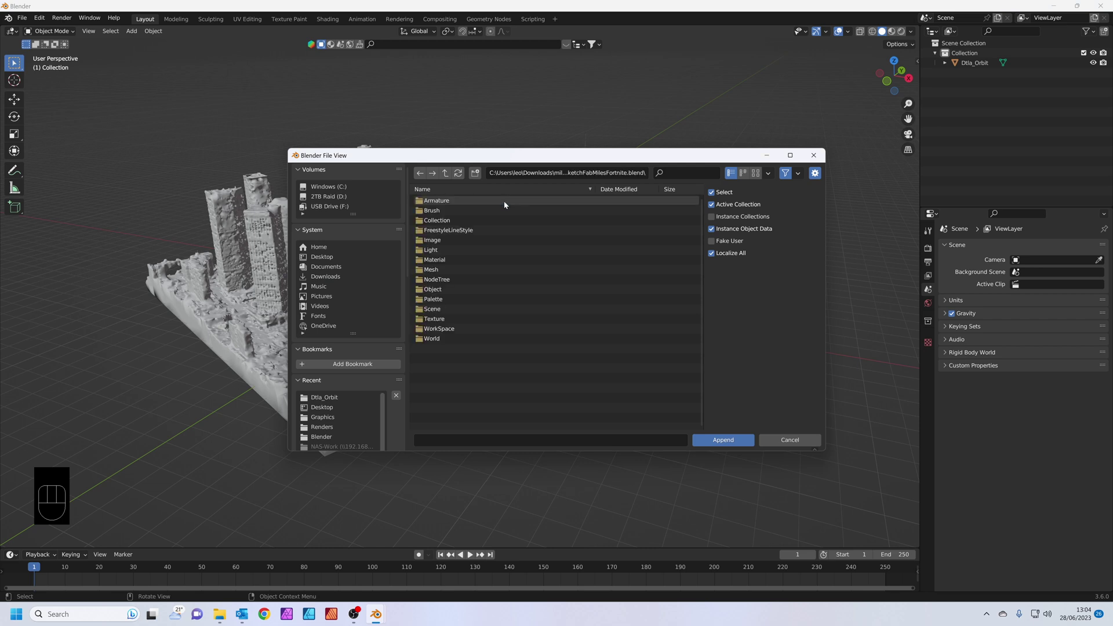
double_click(452, 222)
double_click(440, 232)
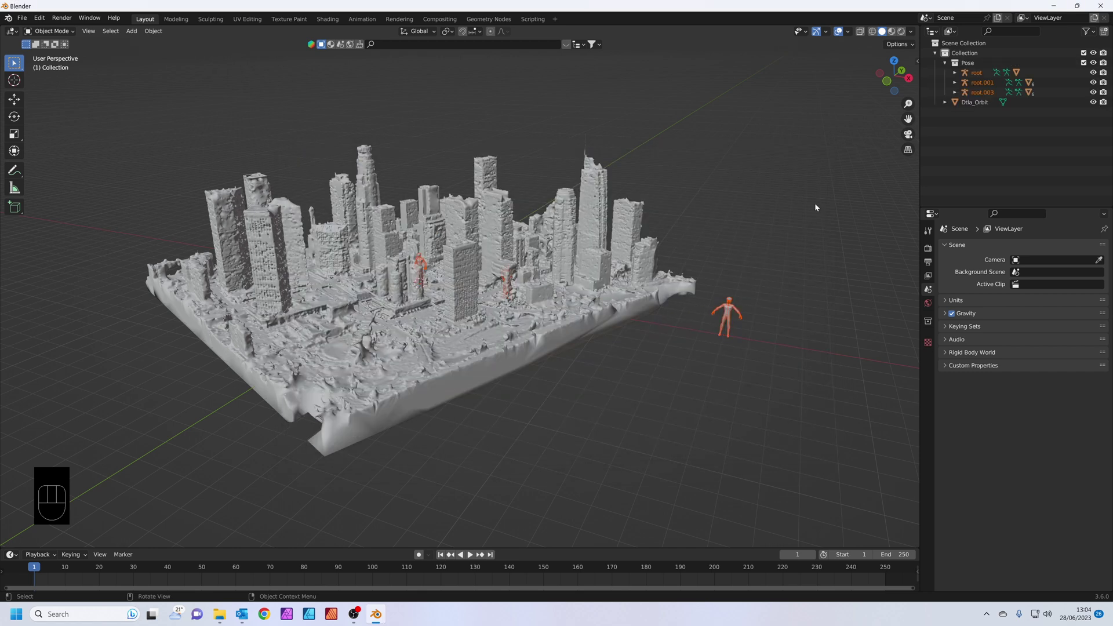
Raise the Dtla_Orbit city model about 7.2 m along the Z axis, clear of the characters
left_click(569, 279)
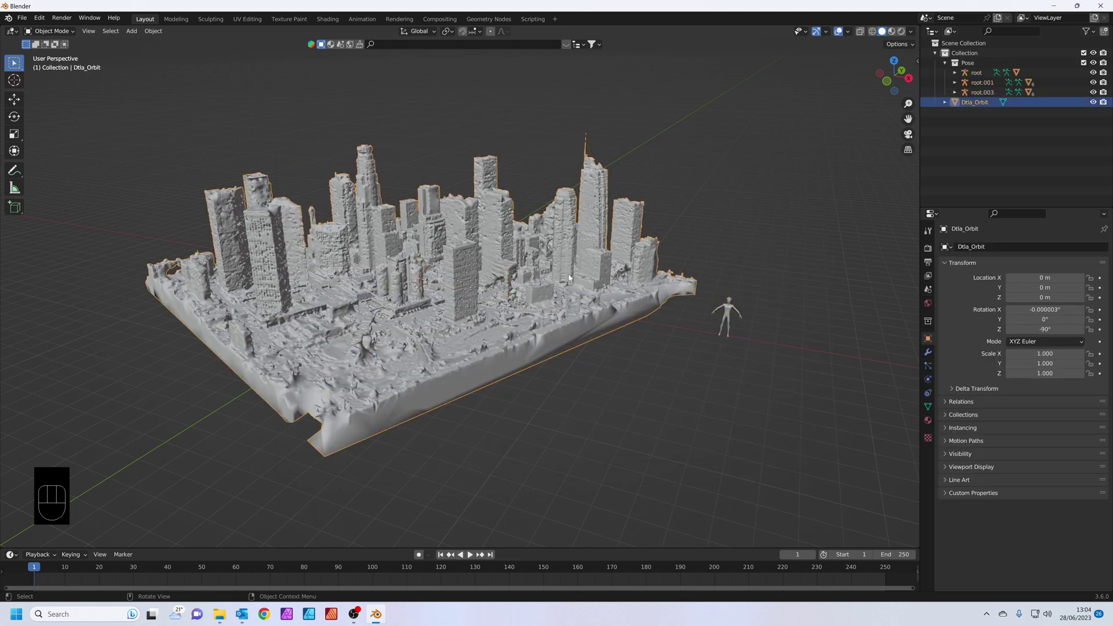
key("g")
key("z")
left_click(553, 152)
Switch the viewport to Material Preview shading and examine the materials on the character at the world origin
scroll(373, 313, "up", 4)
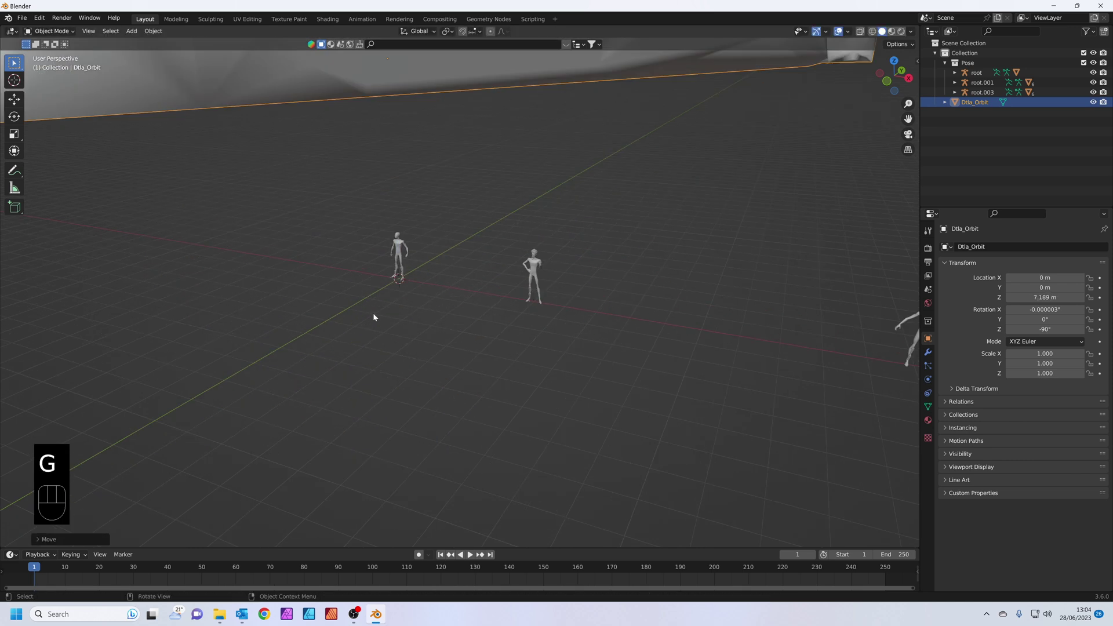
middle_click_drag(355, 280, 464, 342)
scroll(422, 277, "up", 4)
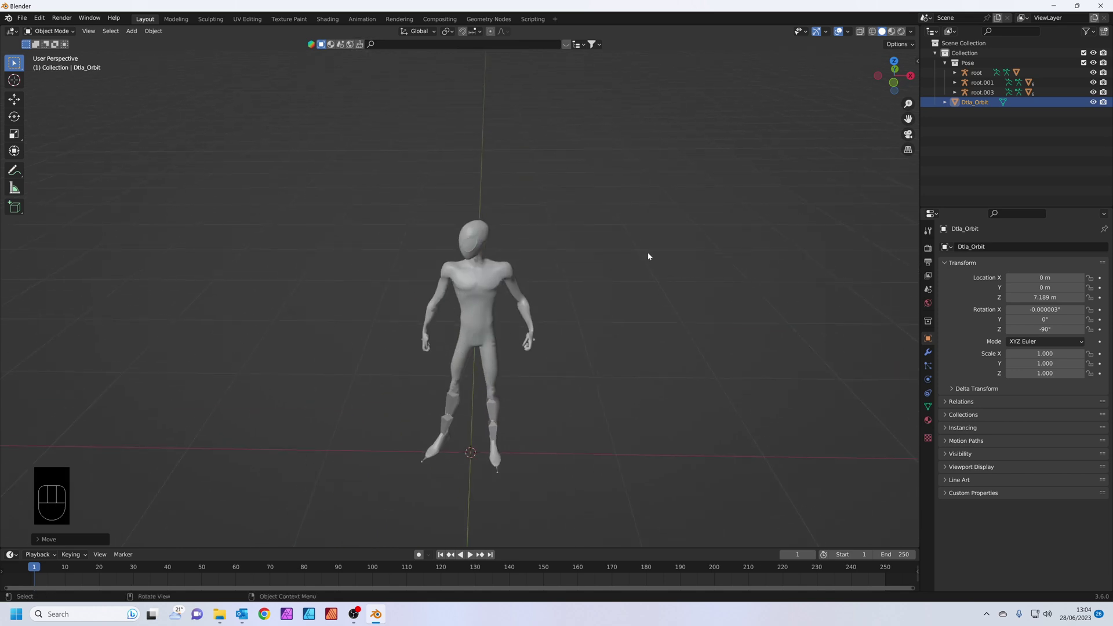
left_click(892, 31)
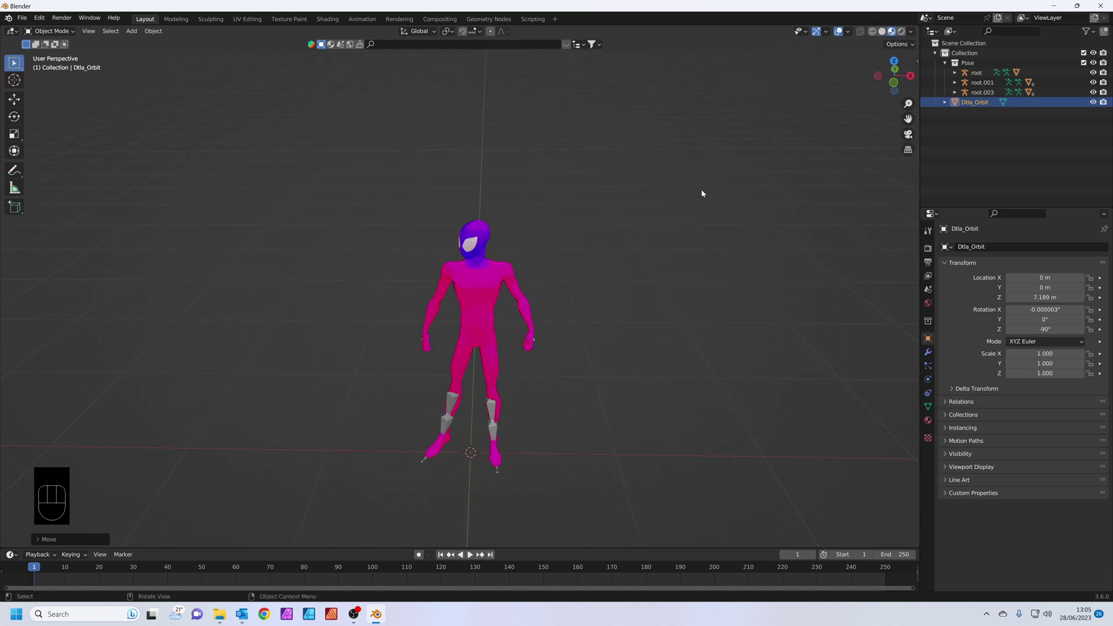
scroll(465, 298, "up", 6)
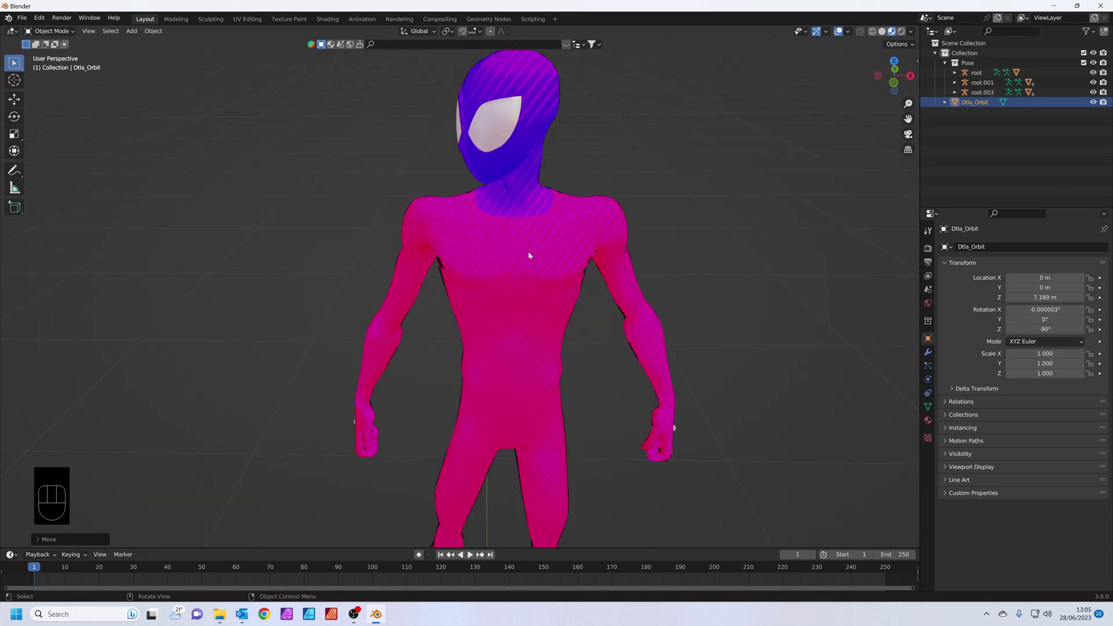
Relink the missing texture files using the textures folder inside the downloaded Spider-Man across-the-spider-verse model folder
left_click(22, 18)
mouse_move(61, 175)
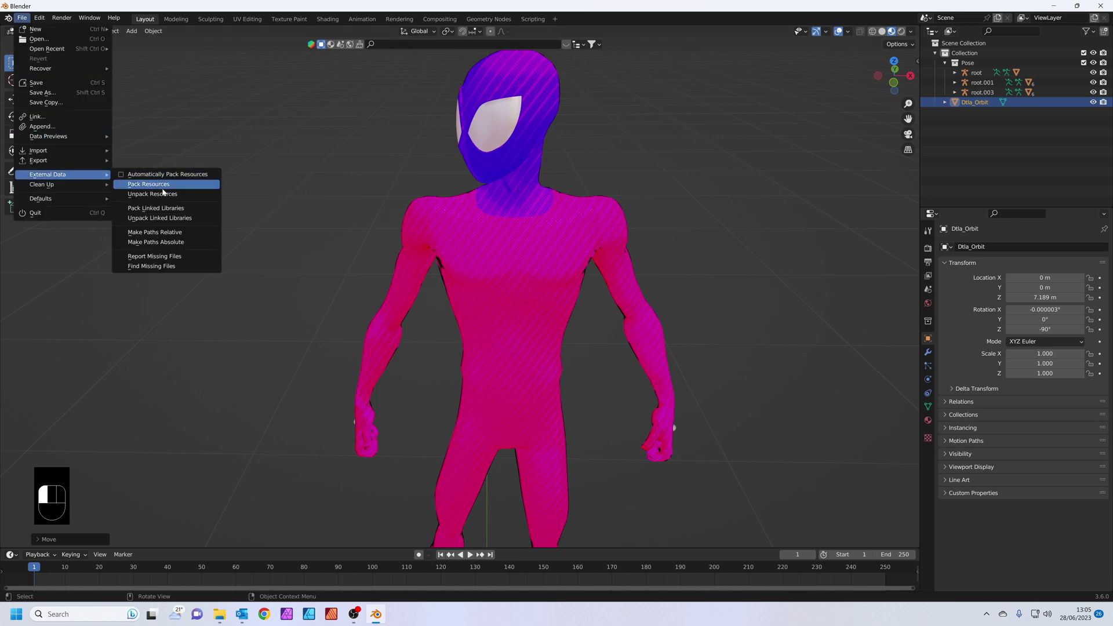
left_click(185, 266)
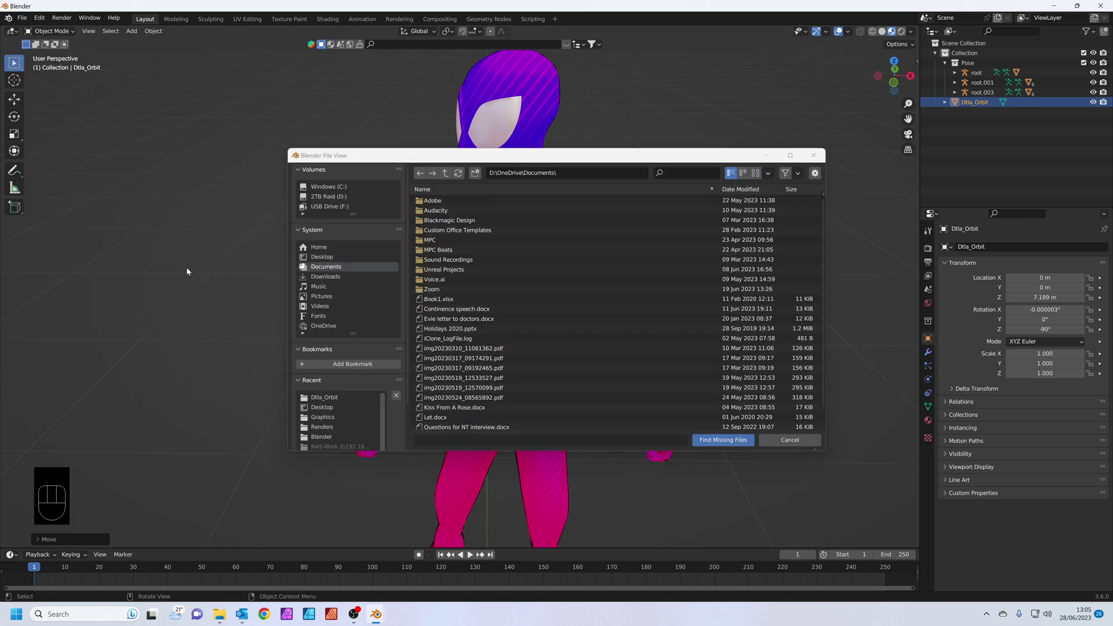
left_click(341, 277)
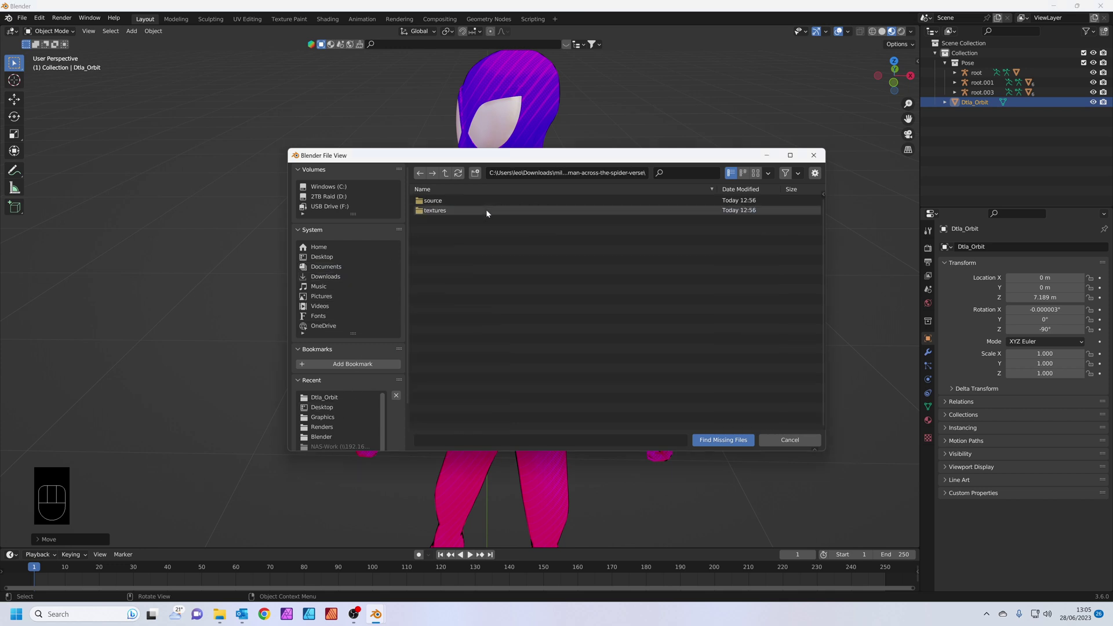
double_click(486, 210)
double_click(486, 210)
left_click(722, 440)
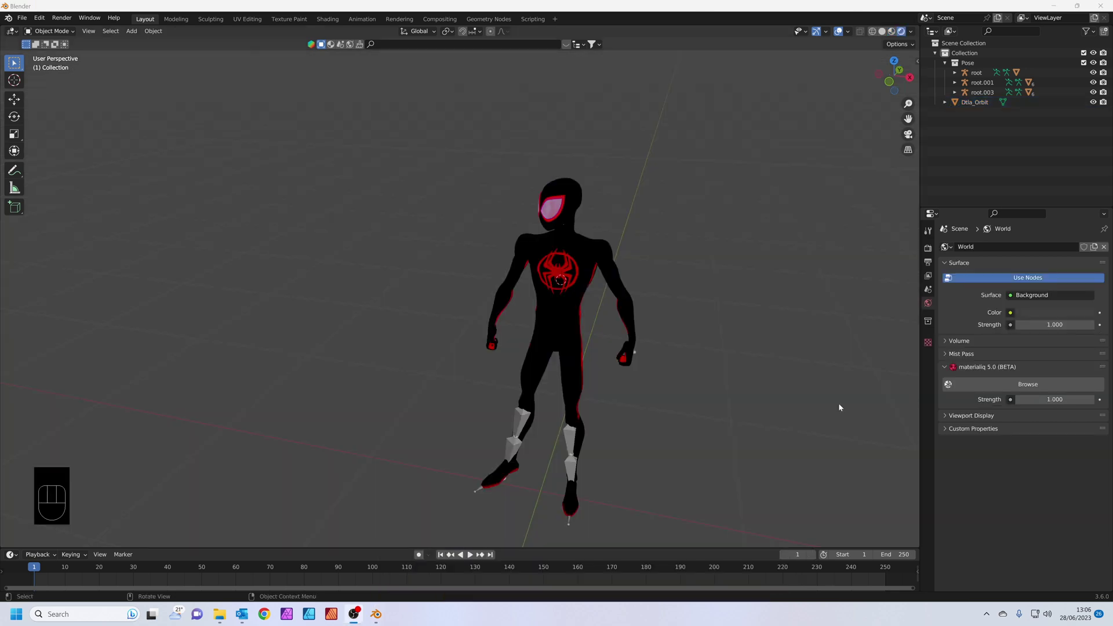
Delete the two extra characters, root.001 and root.003, keeping only the one at the world origin
scroll(634, 406, "down", 10)
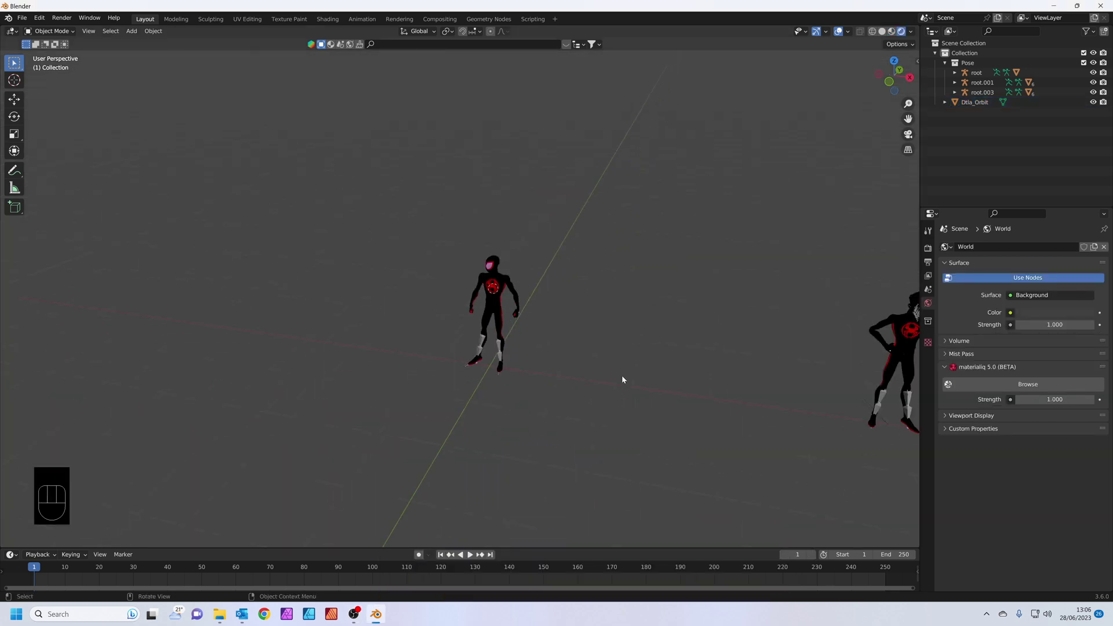
middle_click_drag(574, 321, 549, 260)
left_click_drag(522, 251, 603, 347)
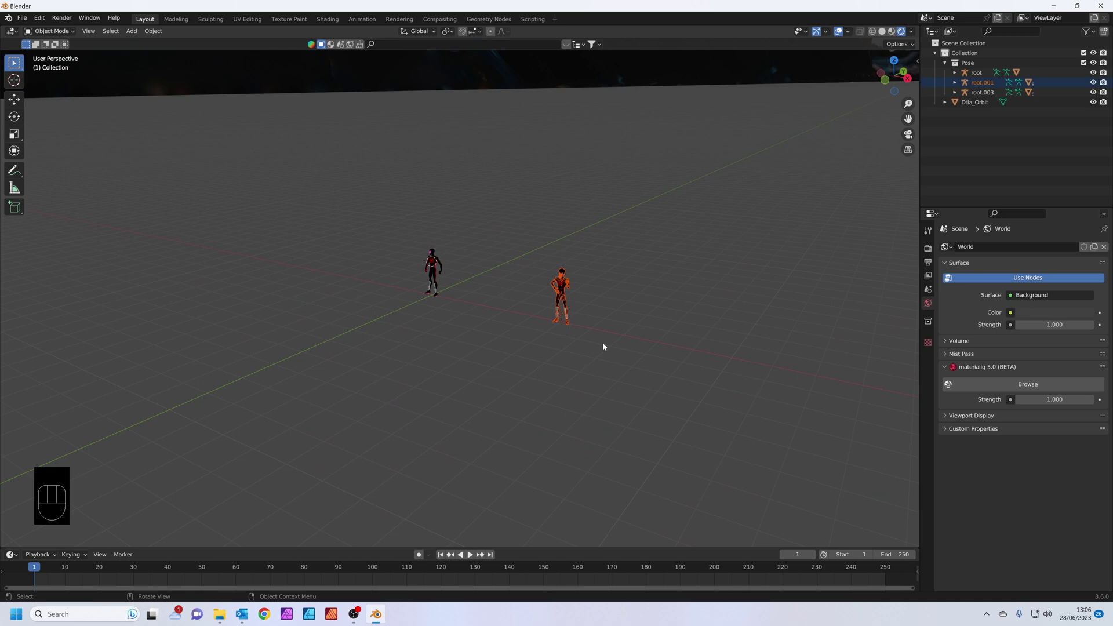
key("x")
left_click(603, 343)
middle_click_drag(660, 351, 417, 296, "shift")
left_click_drag(521, 220, 742, 416)
key("x")
left_click(741, 412)
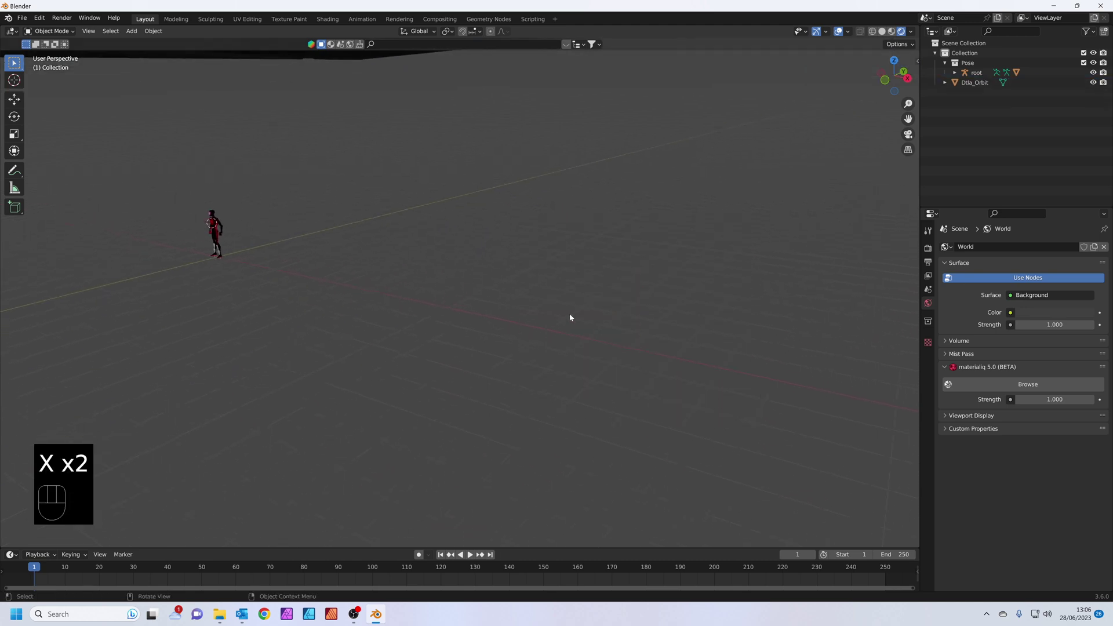
Move the remaining root character about 22 m along the X axis, away from the city
scroll(340, 261, "down", 3)
left_click_drag(266, 235, 375, 311)
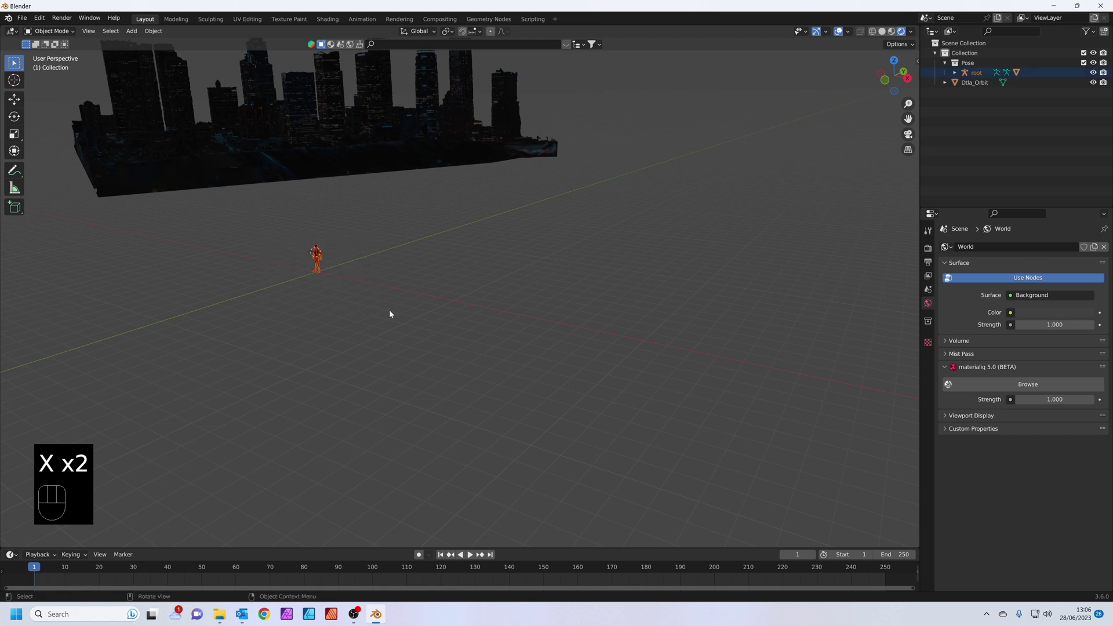
left_click_drag(255, 207, 363, 313)
key("g")
key("x")
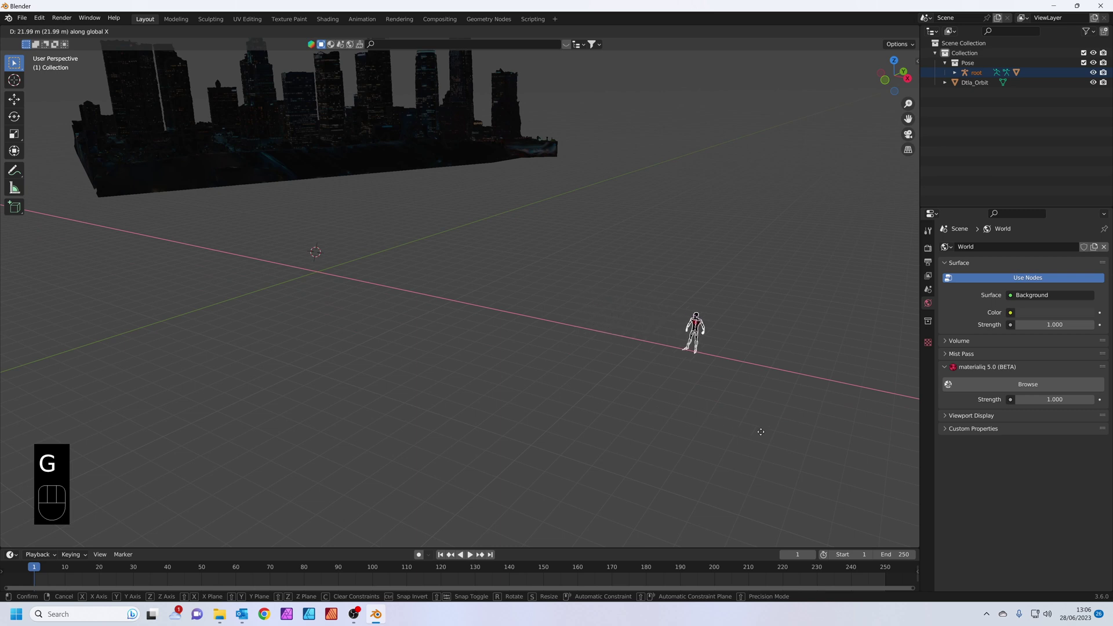
left_click(760, 432)
Add a camera, look through it, and set its focal length to 35 mm
middle_click_drag(761, 432, 747, 446)
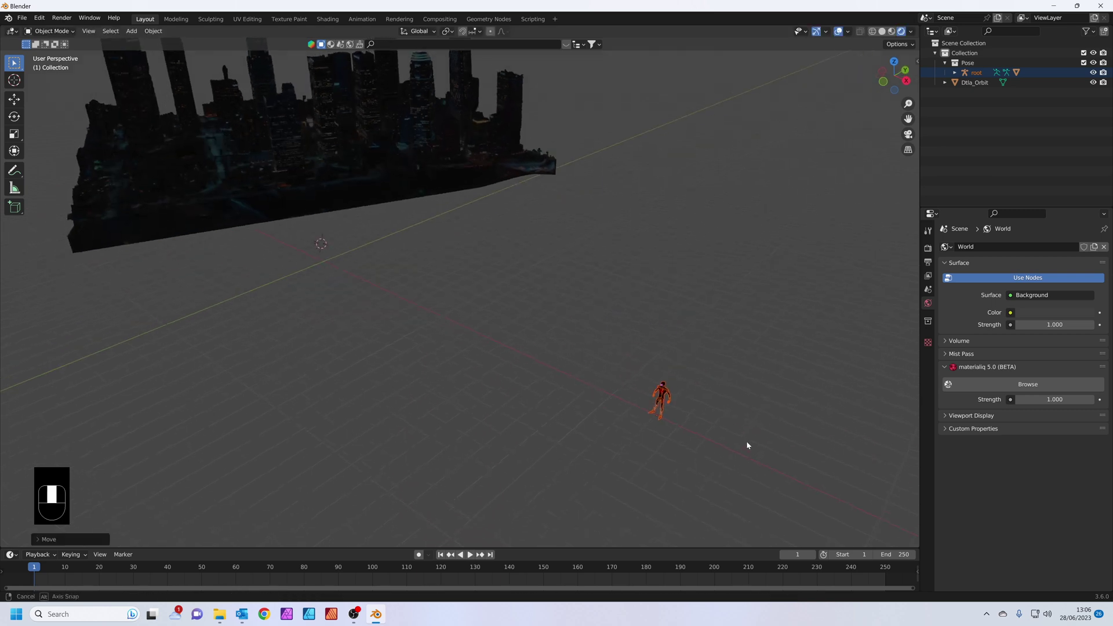
middle_click_drag(583, 328, 549, 304)
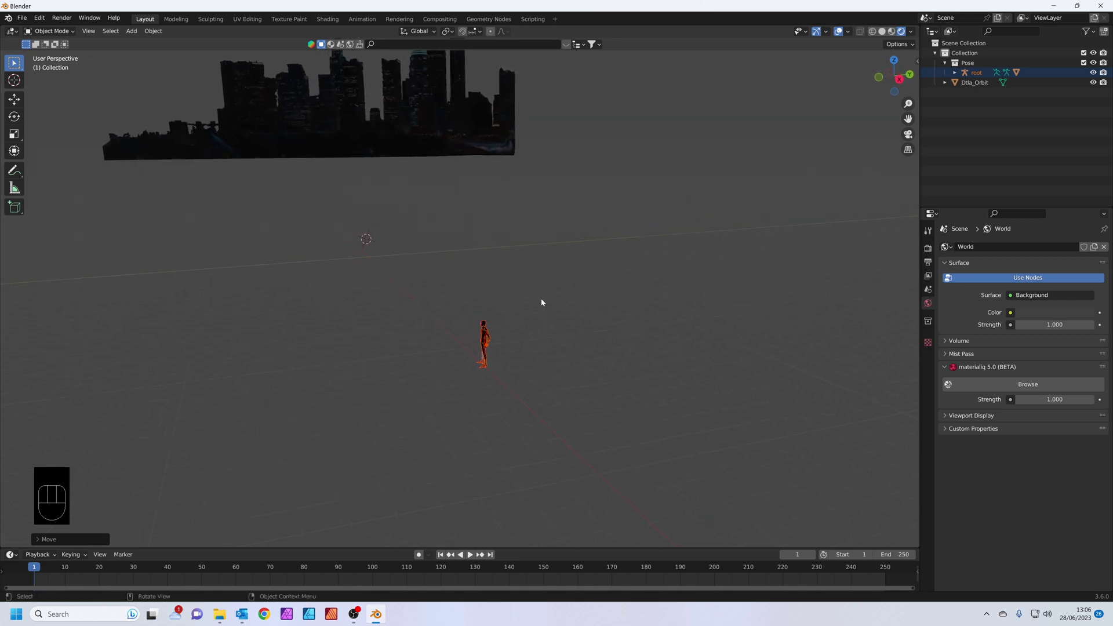
key("shift+a")
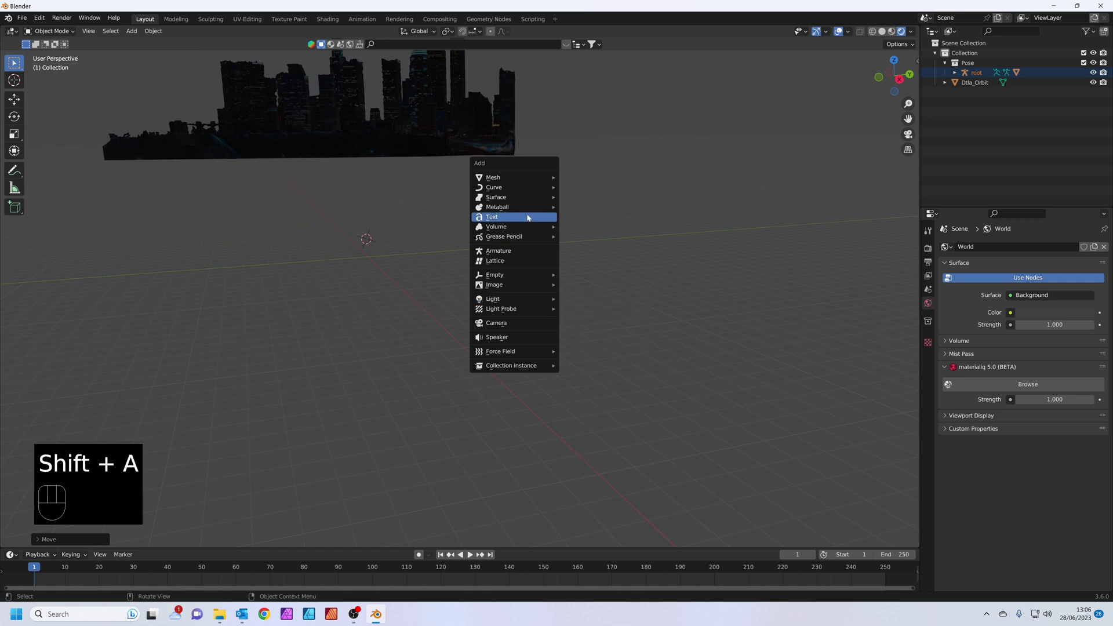
left_click(519, 323)
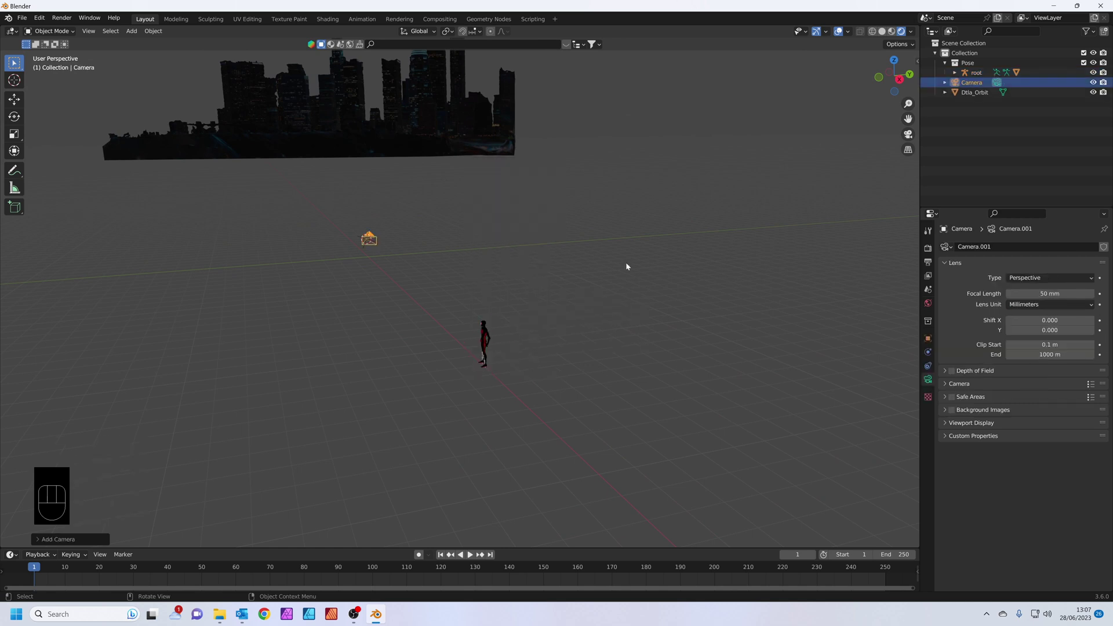
key("KP_0")
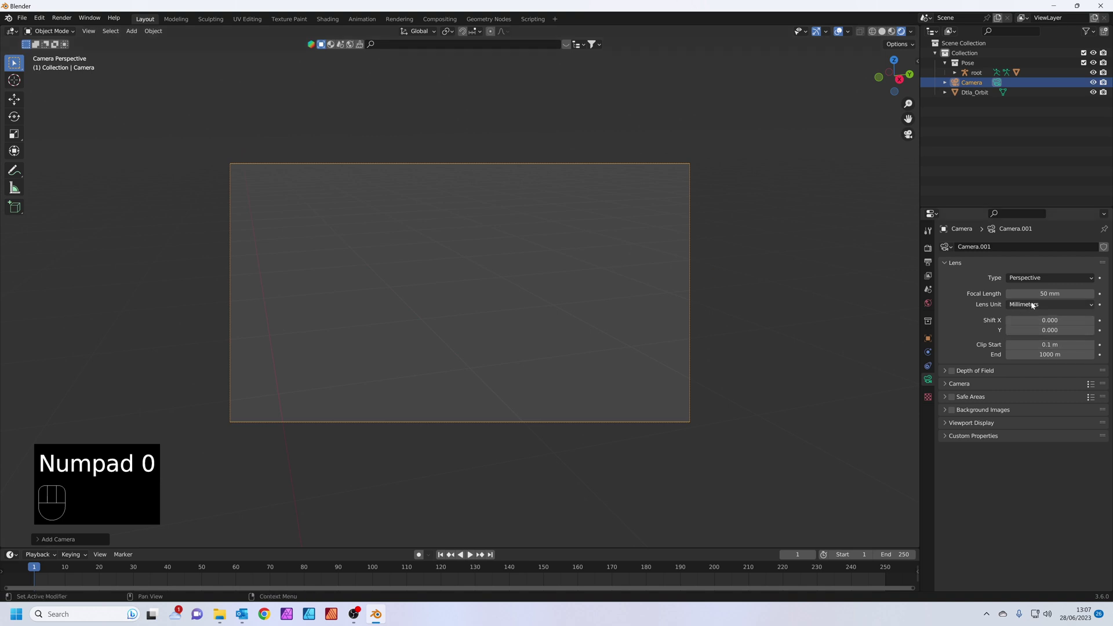
left_click(1051, 294)
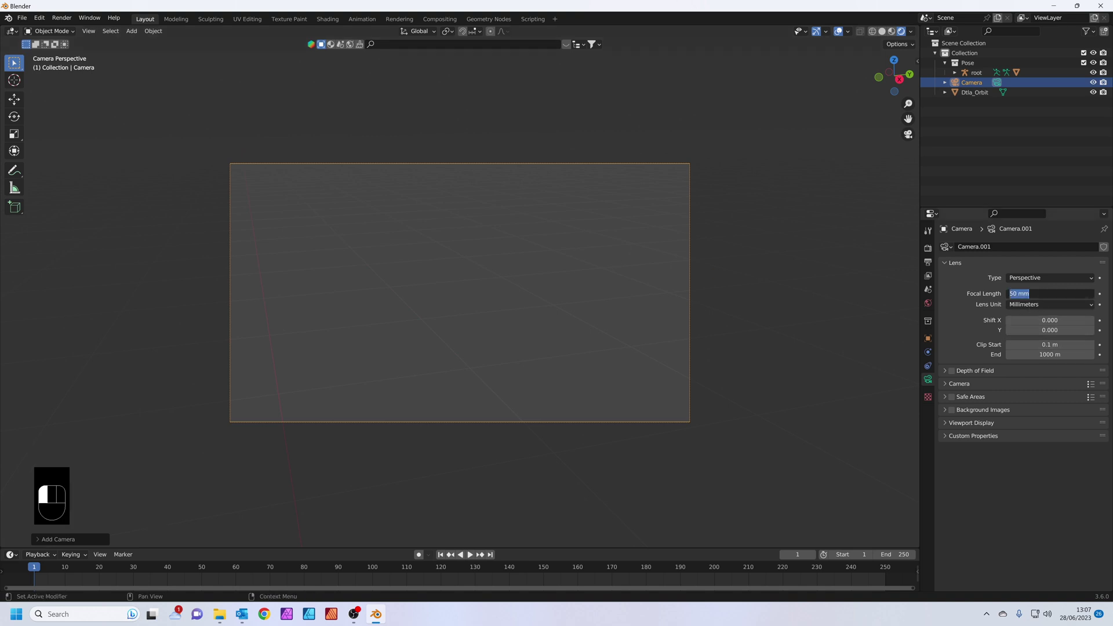
key("Return")
Move the camera about 25 m along the X axis, just past the character
mouse_move(458, 267)
middle_mouse_down()
mouse_move(440, 268)
mouse_move(465, 259)
mouse_move(468, 270)
middle_mouse_up()
left_click_drag(441, 276, 499, 314)
key("g")
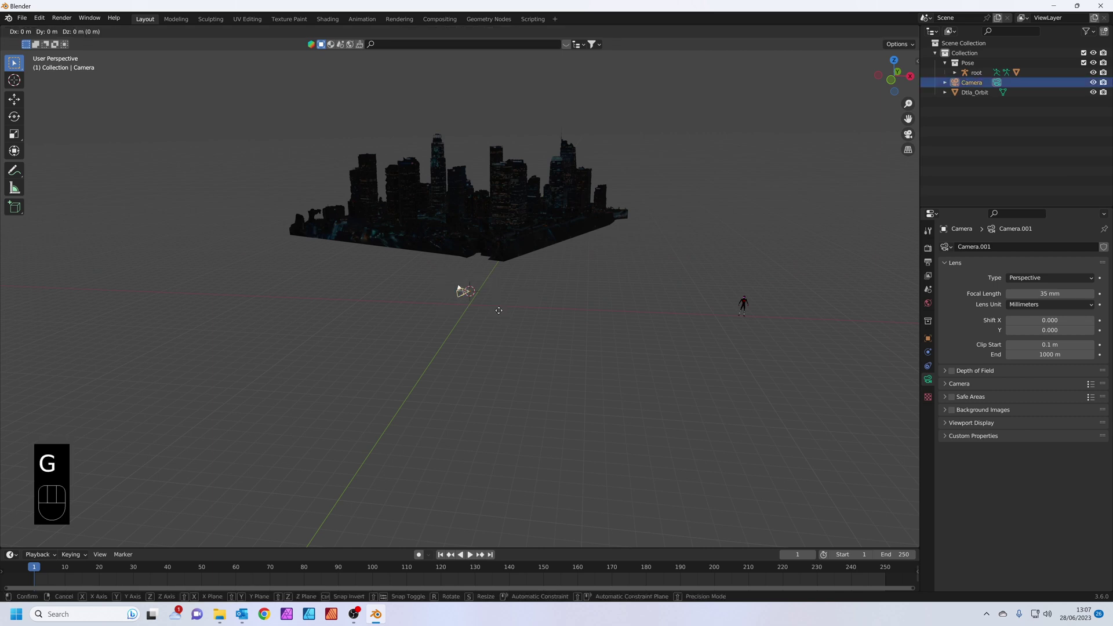
key("x")
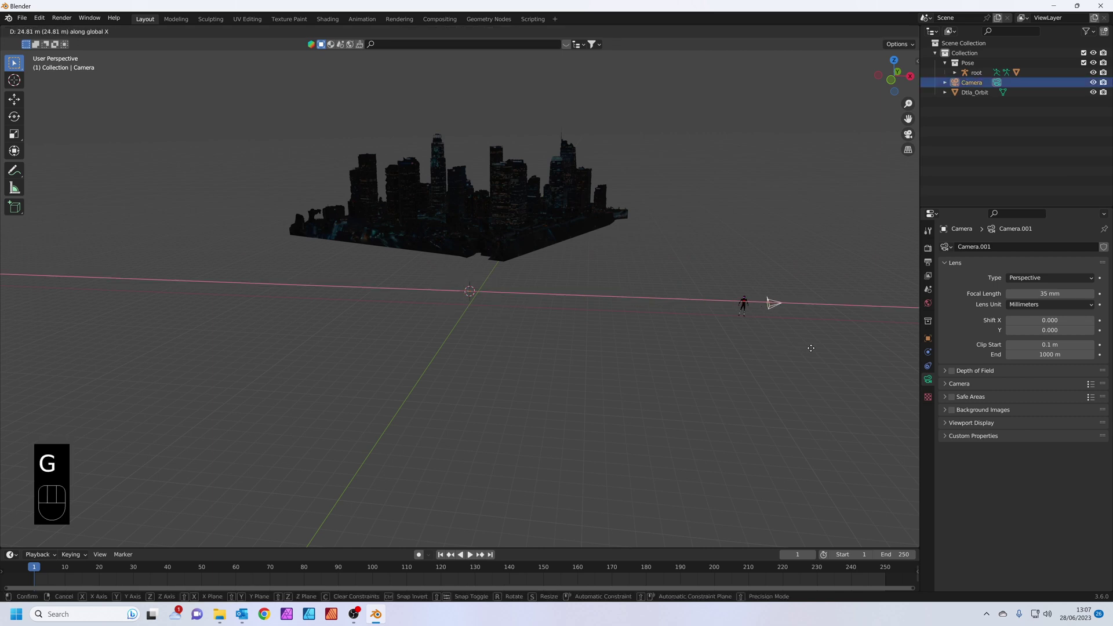
left_click(810, 348)
Lower the Dtla_Orbit city model about 8 m along the Z axis
middle_click_drag(802, 348, 718, 340)
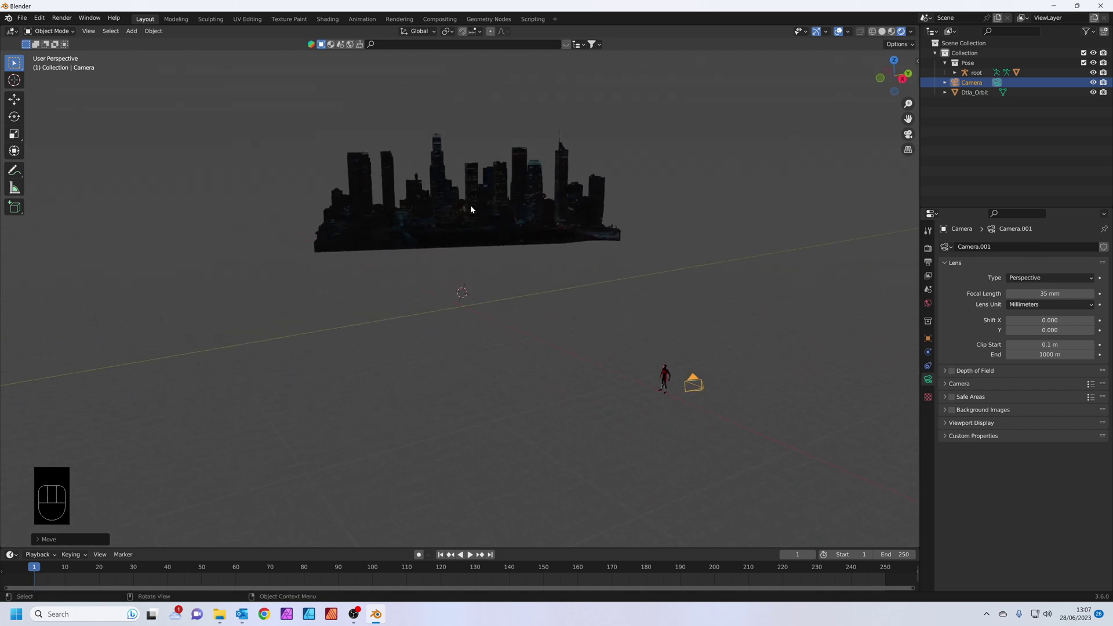
left_click(476, 207)
key("g")
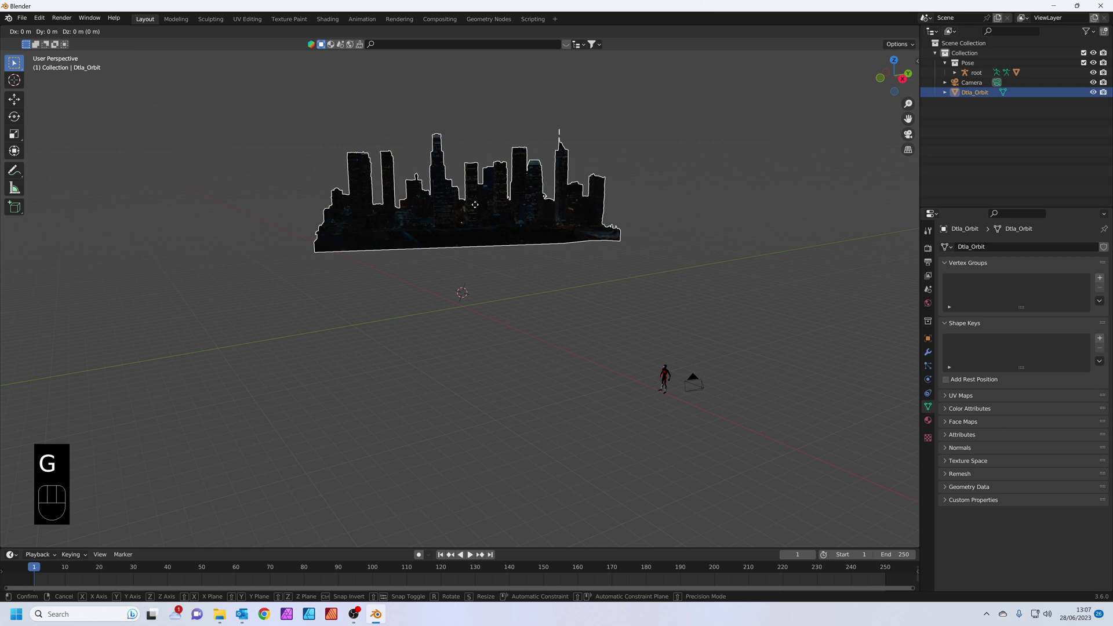
key("z")
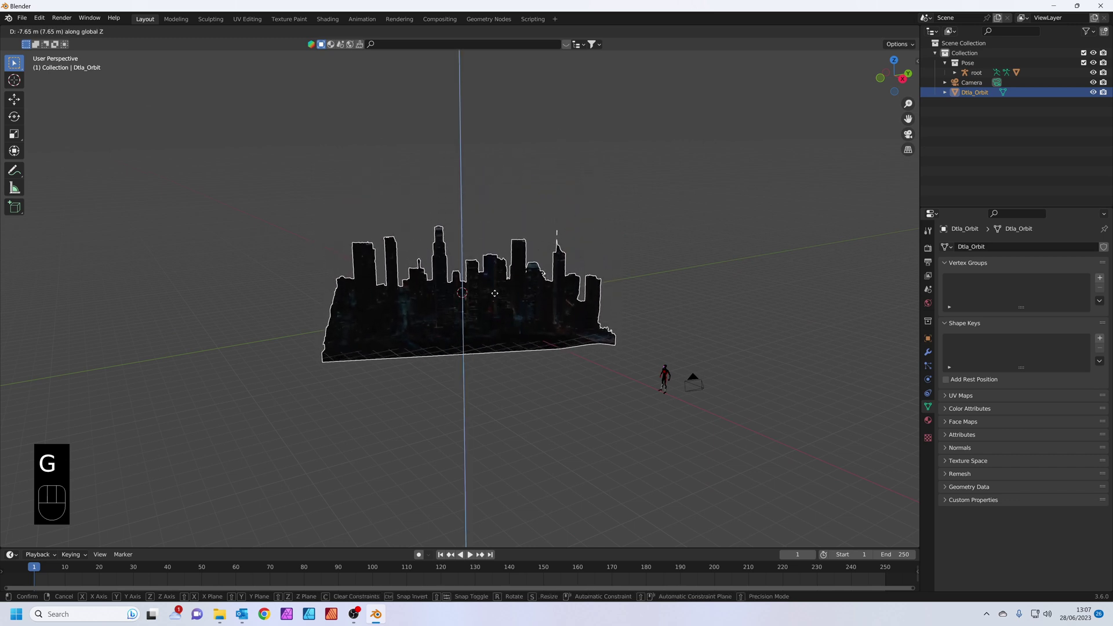
left_click(498, 298)
Shift the city model along the Z axis and scale it up about 4.3 times
middle_click_drag(701, 355, 633, 286)
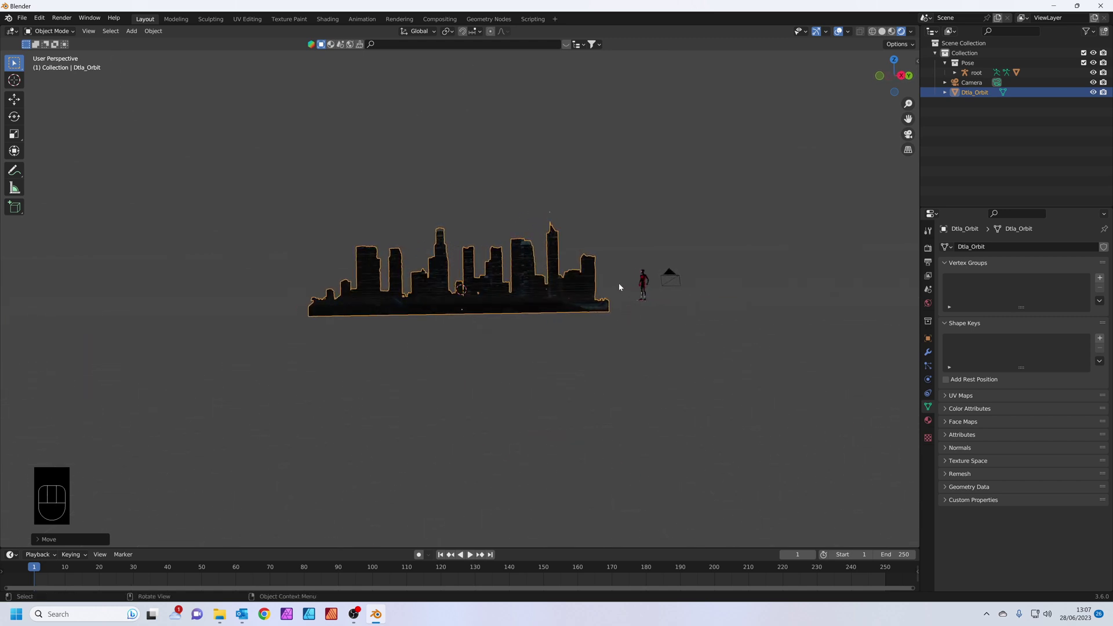
middle_click_drag(557, 296, 502, 293)
left_click(453, 285)
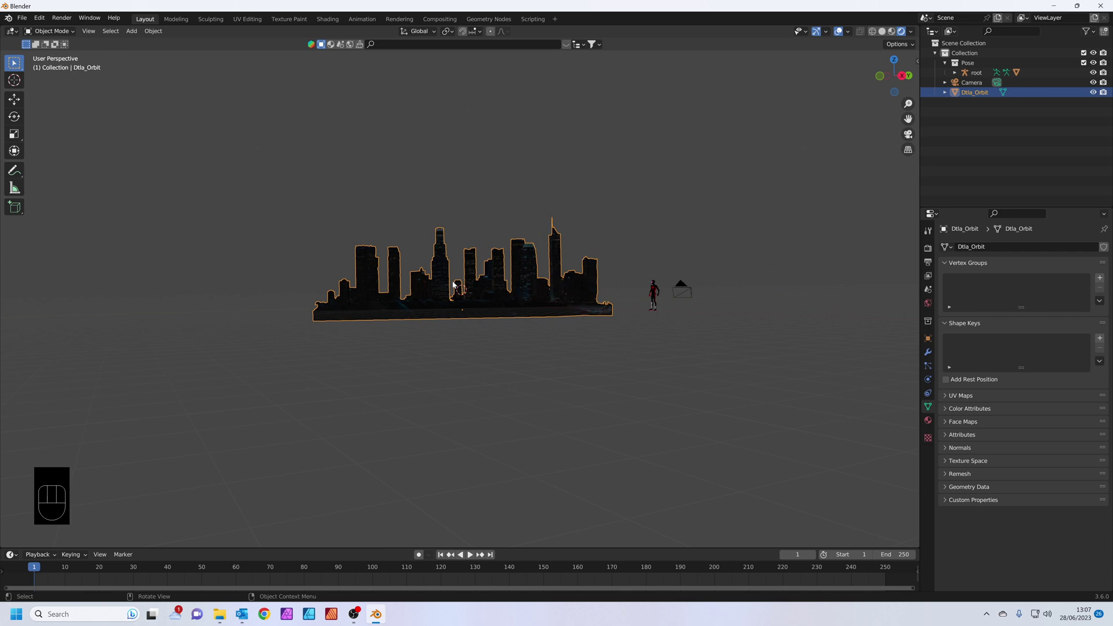
key("z")
middle_click_drag(474, 294, 527, 367)
key("Return")
key("s")
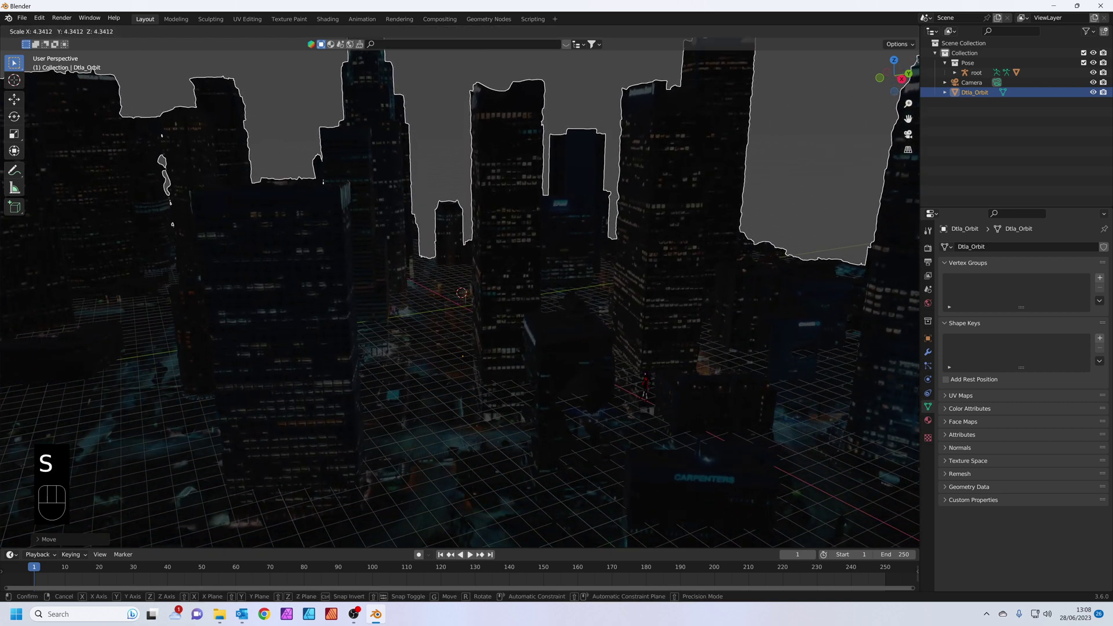
left_click(745, 340)
Move the city back along the negative X axis behind the character, and lower it along Z beneath the character's feet
key("g")
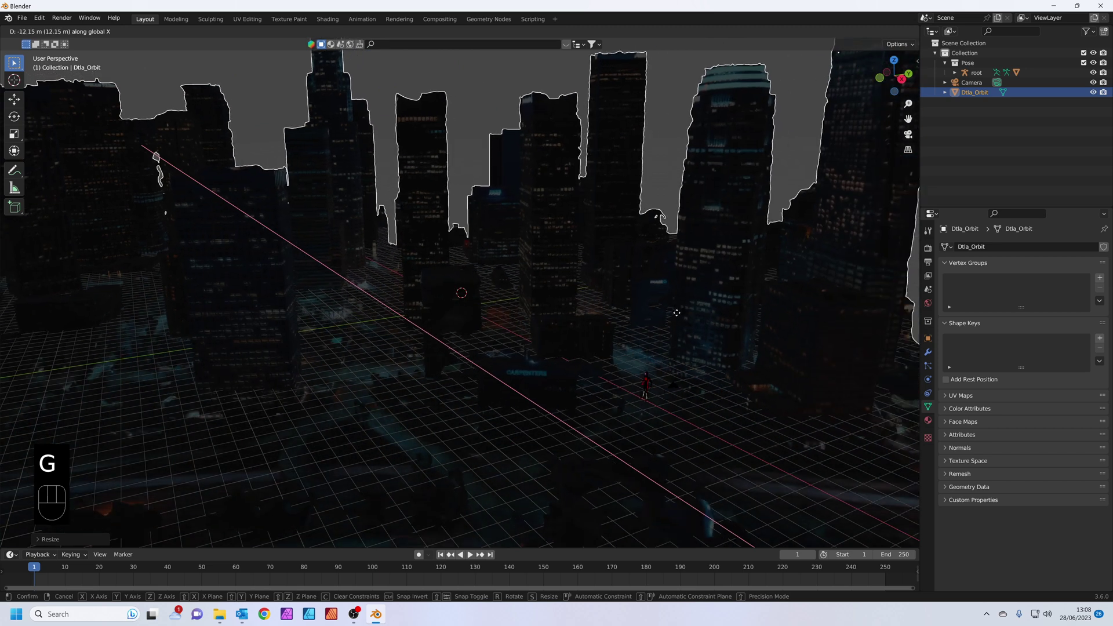
left_click(554, 283)
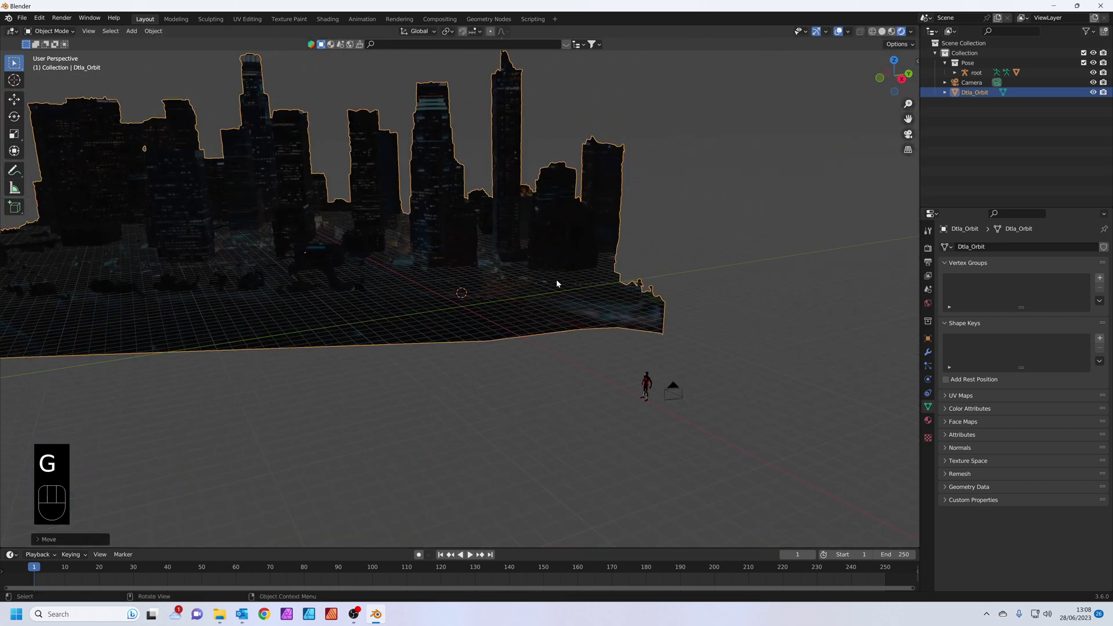
key("g")
key("z")
left_click(562, 359)
middle_click_drag(563, 359, 544, 309)
scroll(558, 302, "down", 2)
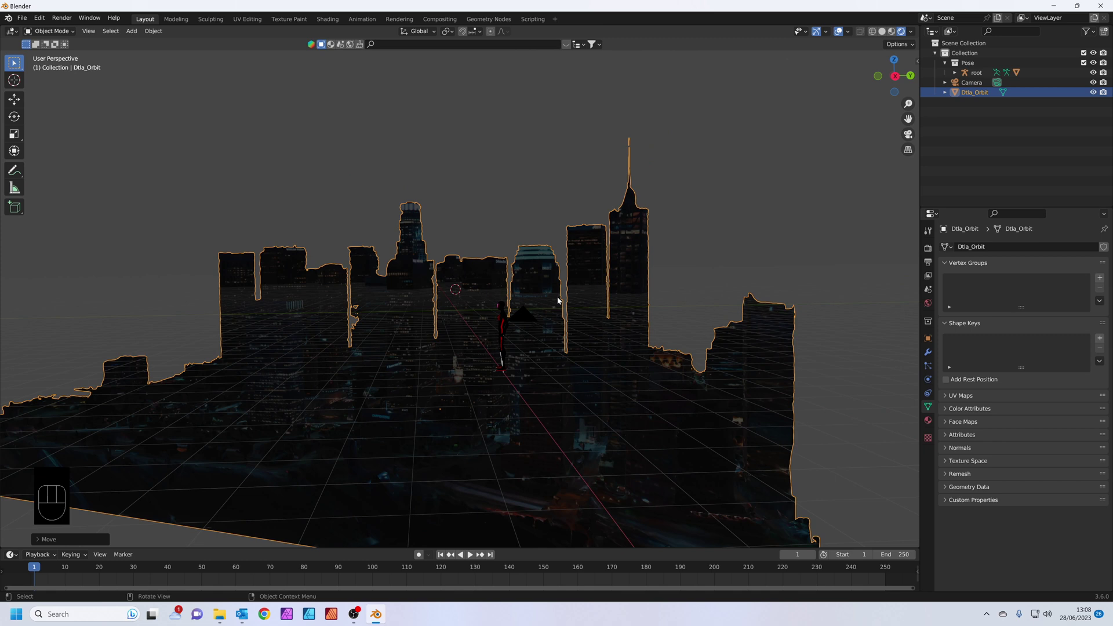
Reframe the camera with Walk Navigation so the character stands near the middle of the frame before the skyline, and deselect the city
key("KP_0")
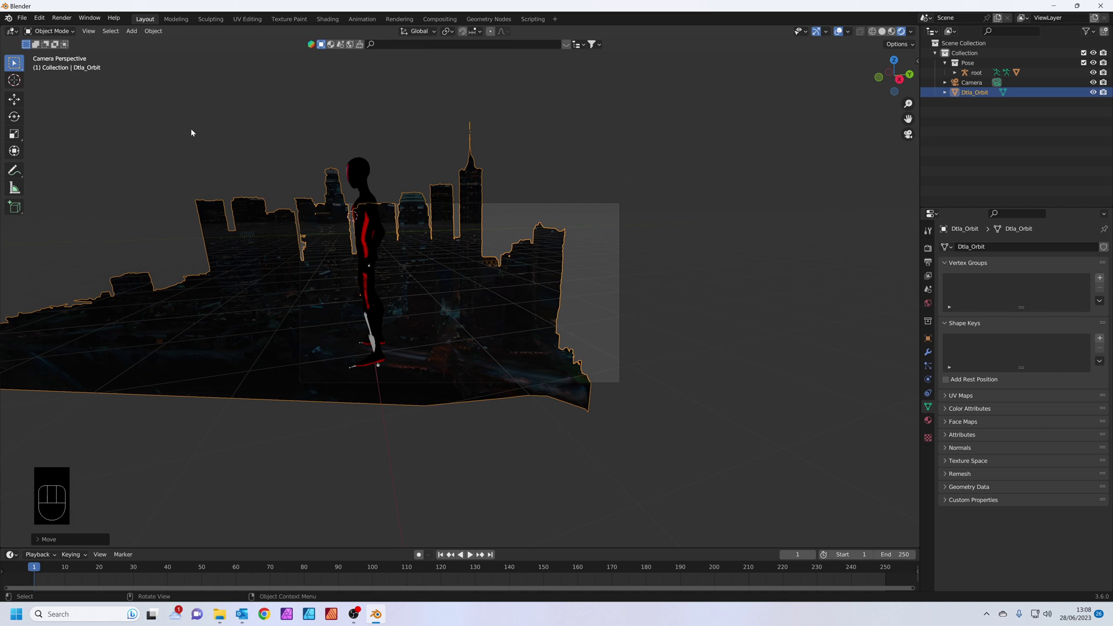
left_click(89, 34)
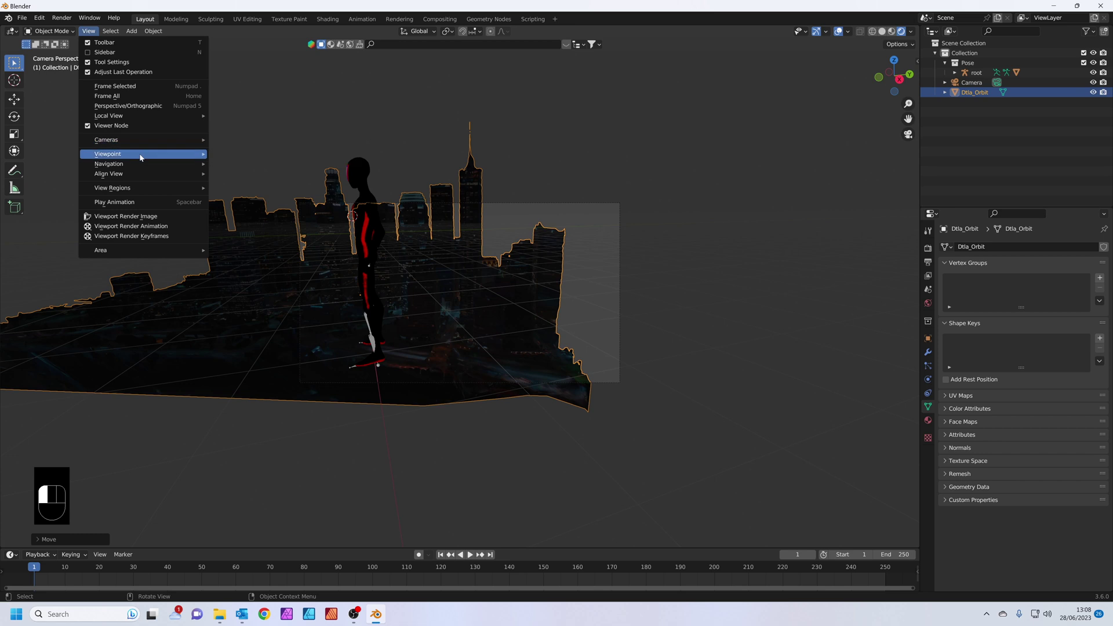
mouse_move(143, 166)
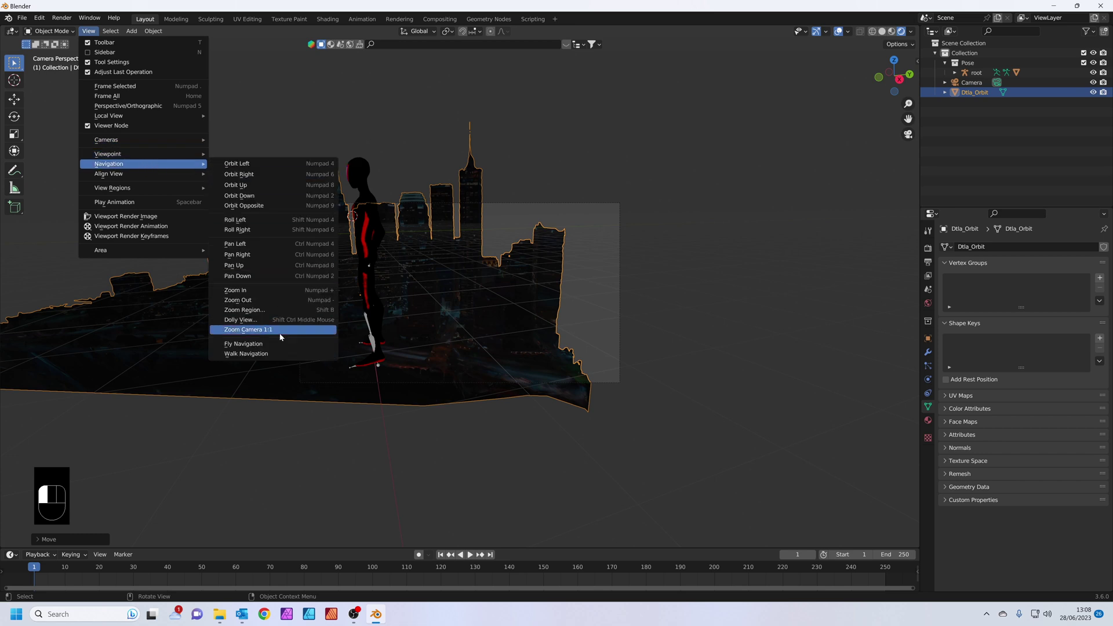
left_click(290, 355)
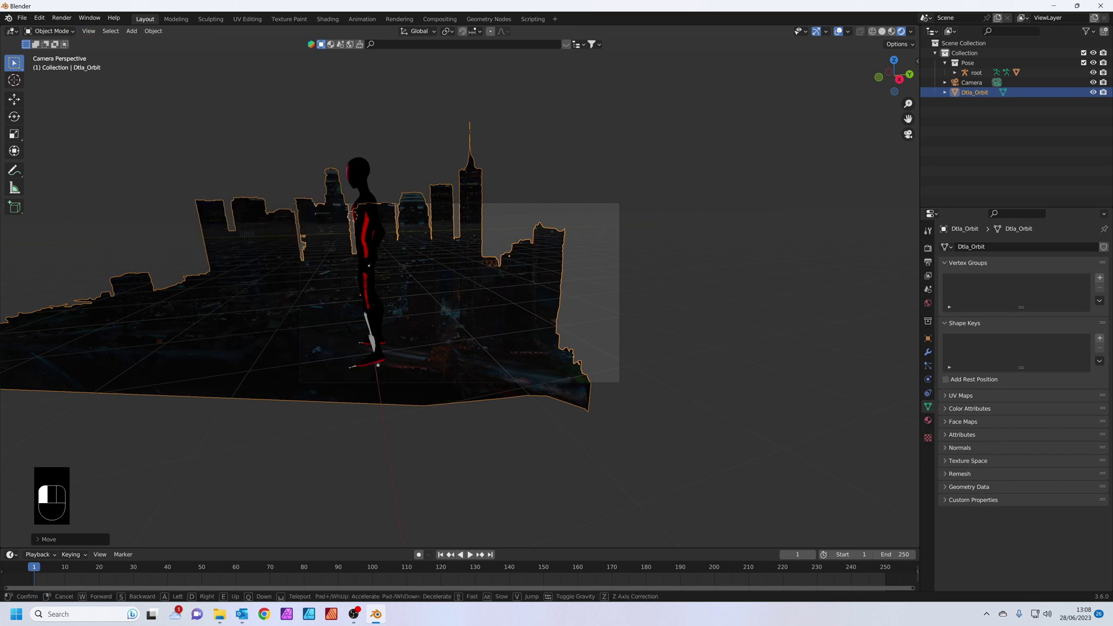
key("w")
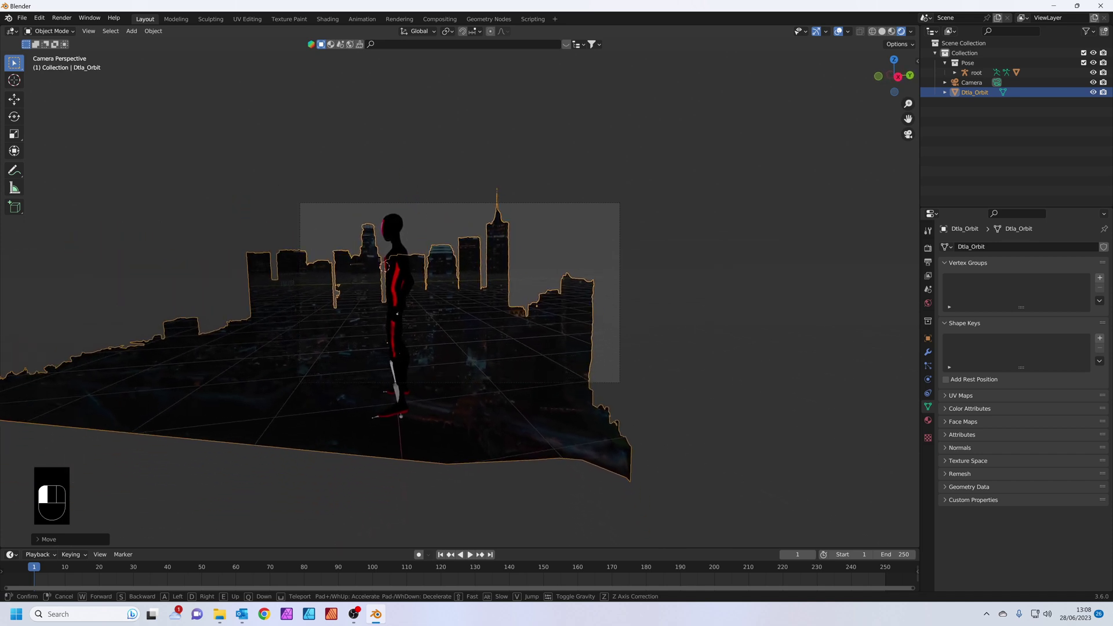
key("s")
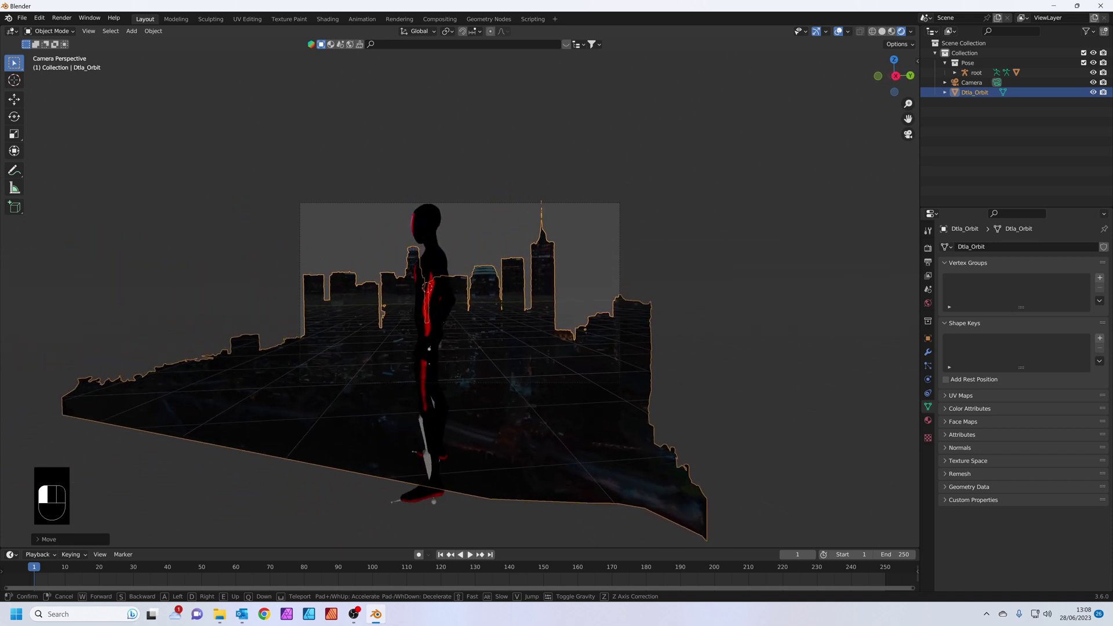
key("w")
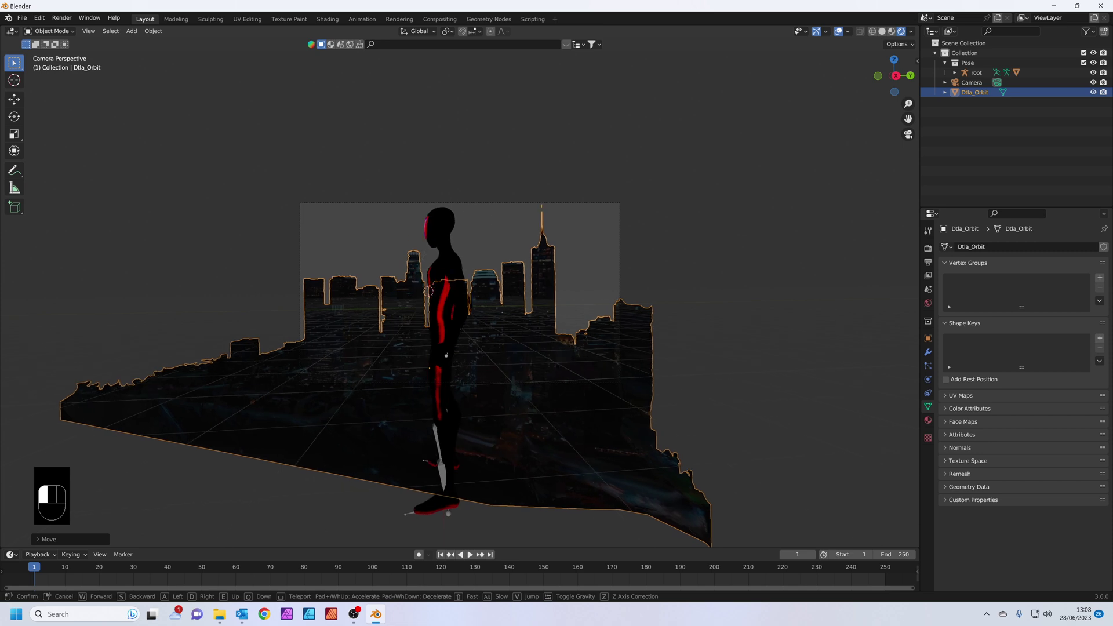
key("a")
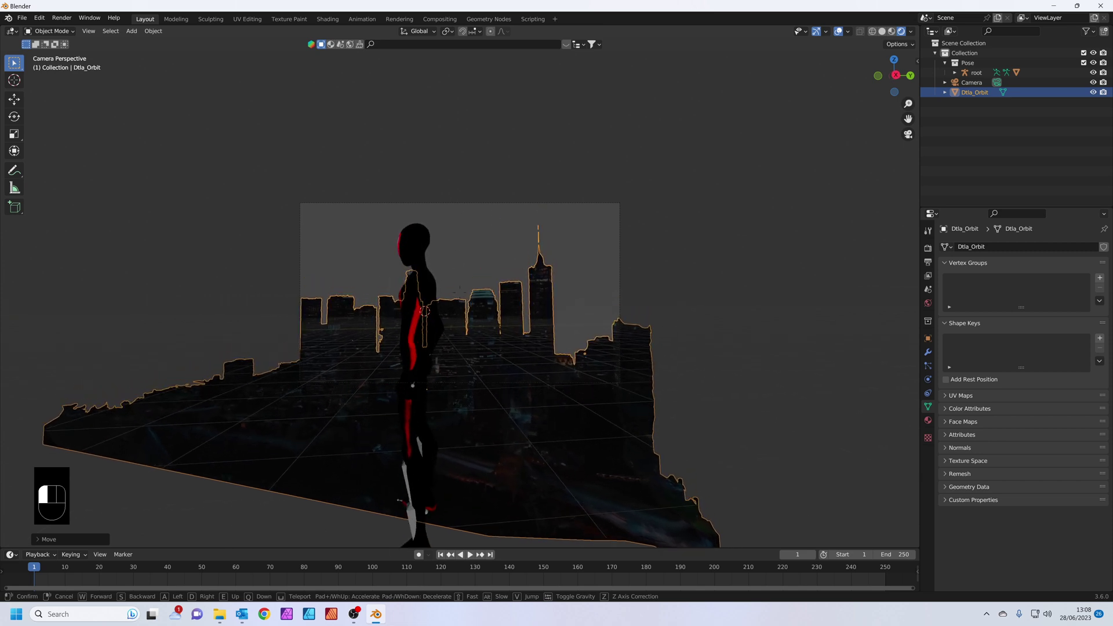
key("w")
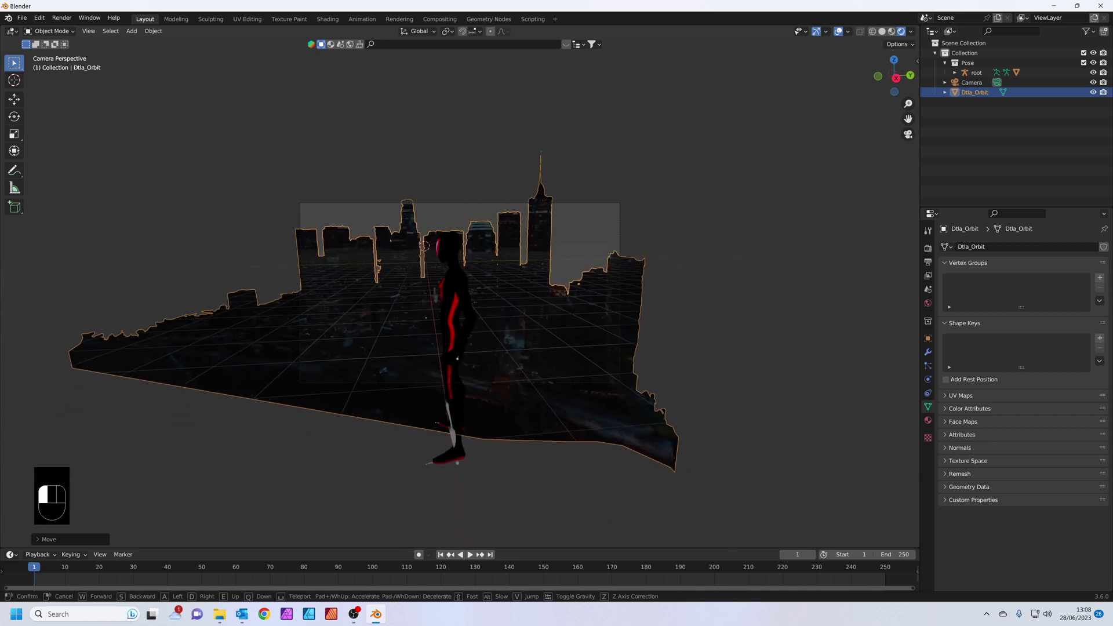
key("s")
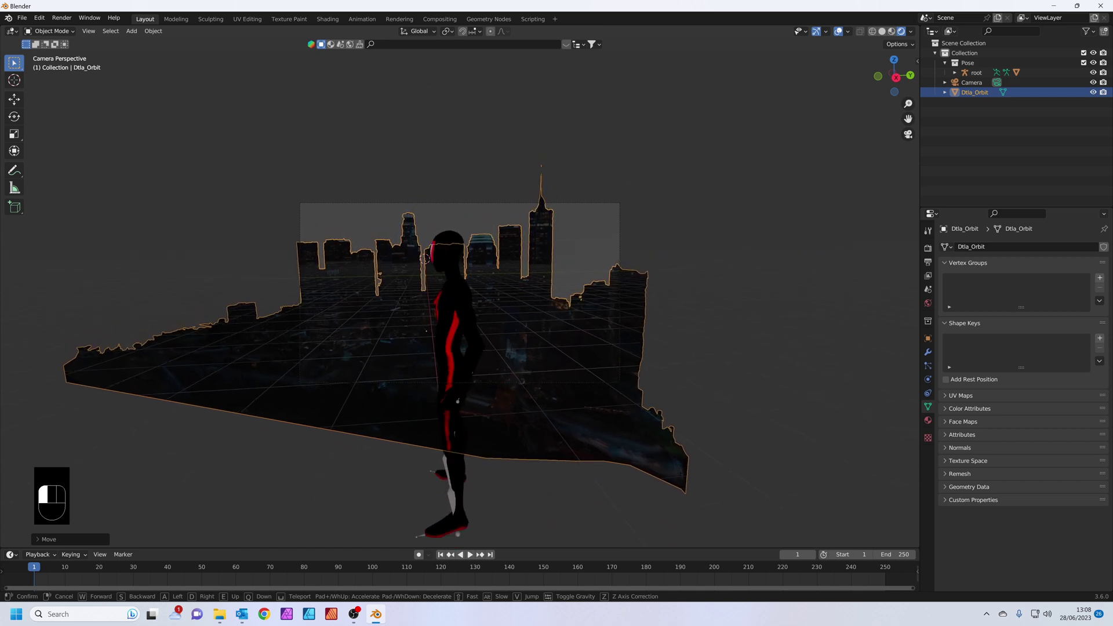
left_click(338, 341)
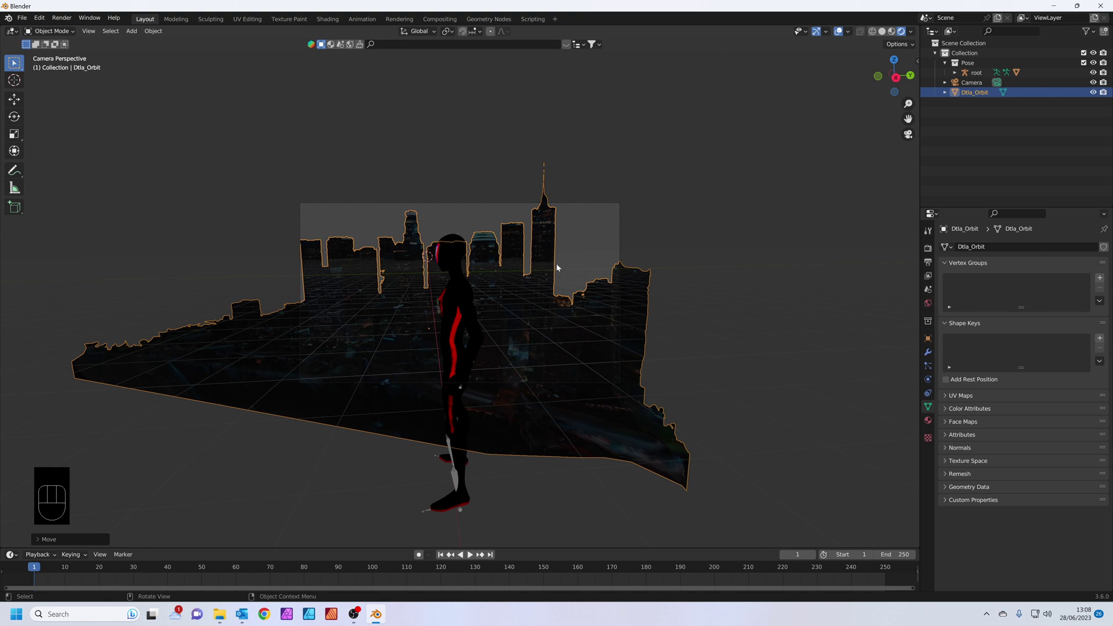
left_click(641, 228)
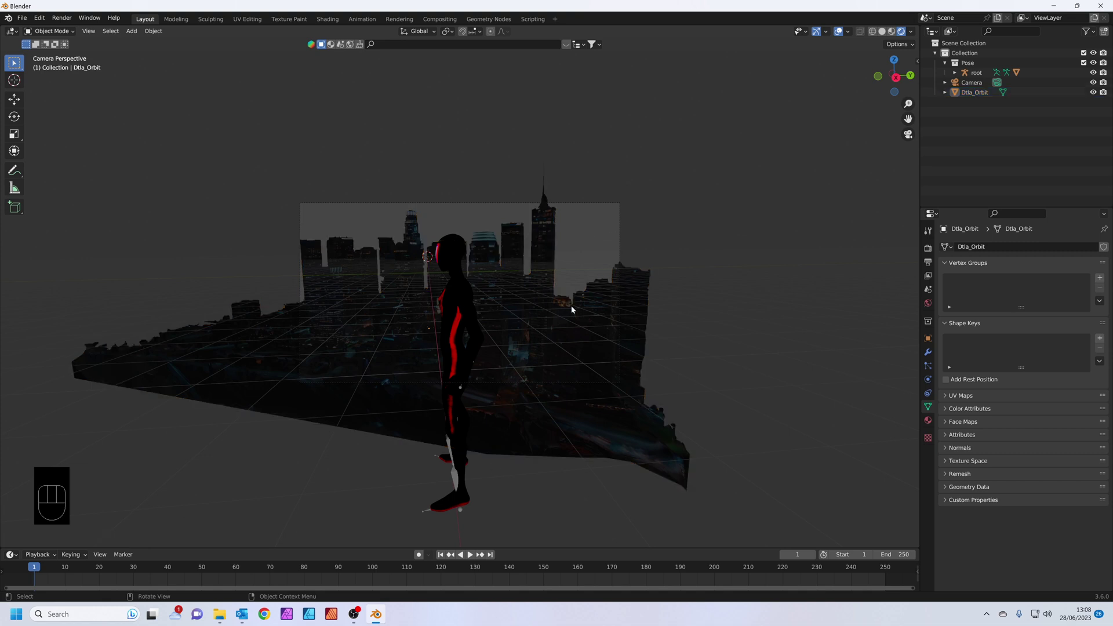
Place the 3D cursor on the character's upper body and add a mesh cube there
mouse_move(545, 450)
middle_mouse_down()
mouse_move(546, 467)
mouse_move(555, 464)
middle_mouse_up()
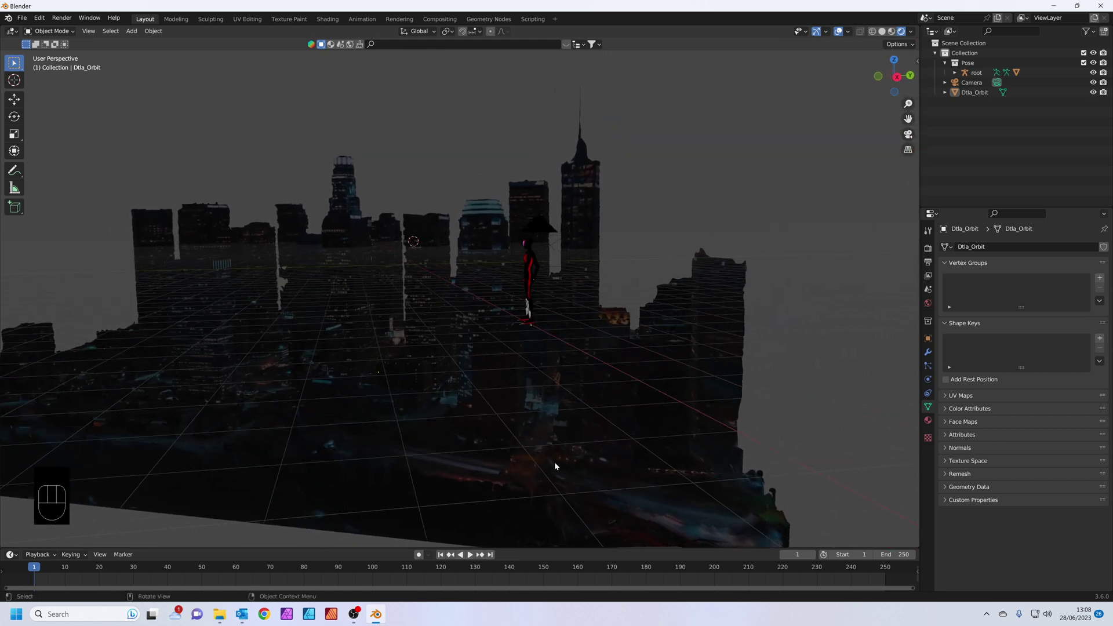
scroll(549, 343, "up", 2)
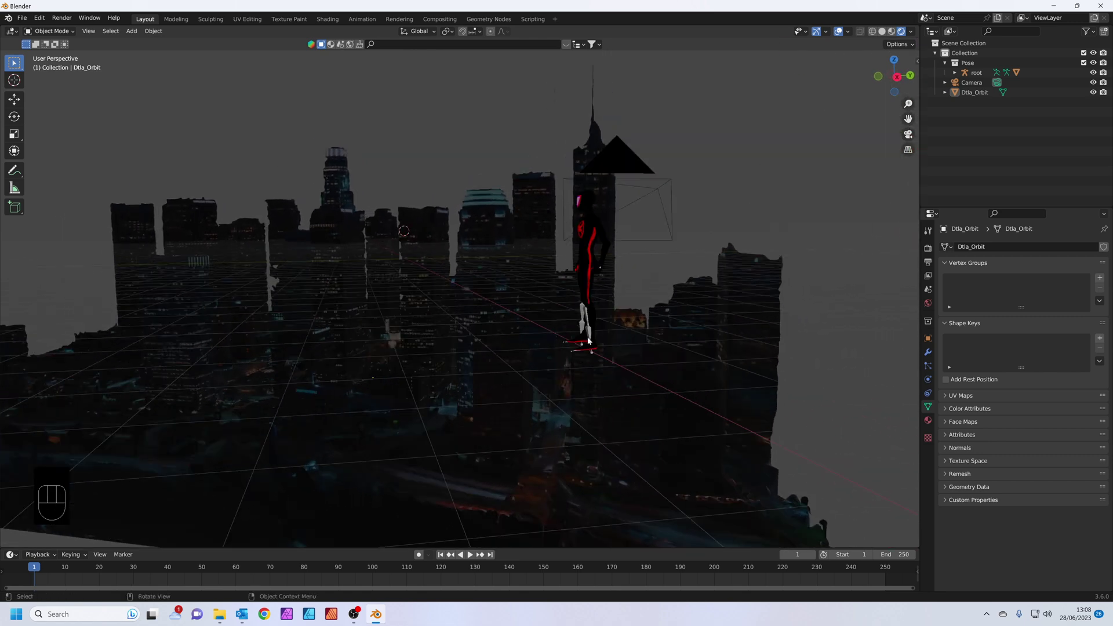
middle_click_drag(603, 342, 578, 387)
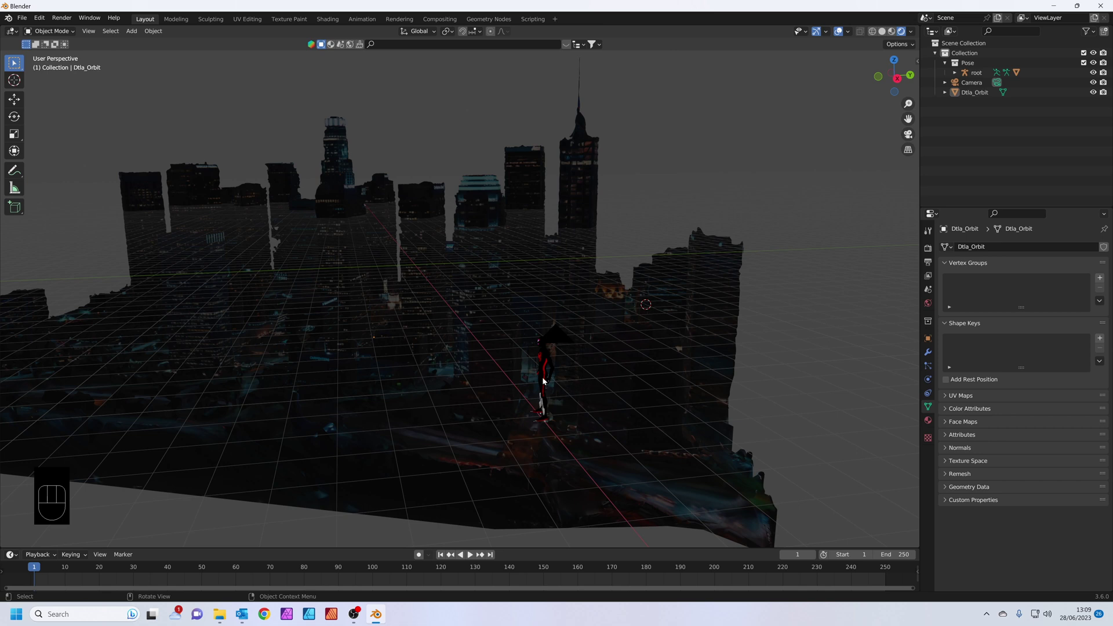
key("shift")
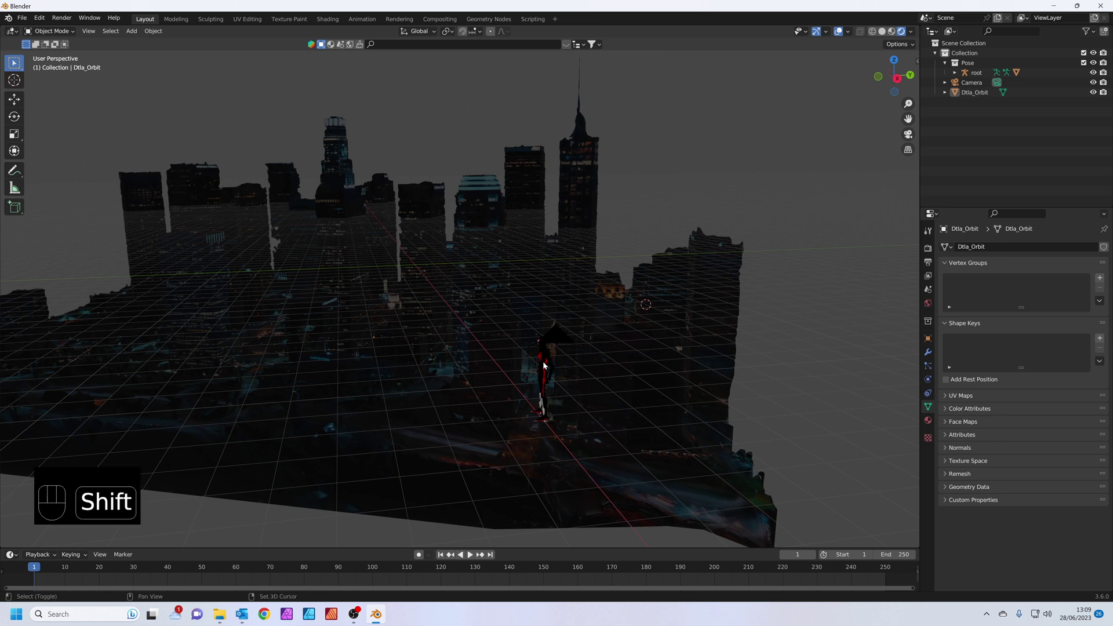
middle_click_drag(543, 364, 637, 319)
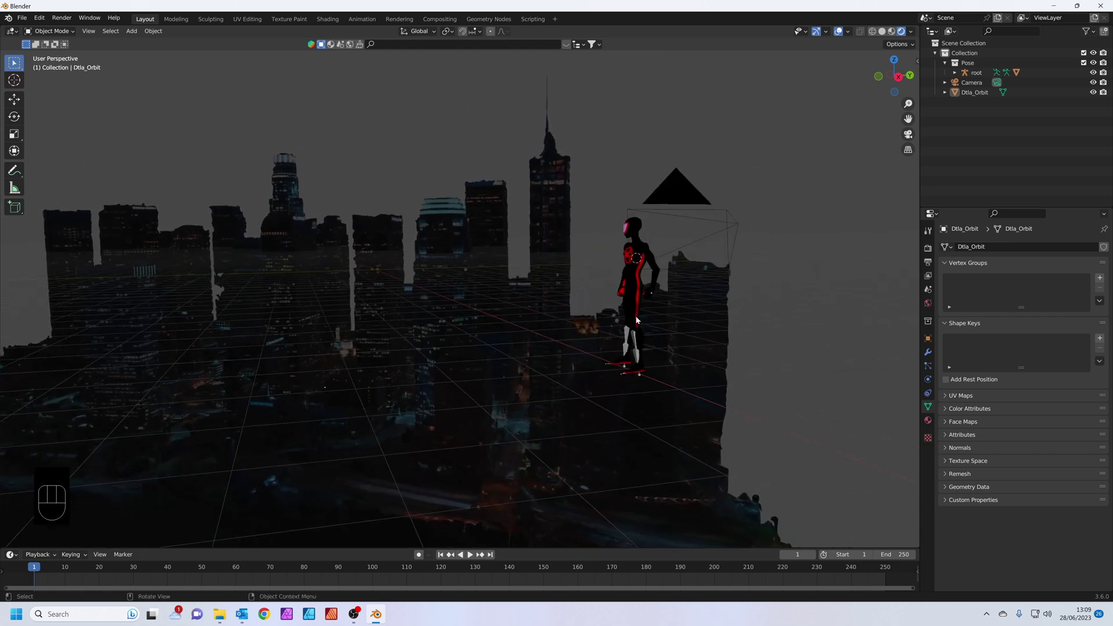
key("shift+a")
mouse_move(634, 176)
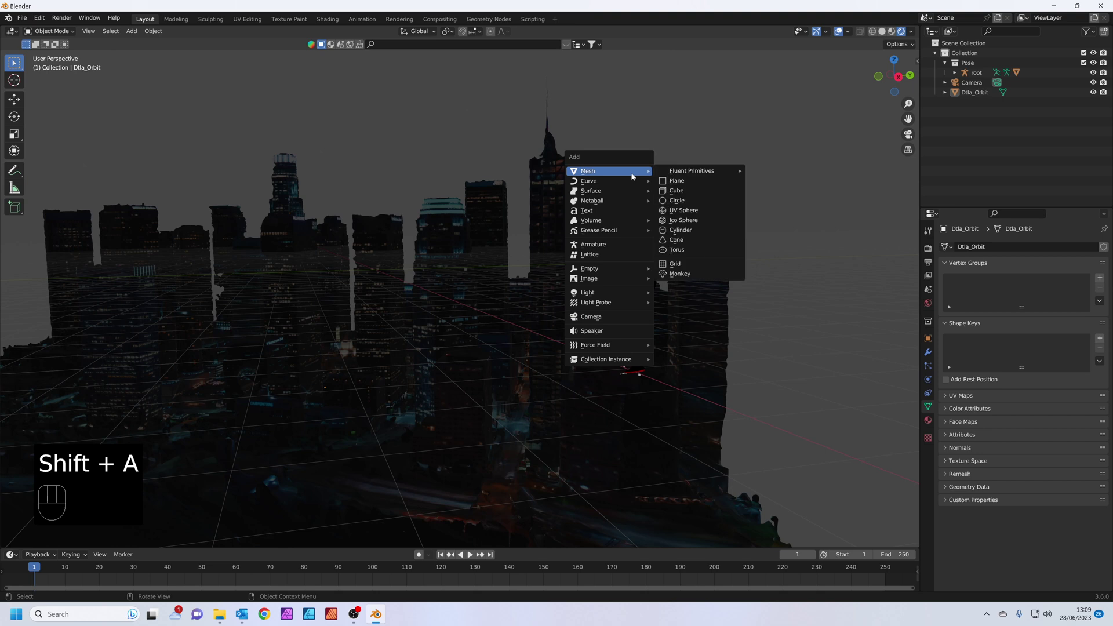
left_click(676, 191)
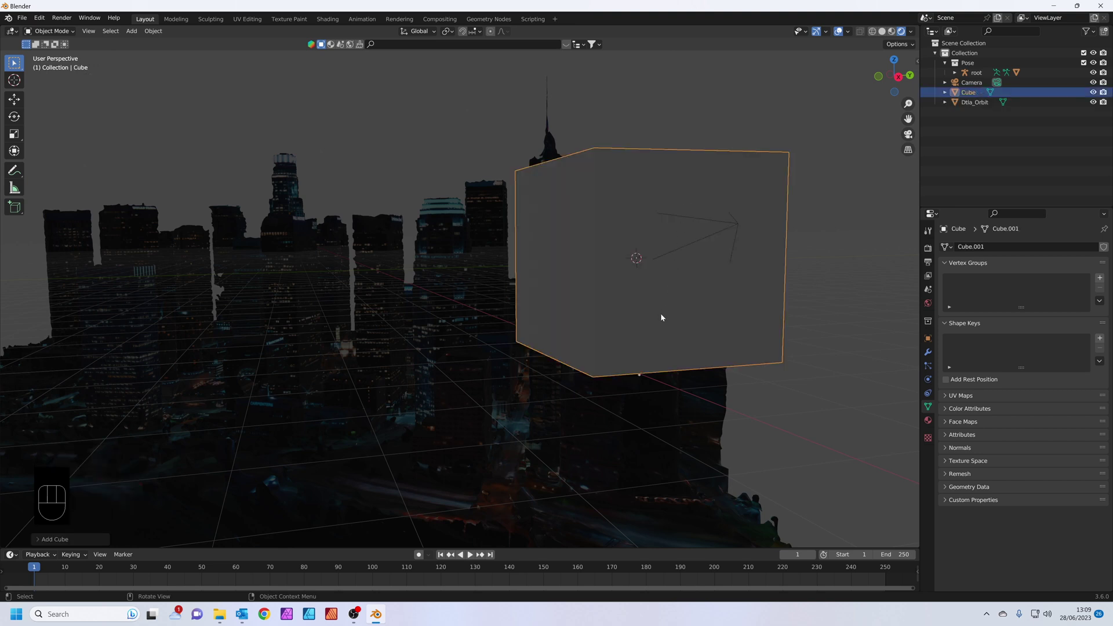
Move the cube along the positive Y axis until it stands clear beside the character
key("g")
key("y")
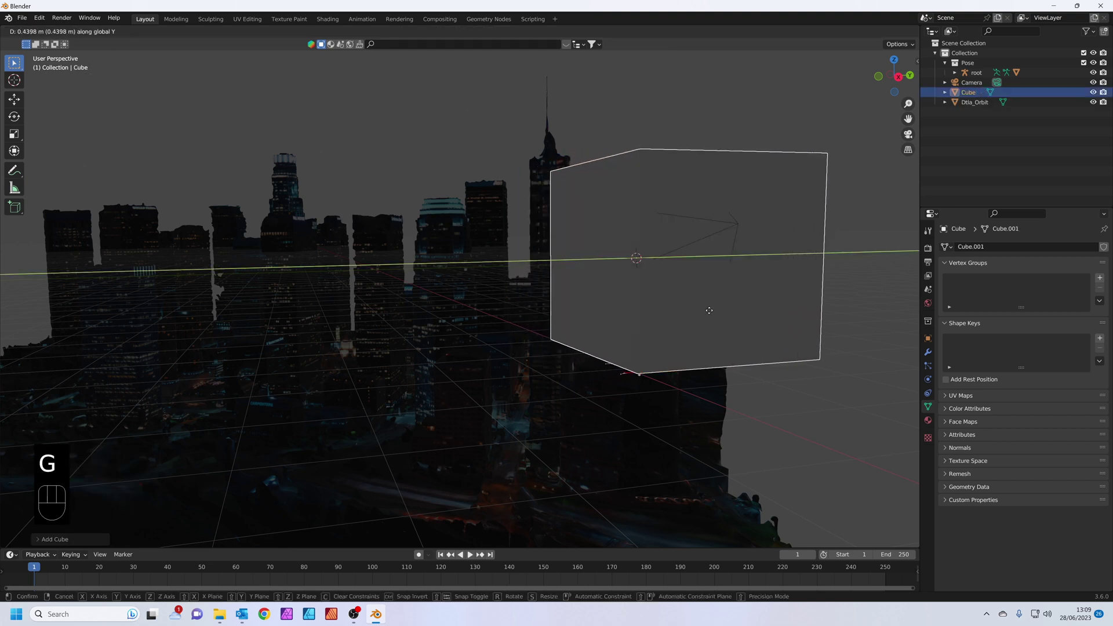
left_click(798, 306)
middle_click_drag(798, 305, 669, 317)
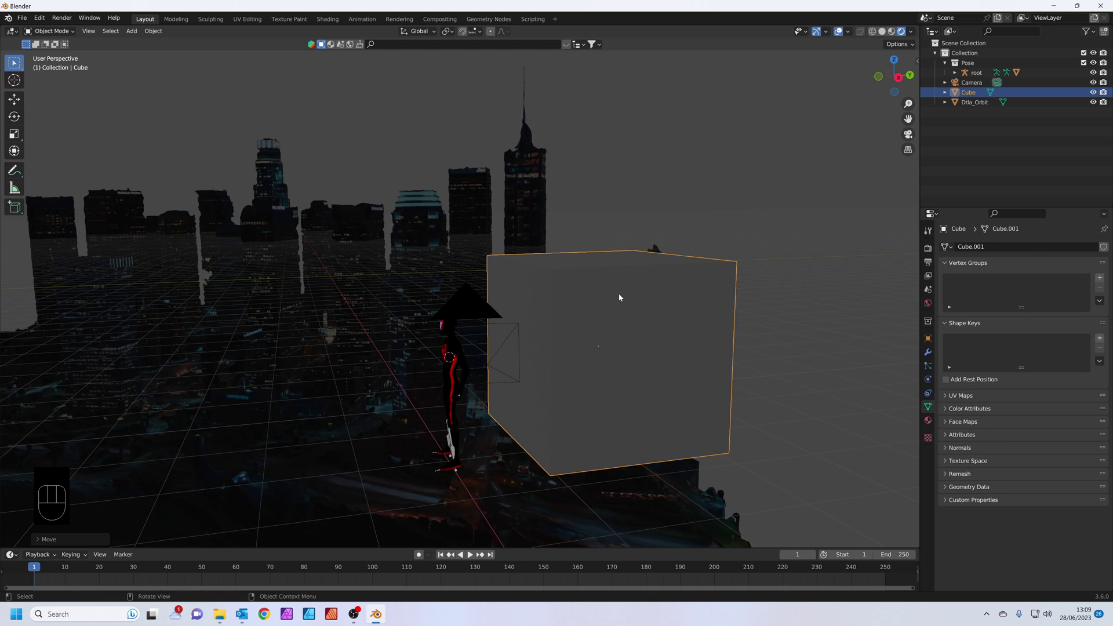
In Edit Mode, scale the whole cube down and stretch it about 3.6 times along the Z axis into a tower
key("Tab")
middle_click_drag(618, 293, 663, 318)
key("s")
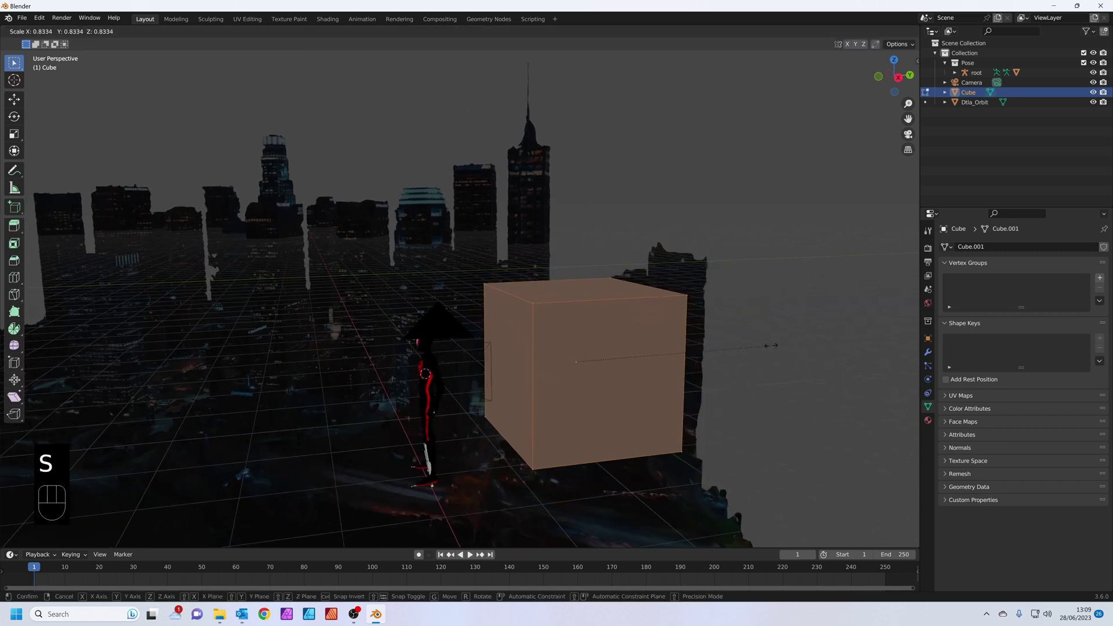
left_click(717, 341)
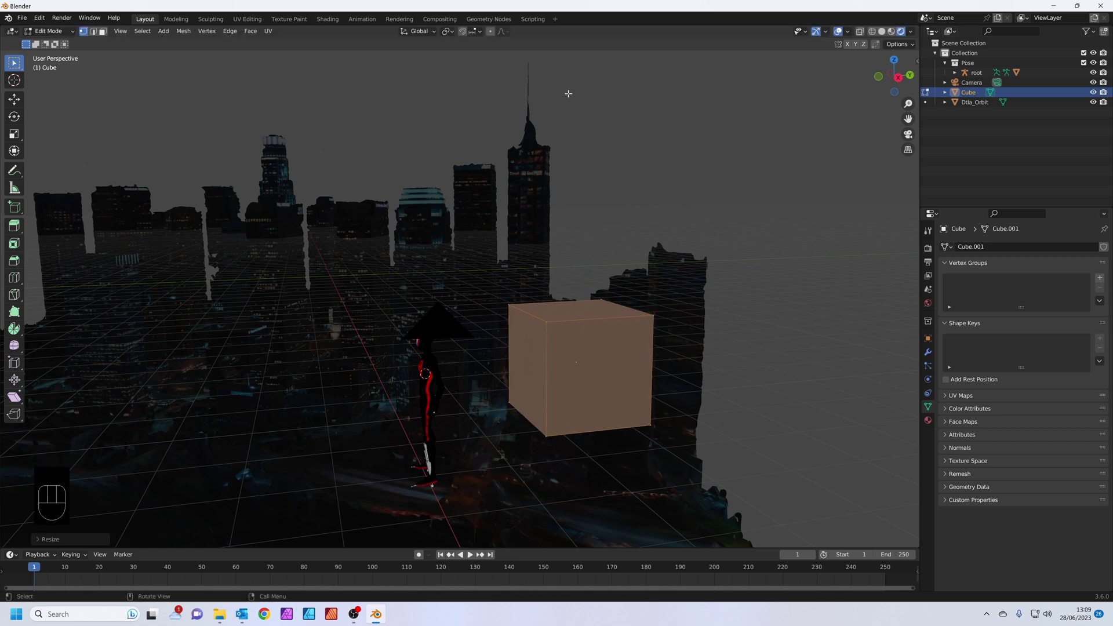
key("s")
key("z")
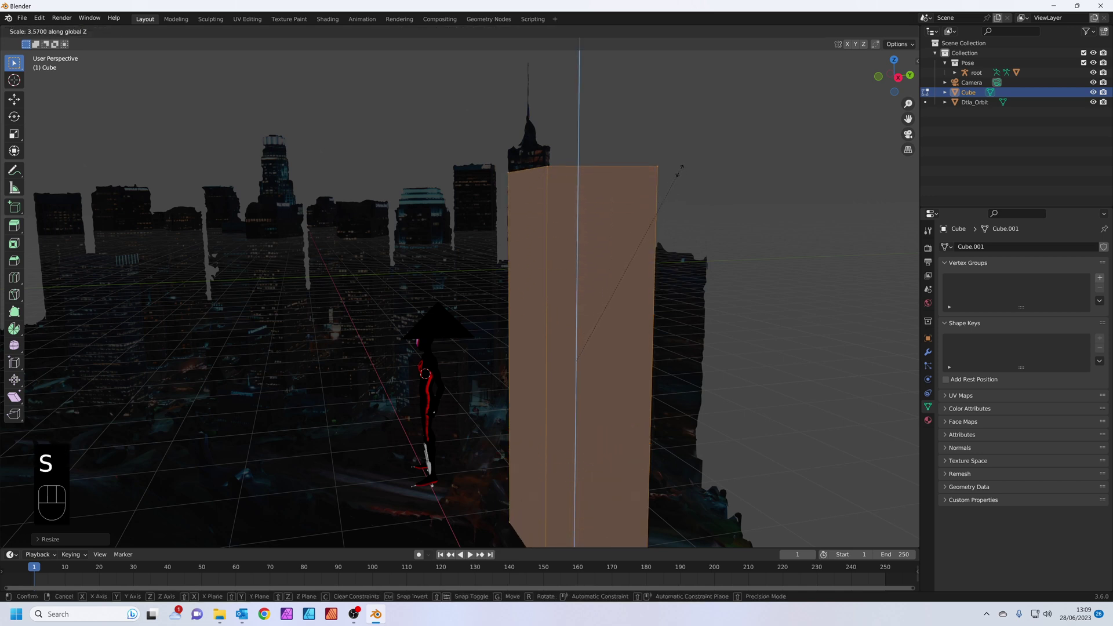
left_click(672, 165)
middle_click_drag(666, 236, 642, 289, "shift")
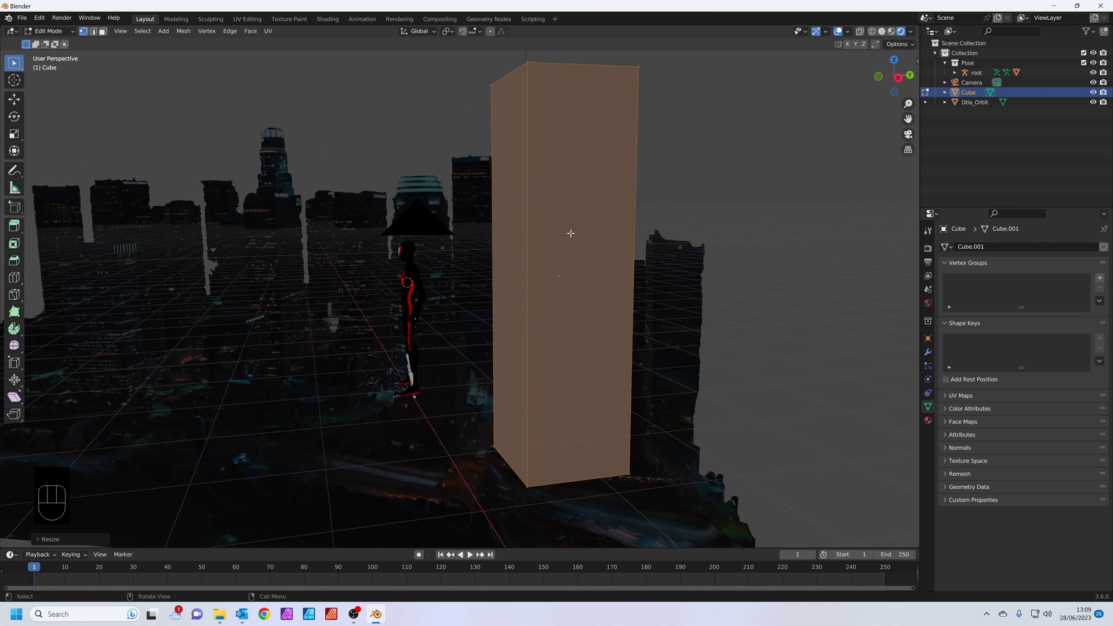
Select the tower's top face and scale it down to about 0.6 so the tower tapers upward
middle_click_drag(603, 202, 601, 214)
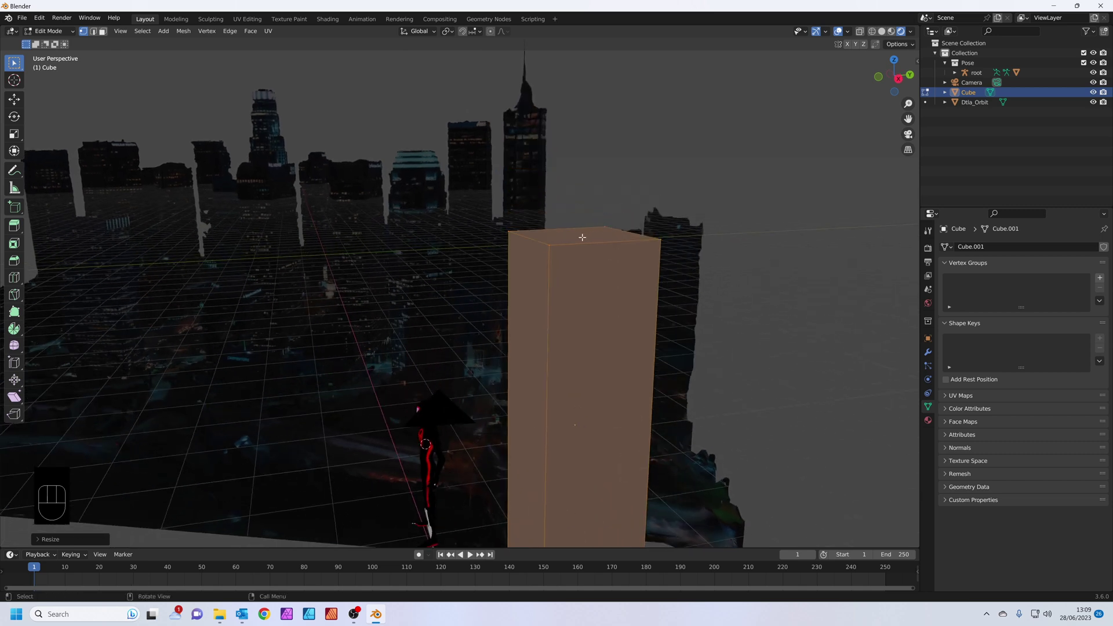
left_click(586, 236)
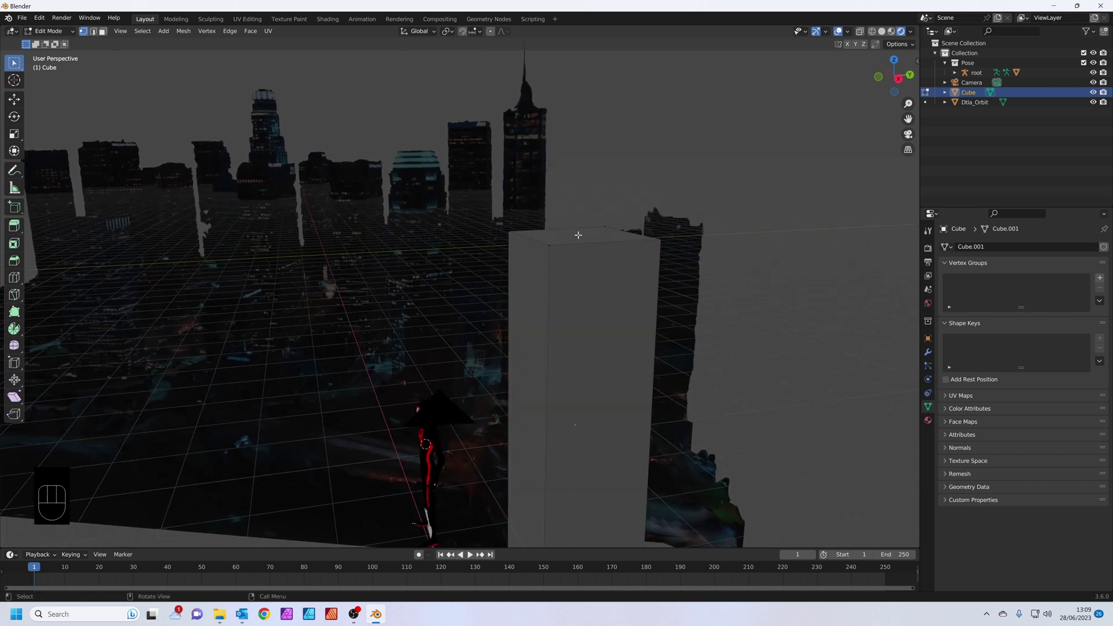
key("3")
left_click(581, 236)
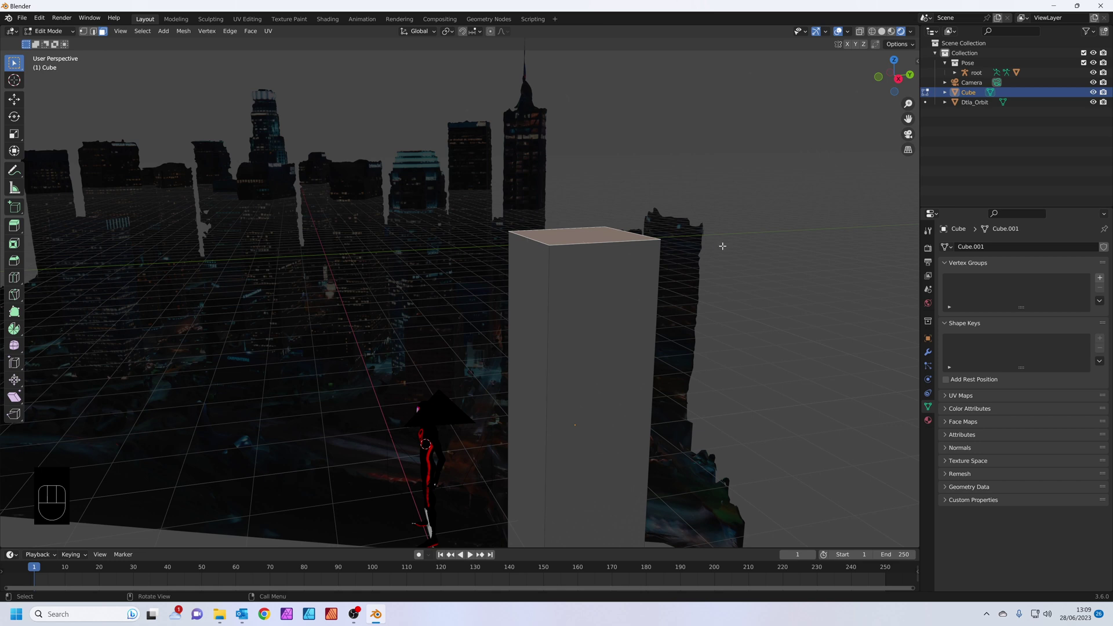
key("s")
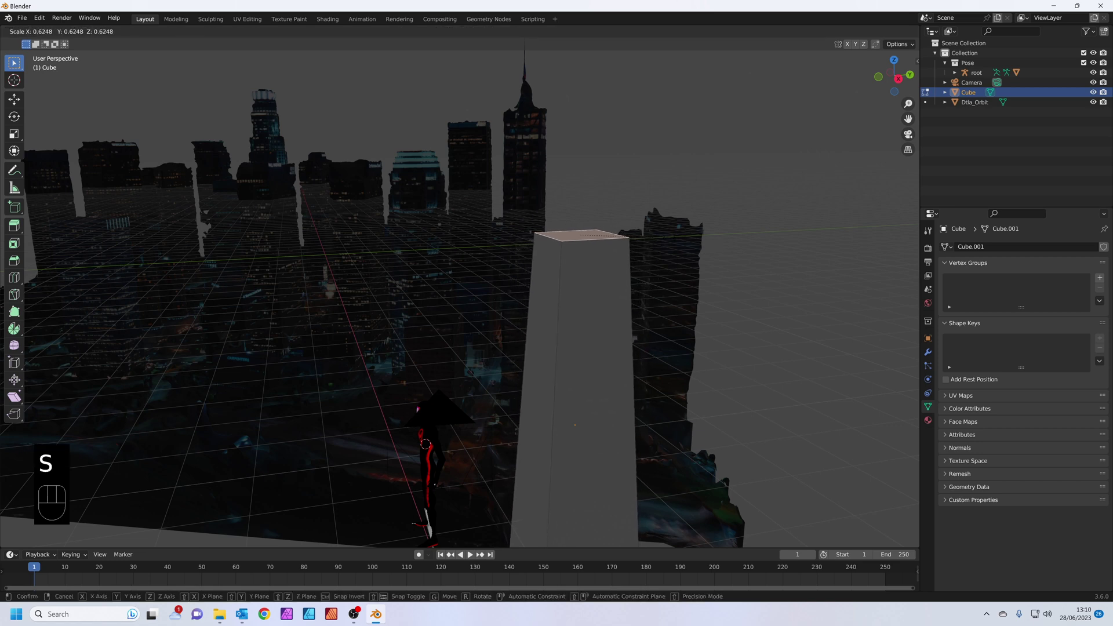
left_click(638, 411)
Add nine evenly spaced horizontal loop cuts around the tower
middle_click_drag(638, 412, 589, 281, "shift")
key("ctrl+r")
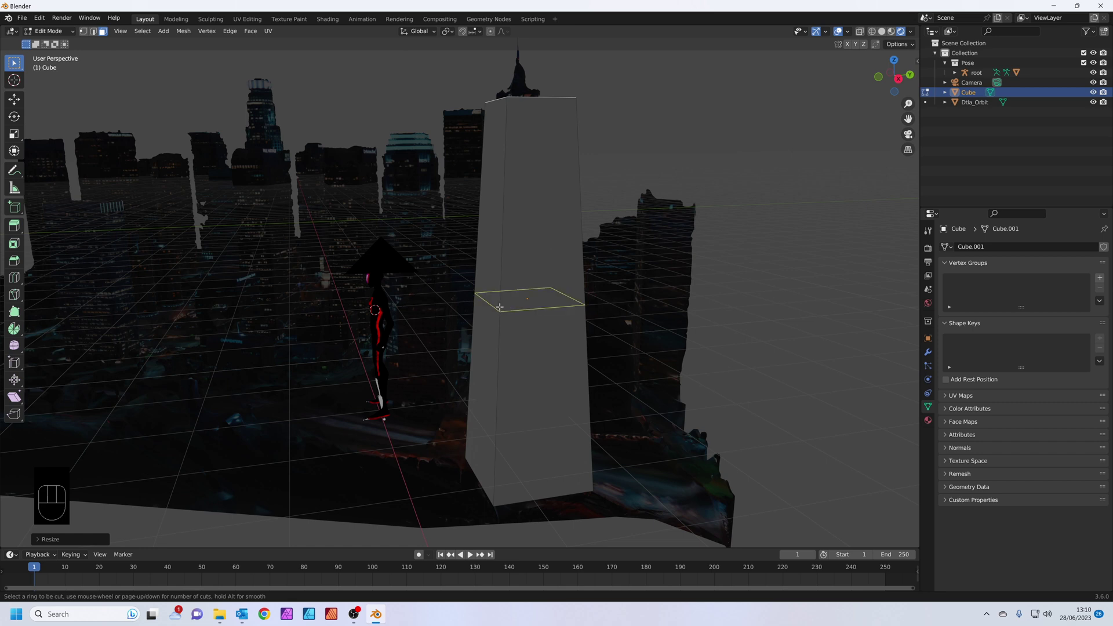
scroll(497, 307, "up", 8)
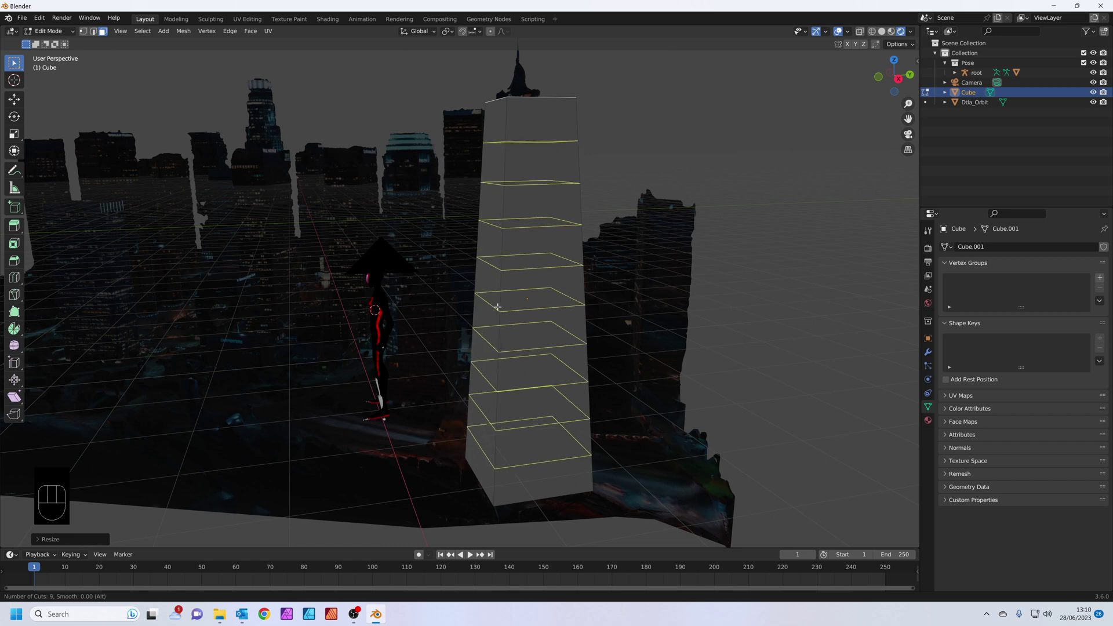
left_click(497, 307)
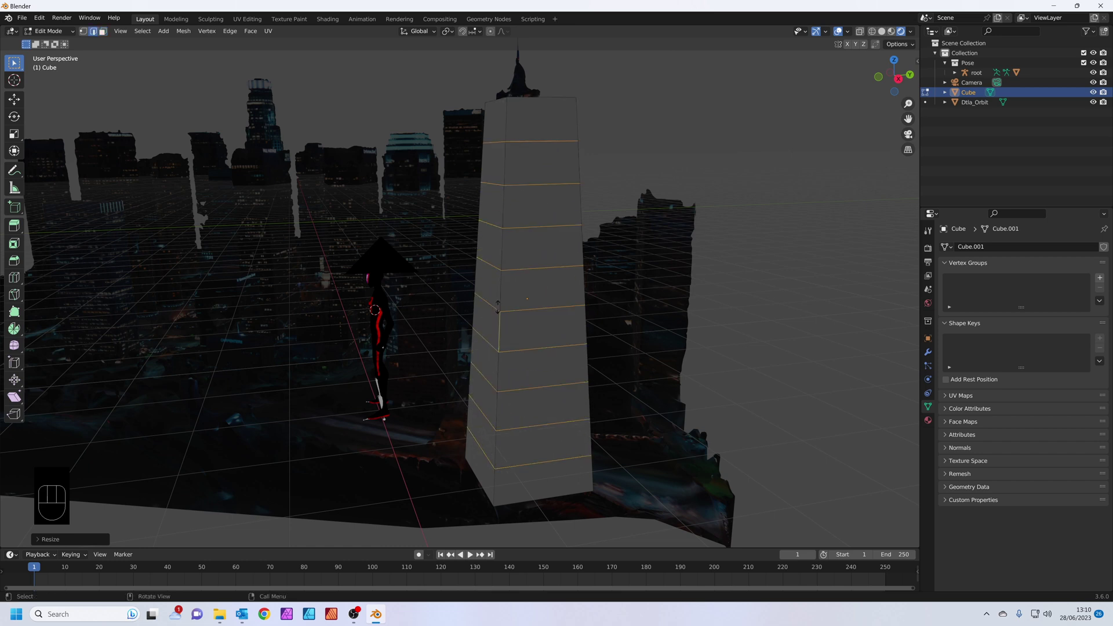
left_click(530, 298)
middle_click_drag(532, 298, 550, 304)
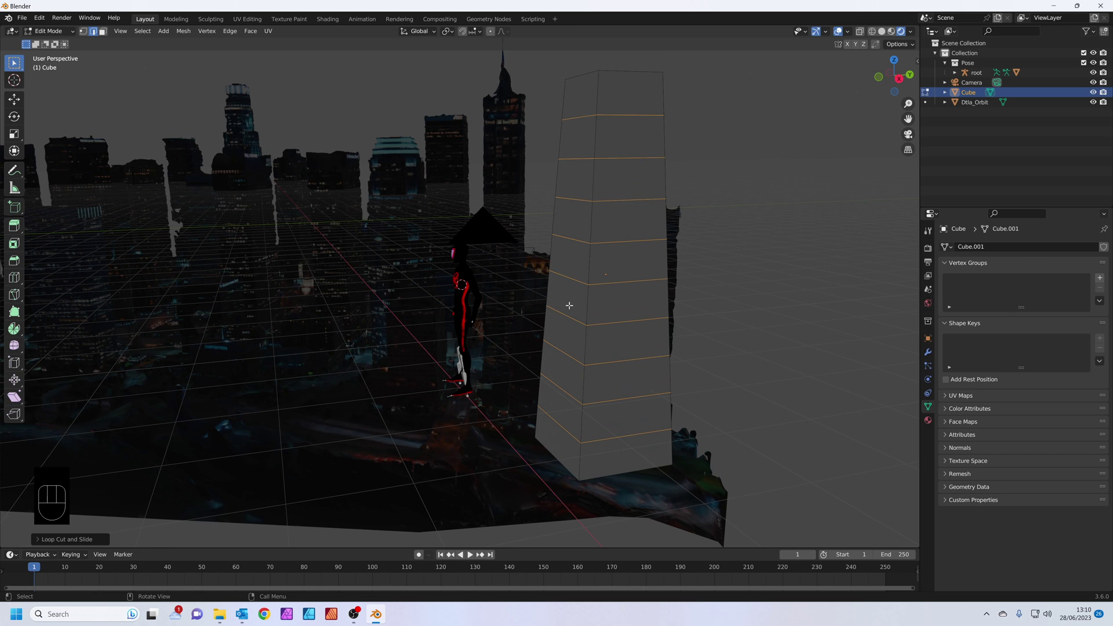
Add two centred vertical loop cuts to the tower, one splitting each pair of opposite side faces in half
key("ctrl+r")
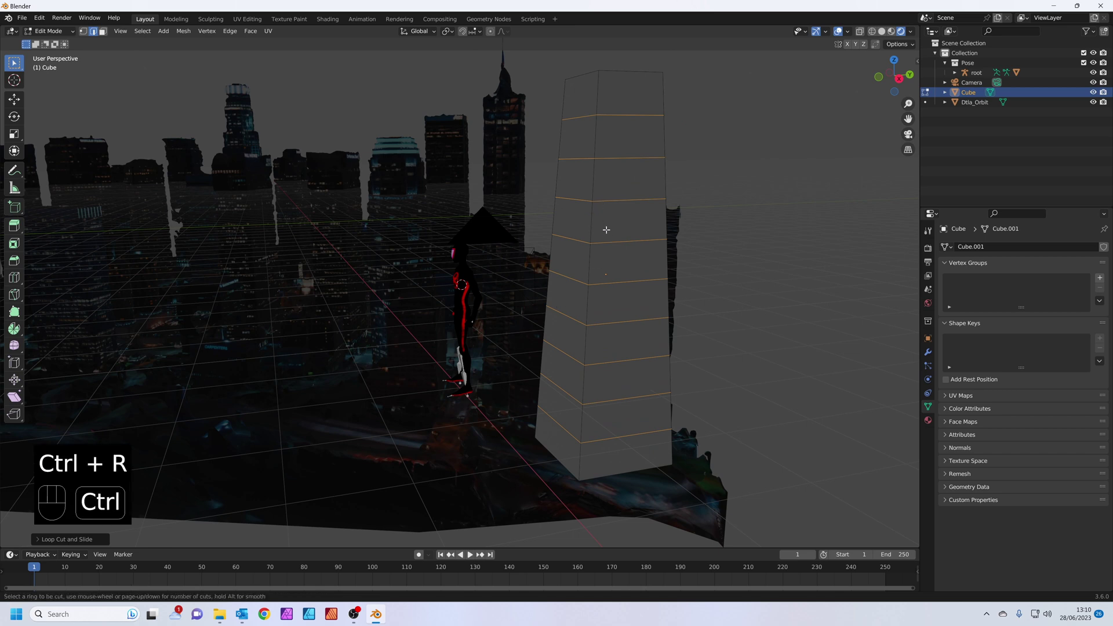
left_click(632, 71)
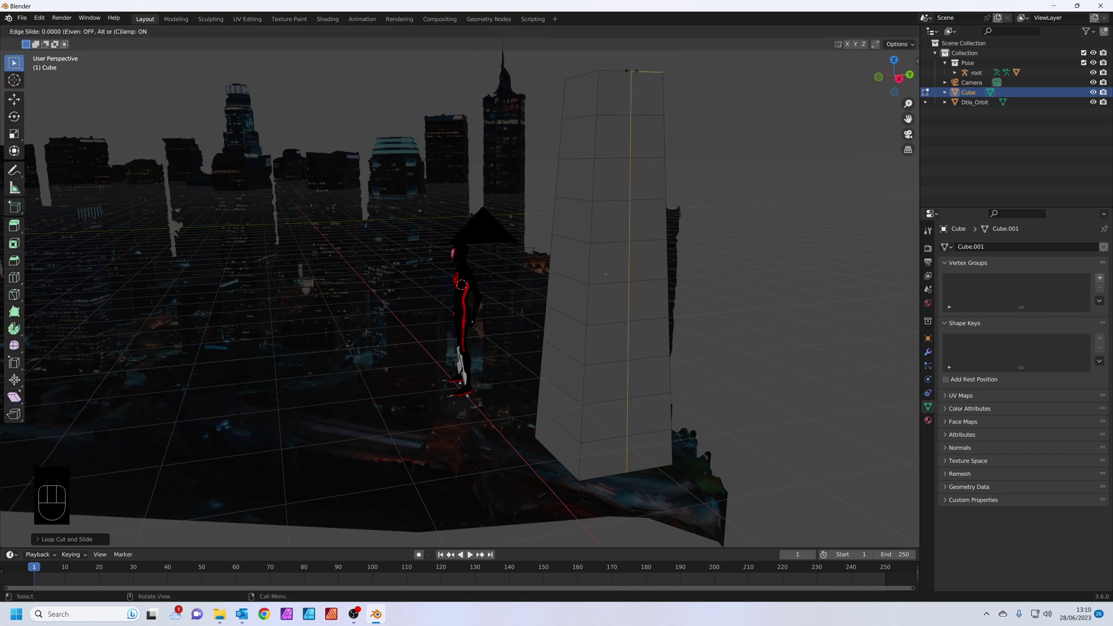
right_click(632, 71)
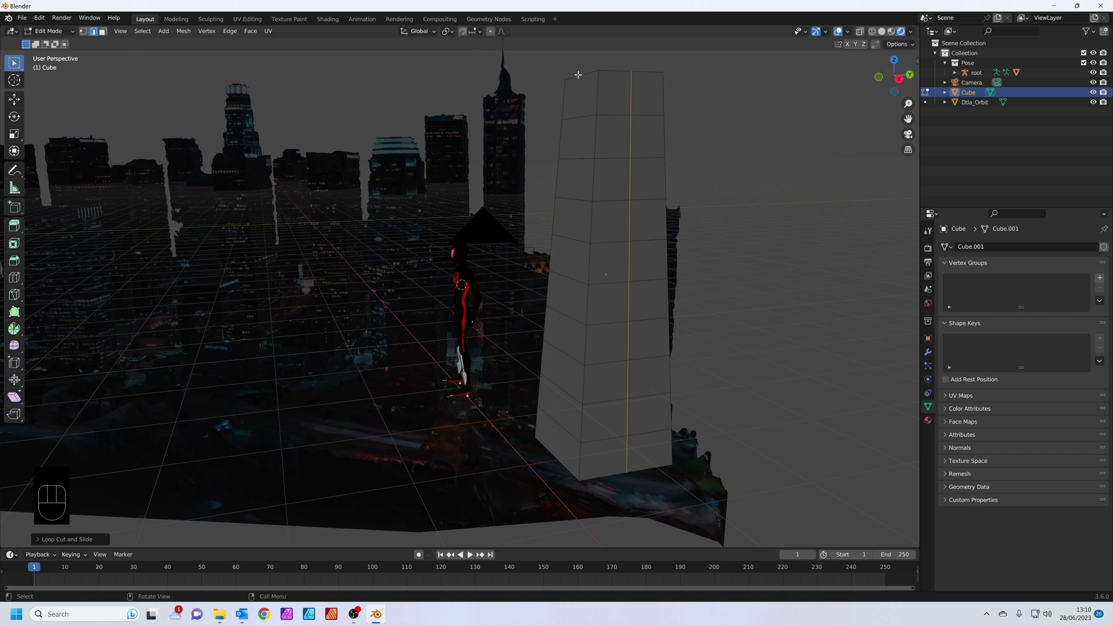
key("ctrl+r")
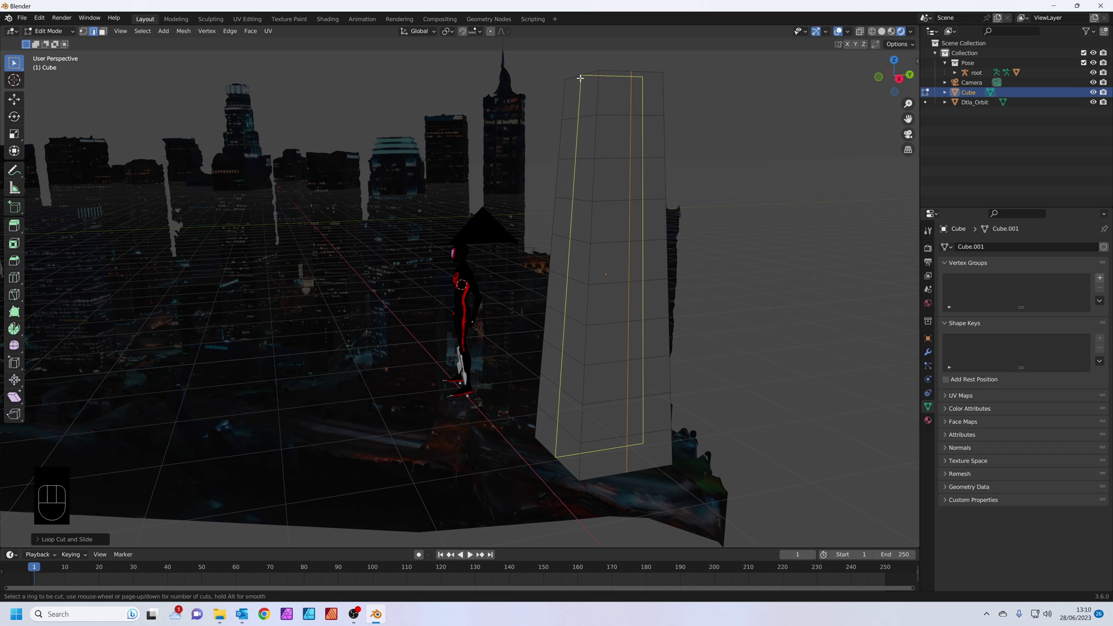
left_click(580, 78)
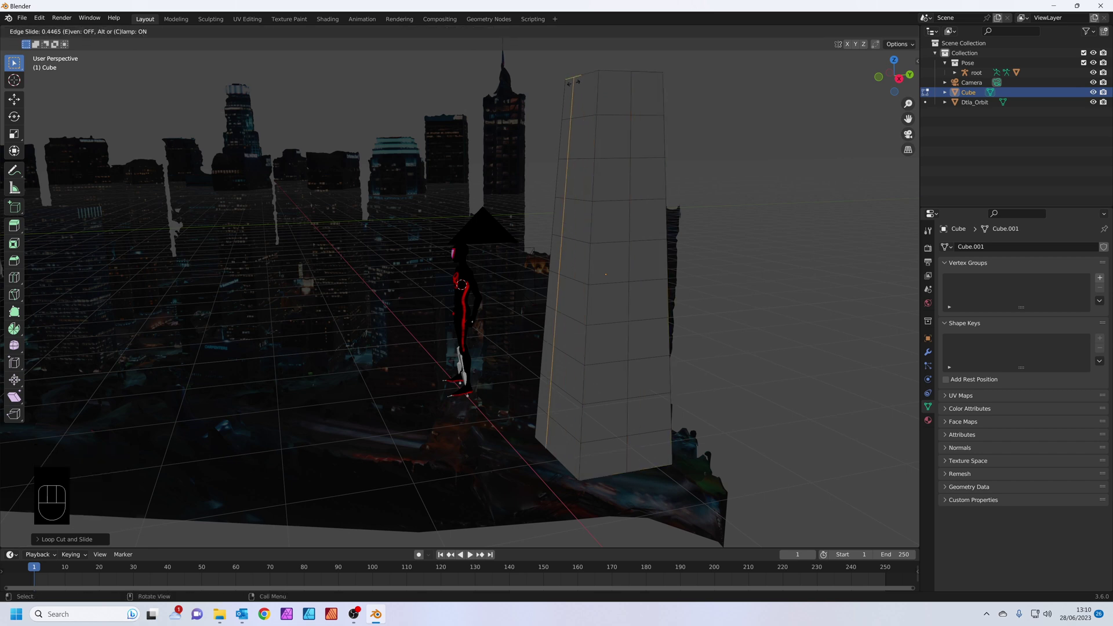
left_click(575, 89)
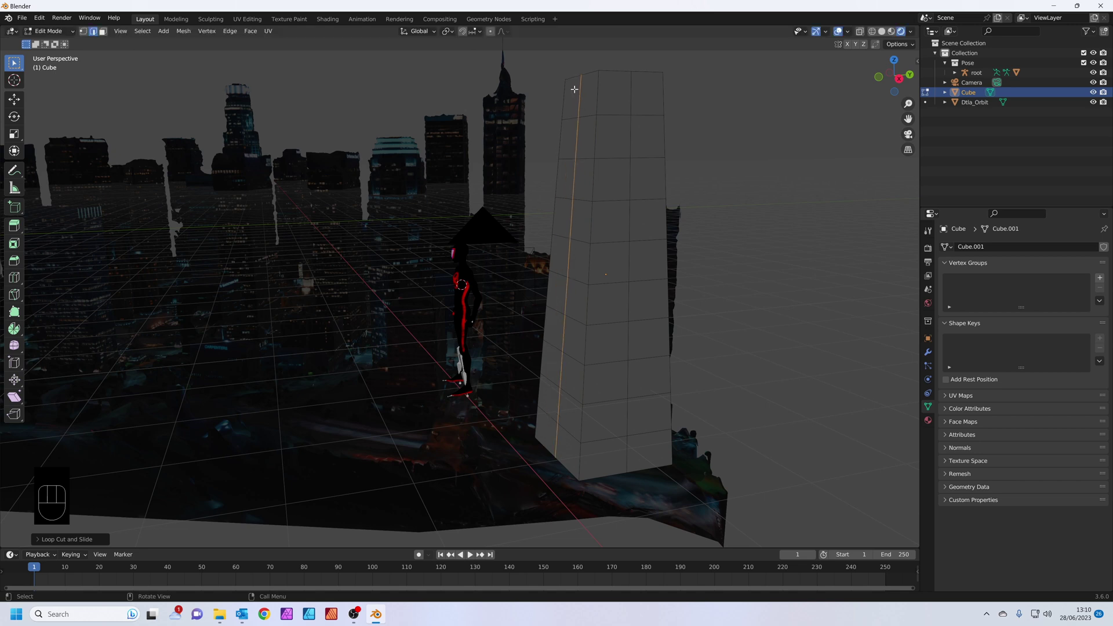
Select the entire tower mesh and triangulate all of its faces
middle_click_drag(614, 169, 525, 187)
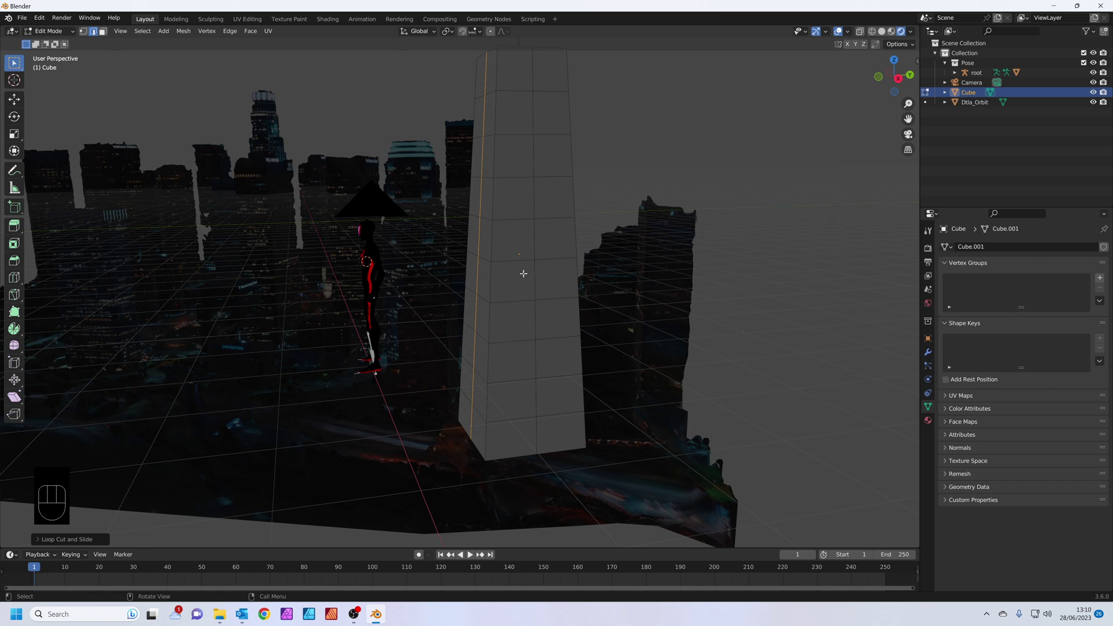
key("a")
key("a")
key("a")
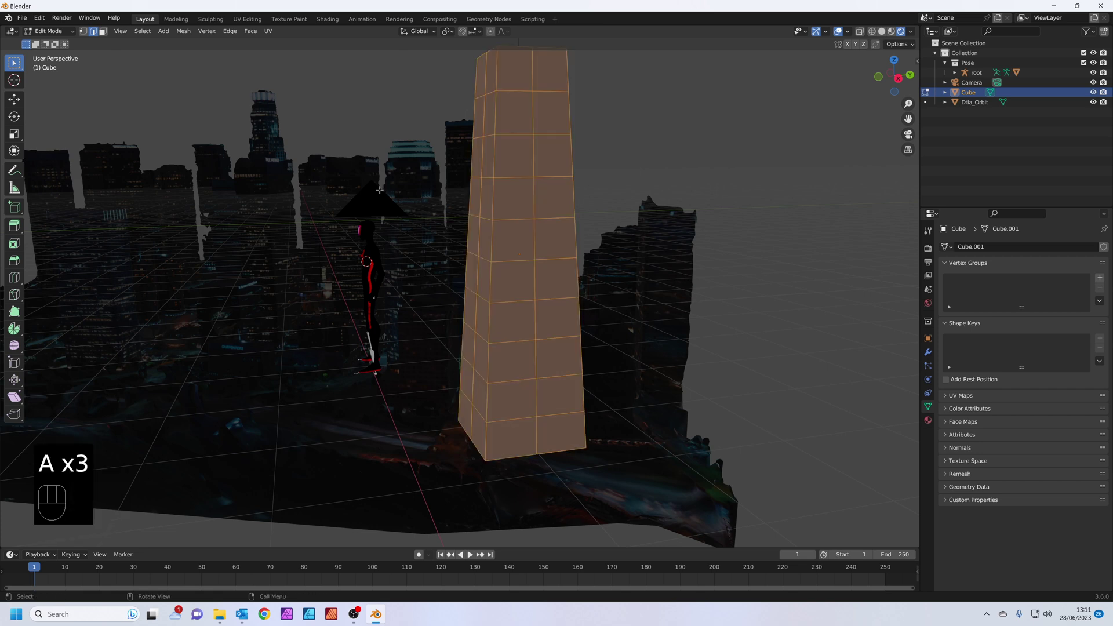
left_click(246, 33)
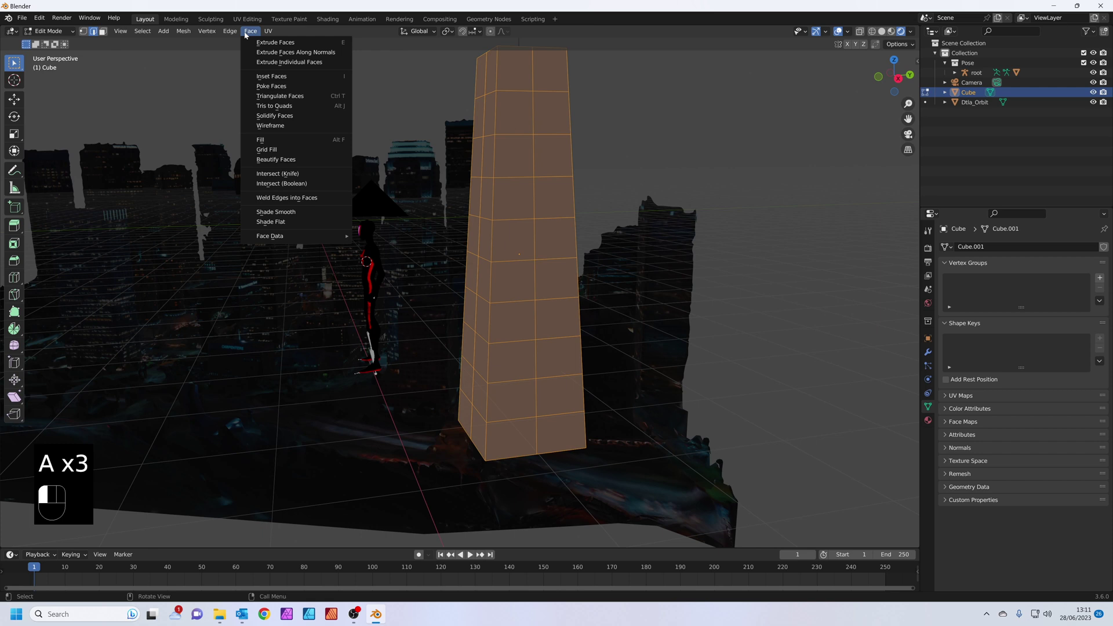
left_click(304, 96)
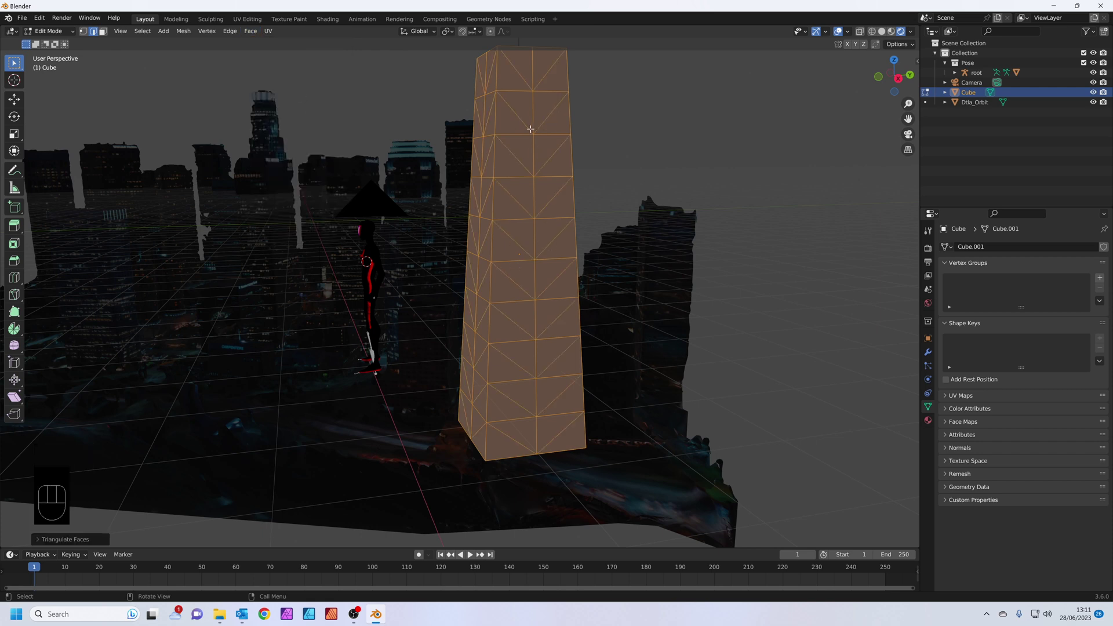
Return to Object Mode and add a Wireframe modifier to the tower with a thickness of 0.023 m
left_click(560, 302)
middle_click_drag(539, 331, 542, 333)
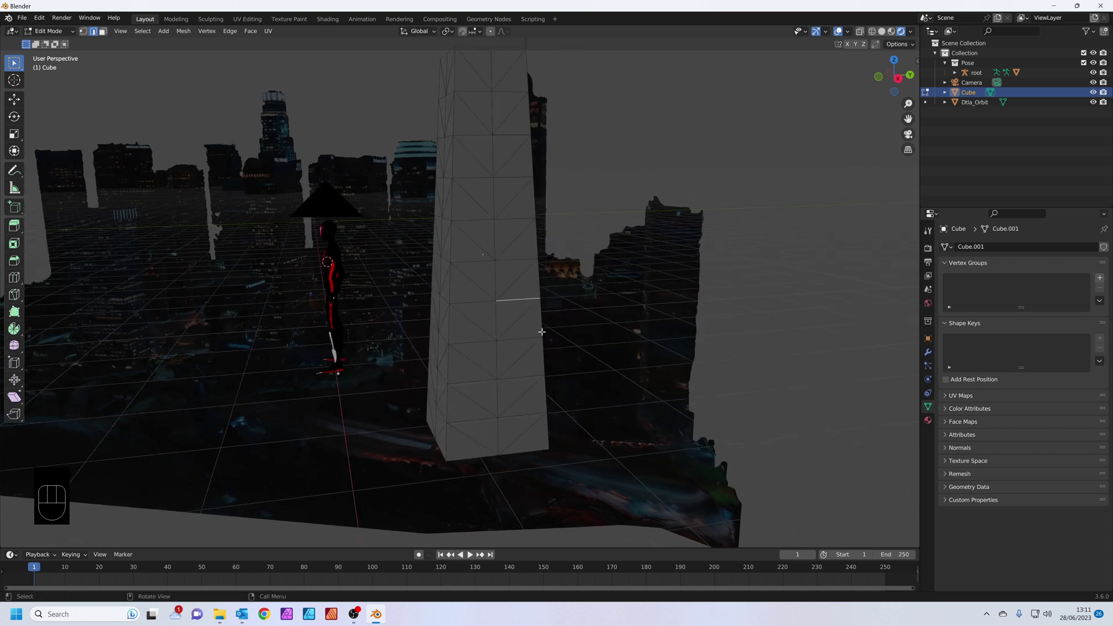
key("Tab")
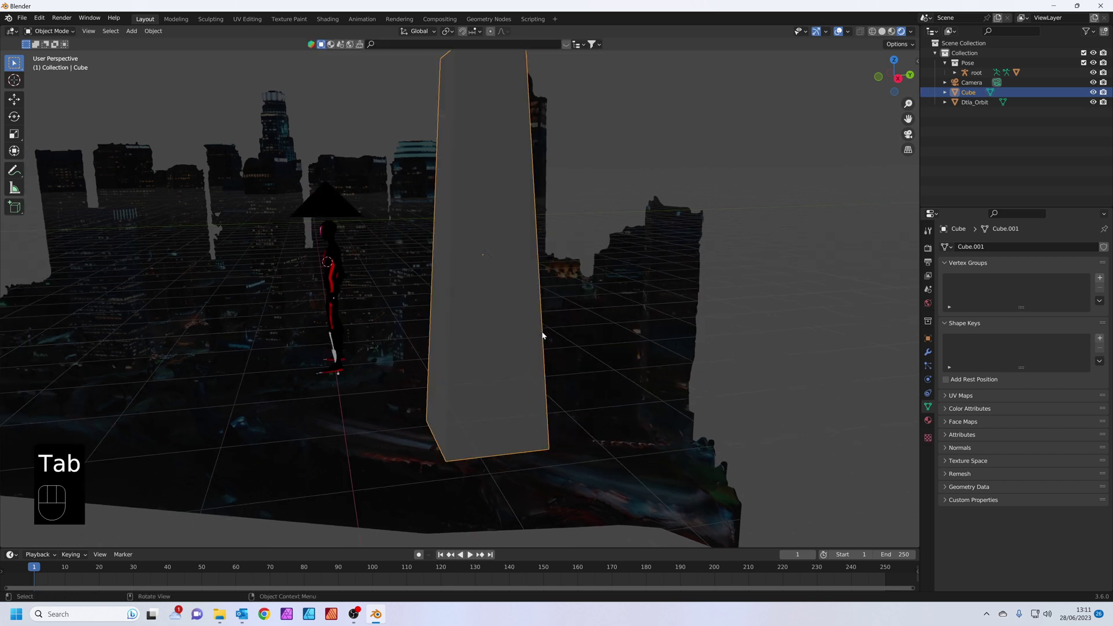
left_click(928, 354)
left_click(962, 246)
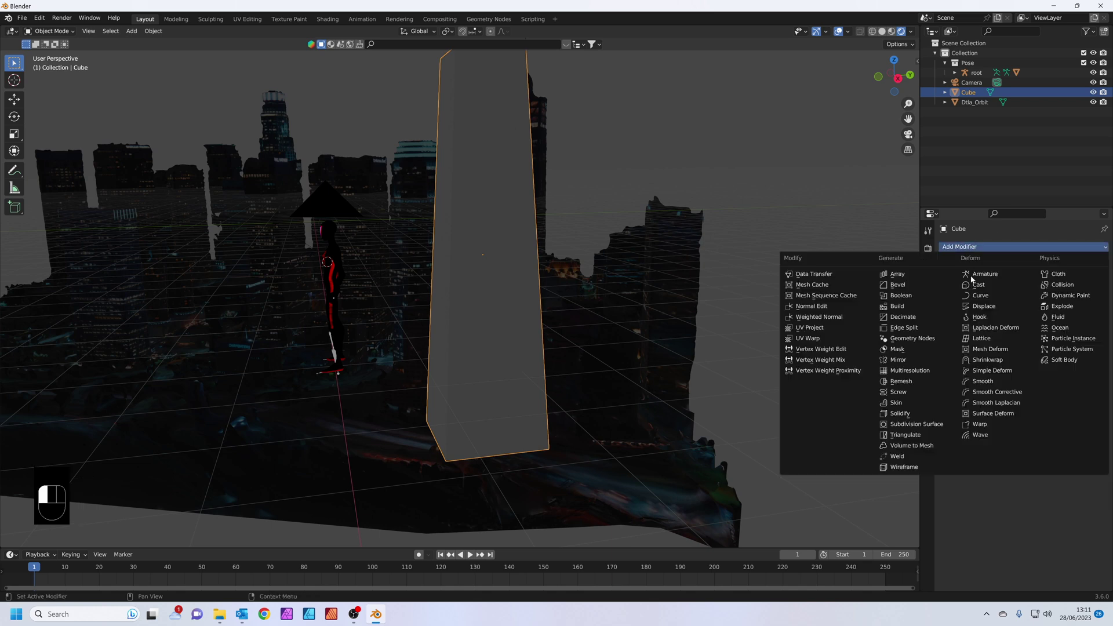
left_click(905, 467)
scroll(694, 262, "up", 3)
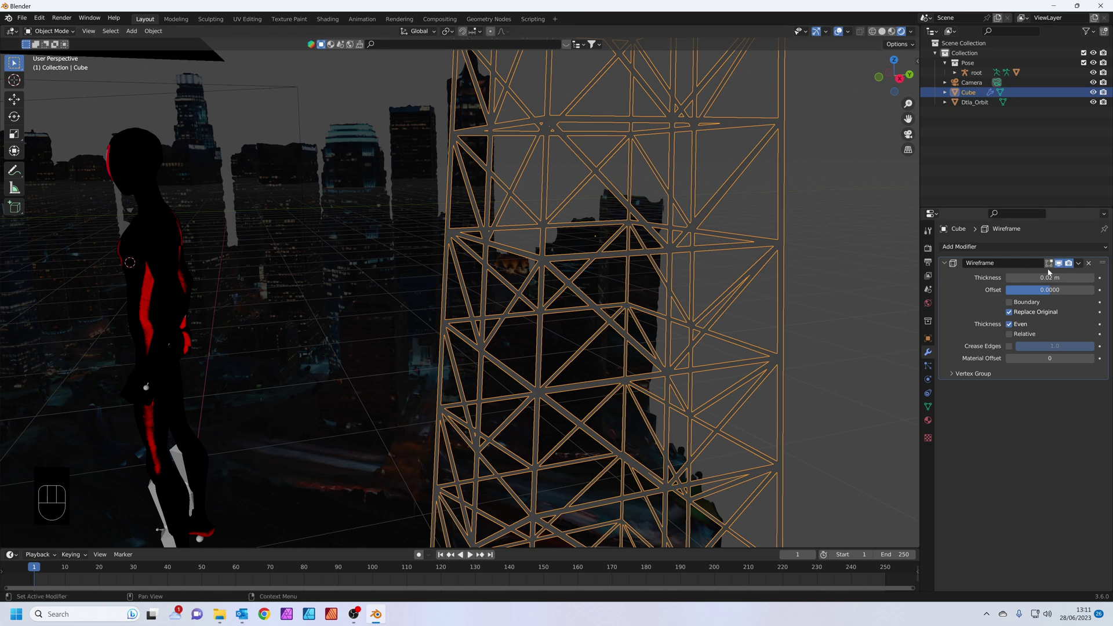
left_click_drag(1049, 278, 1053, 278)
scroll(838, 286, "down", 10)
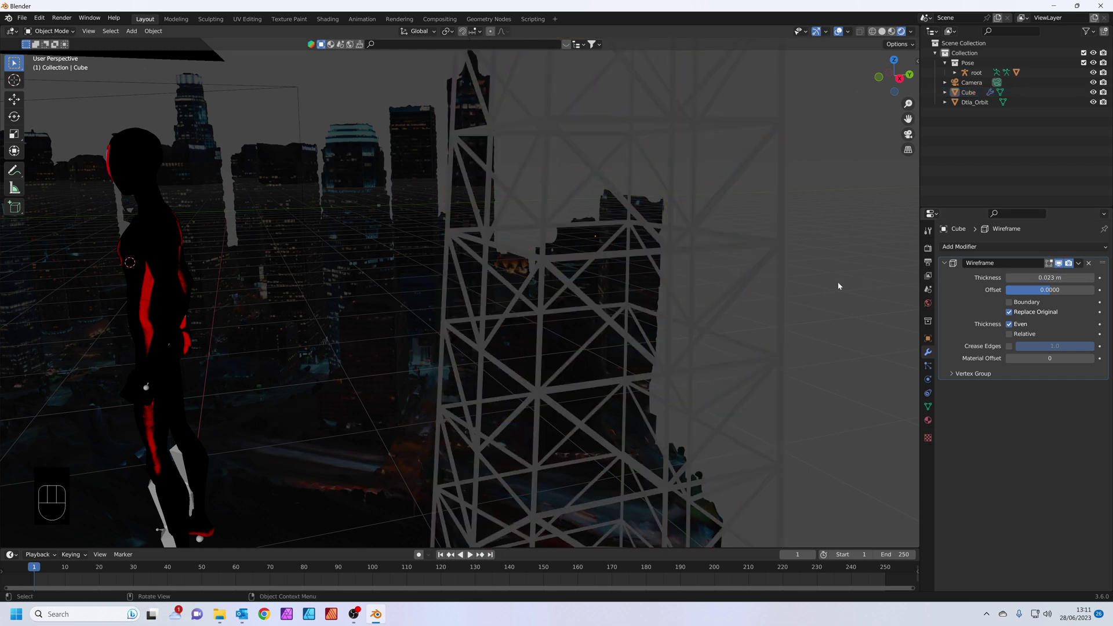
middle_click_drag(729, 305, 709, 306)
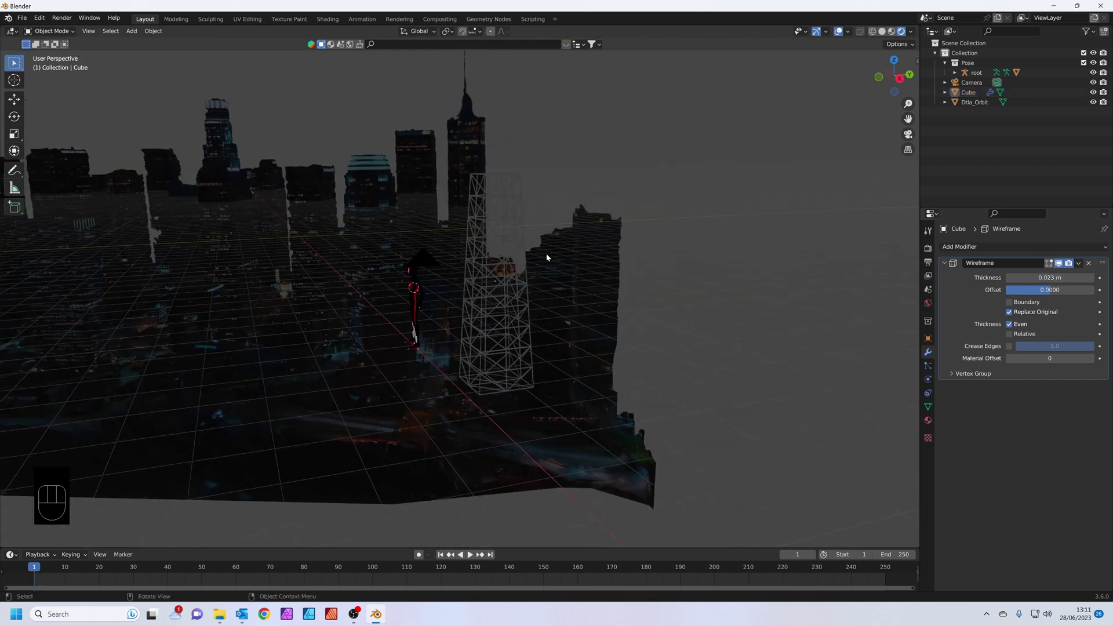
Create a new material for the lattice tower and set its base color to black
left_click(508, 233)
left_click(928, 421)
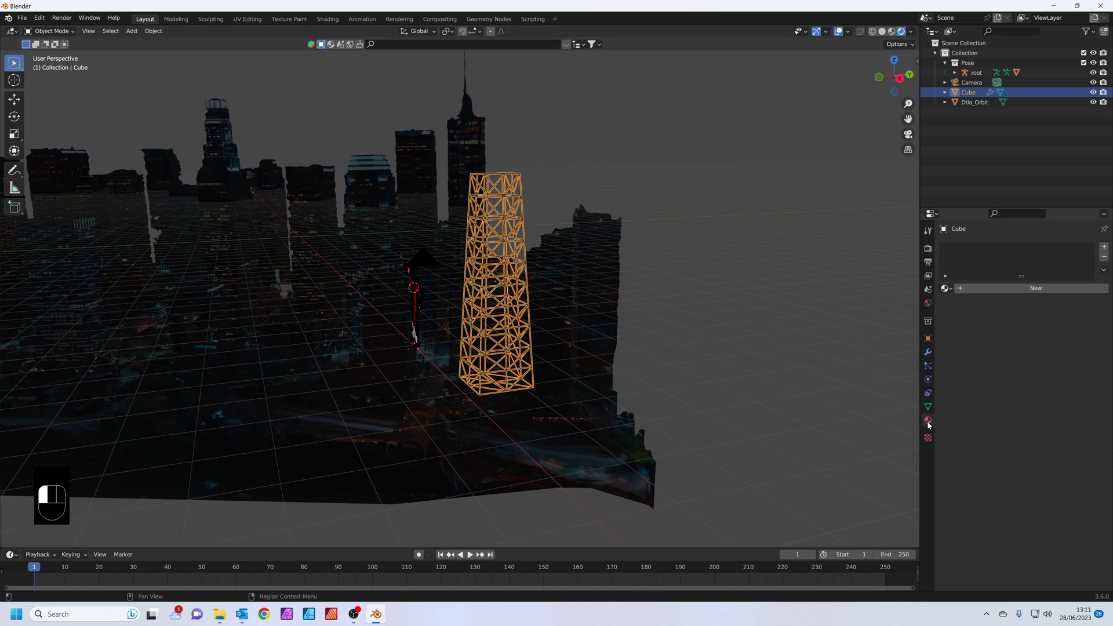
left_click(989, 288)
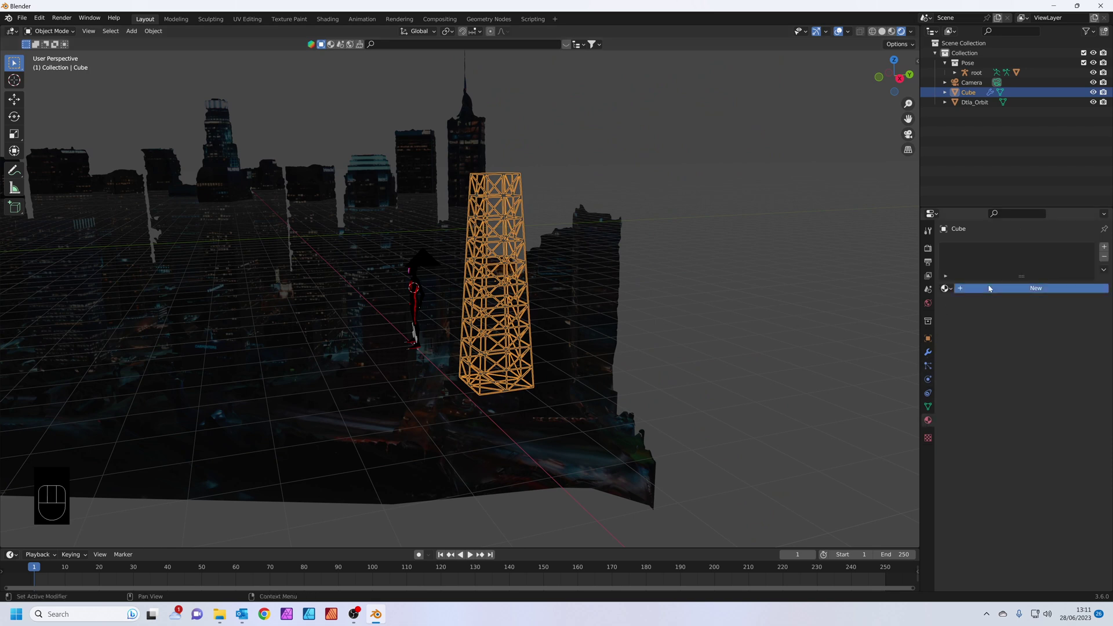
left_click(1024, 295)
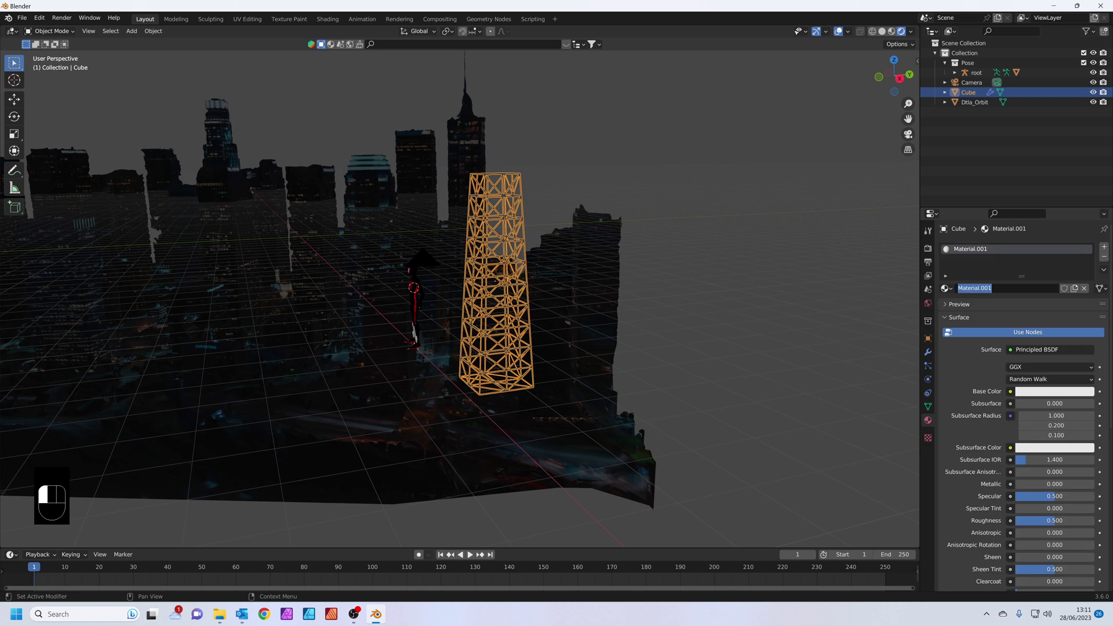
left_click(1059, 393)
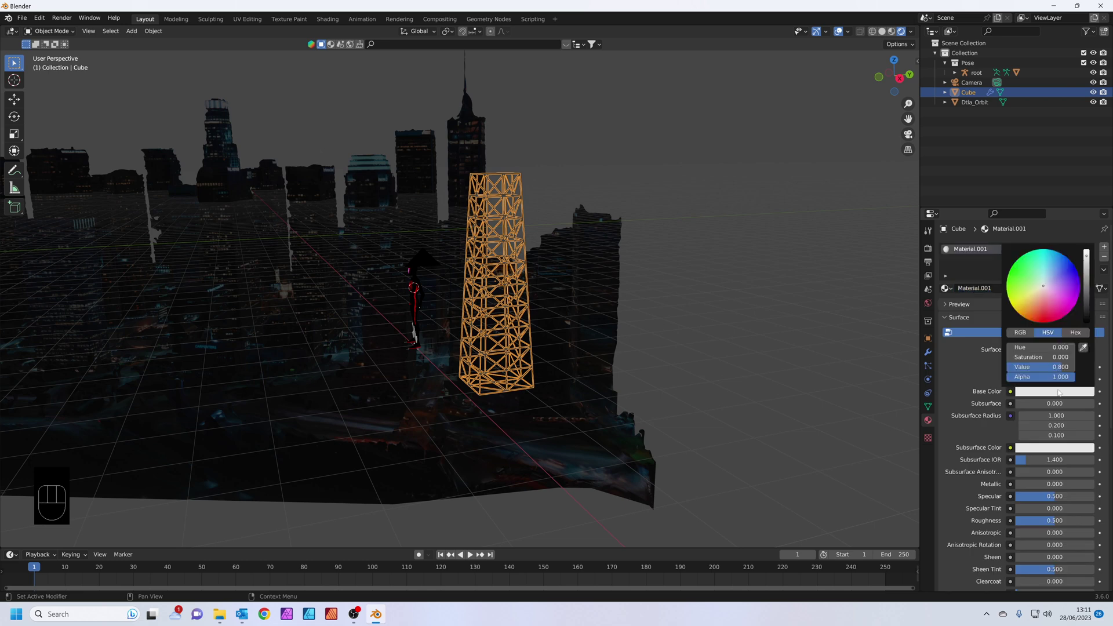
left_click_drag(1086, 289, 1087, 322)
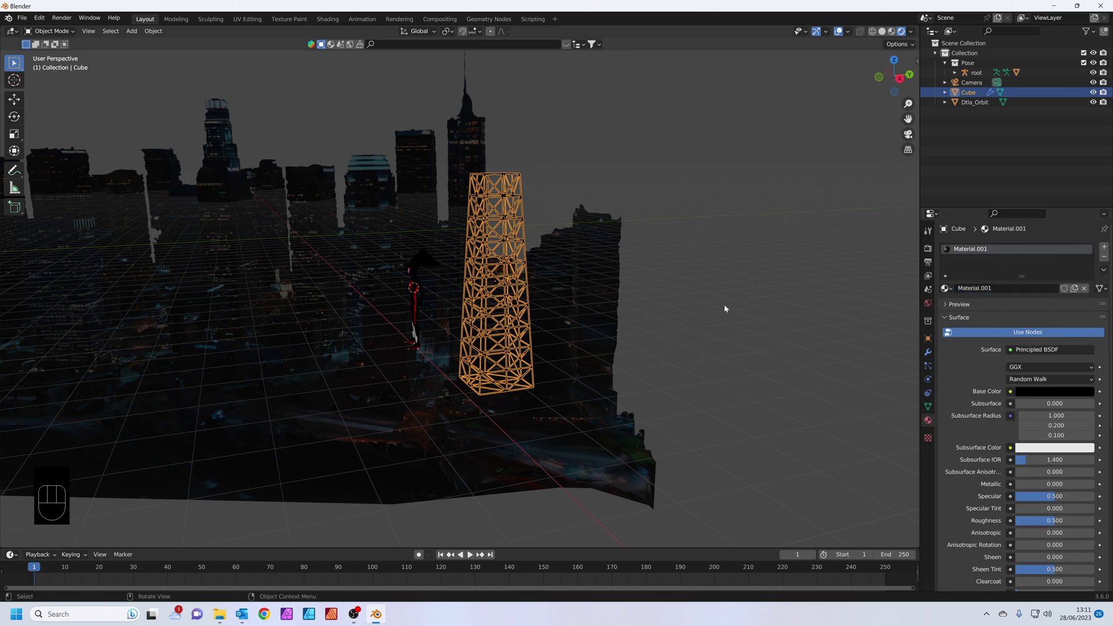
left_click(666, 303)
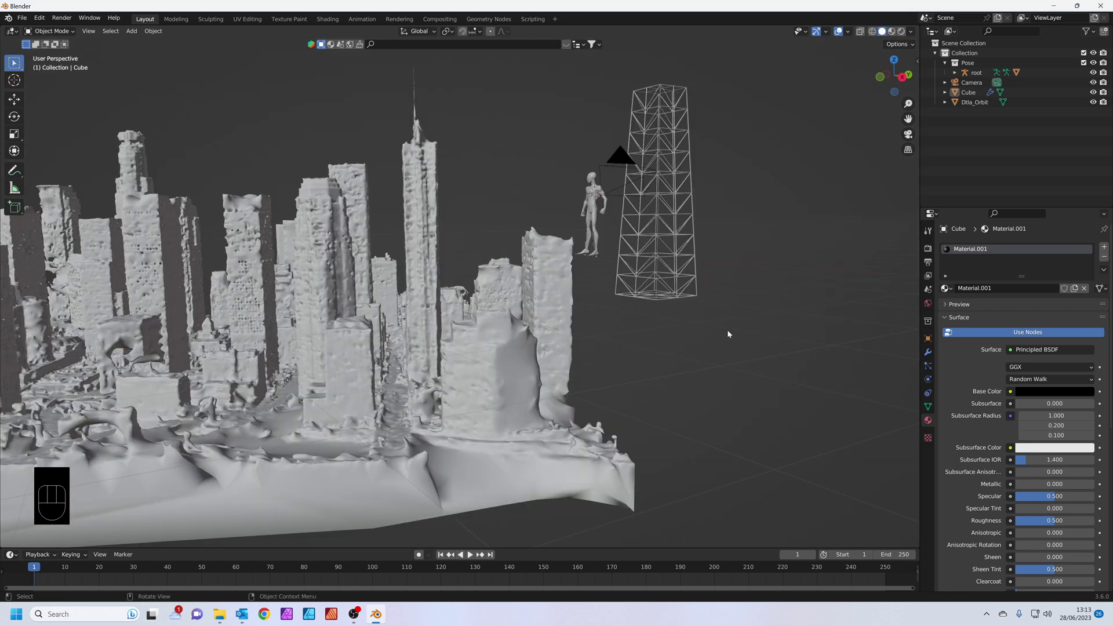
Save the scene as "Spiderman tutorial" in the Spiderman Tutorial folder
left_click_drag(21, 17, 58, 98)
key("Return")
middle_click_drag(755, 270, 758, 266)
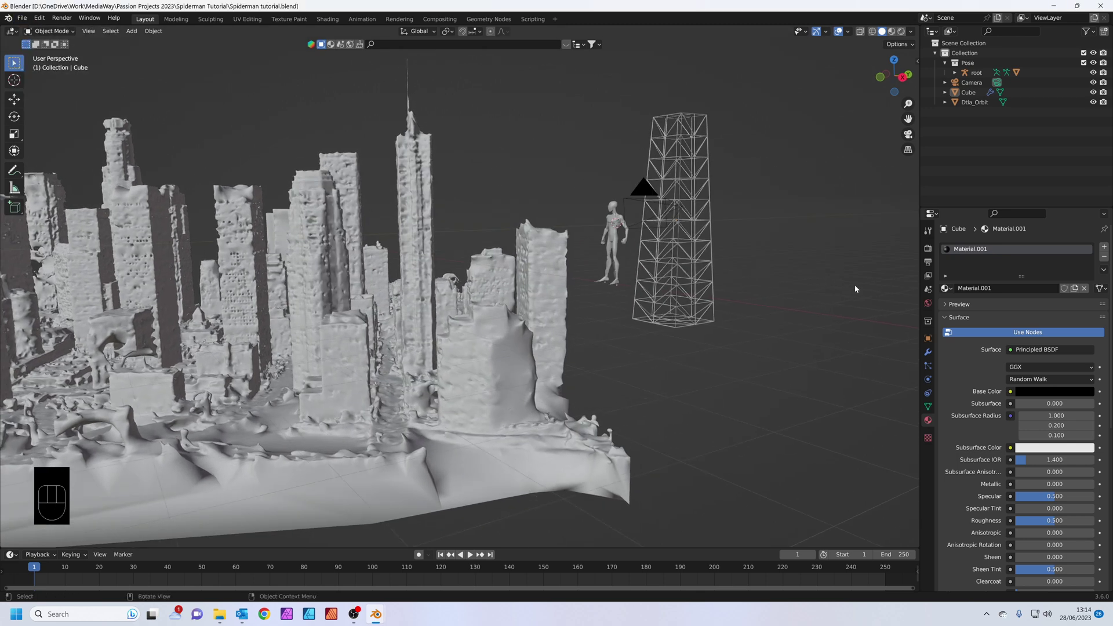
Assign a Sky Texture to the world background color and show the scene in rendered shading
left_click(929, 304)
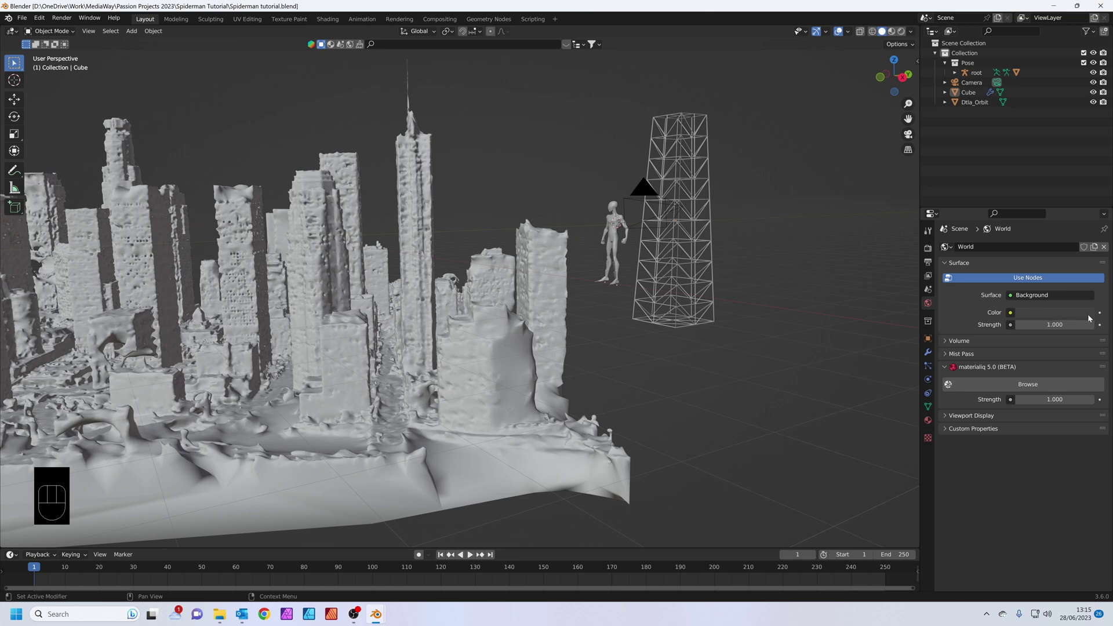
left_click(1011, 313)
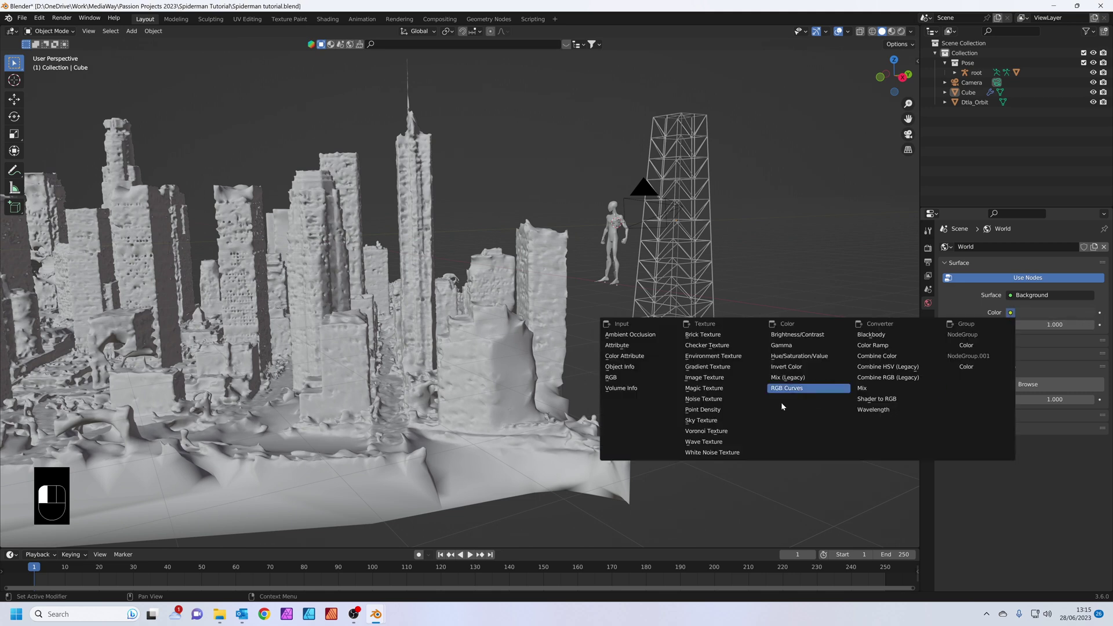
left_click(724, 421)
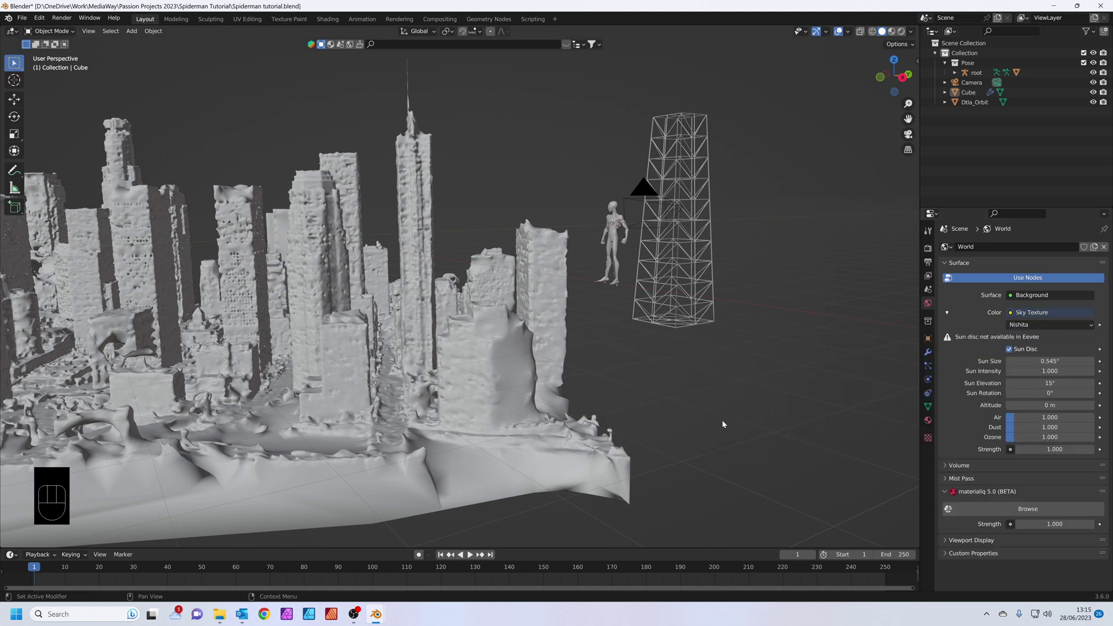
left_click(903, 31)
middle_click_drag(870, 371, 821, 378)
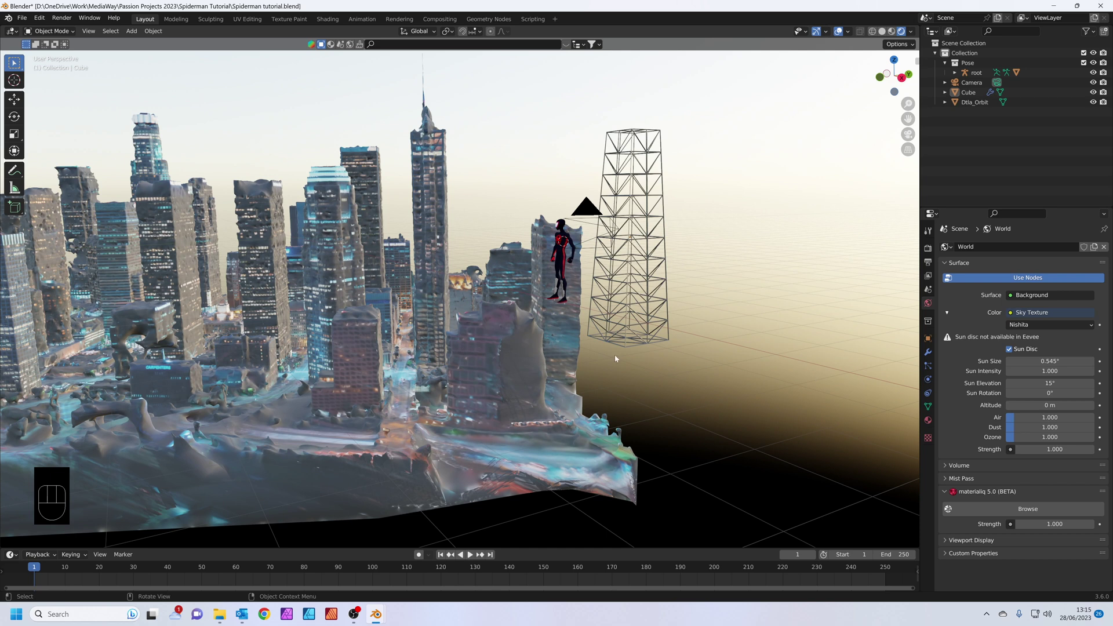
Set the sky's sun elevation to 11.7°, air to 2.461 and ozone to 9.766
left_click_drag(1050, 383, 1065, 420)
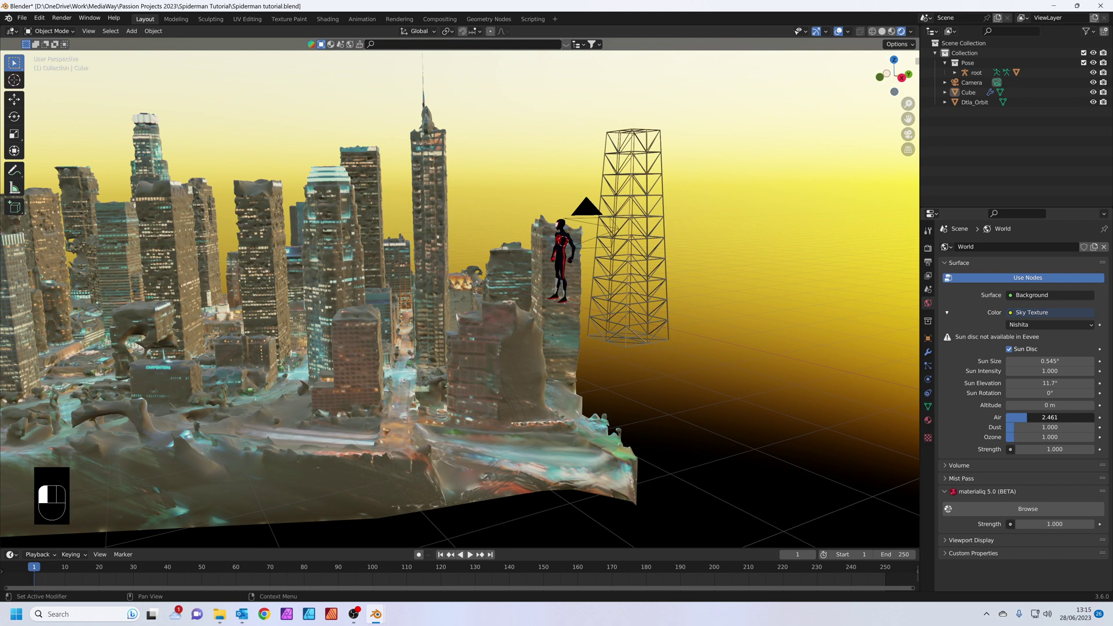
left_click_drag(1021, 422, 1021, 422)
left_click_drag(1036, 437, 1091, 436)
mouse_move(760, 303)
middle_mouse_down()
mouse_move(751, 296)
mouse_move(754, 304)
middle_mouse_up()
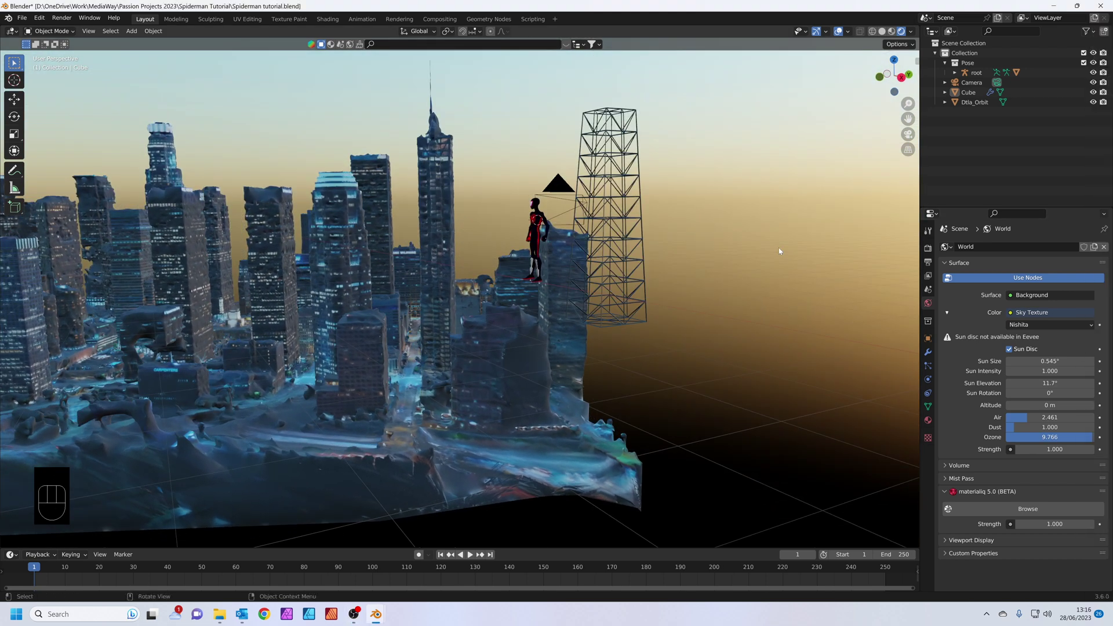
Switch to the camera view and rotate the Spider-Man rig about the Z axis until he faces the camera
key("KP_0")
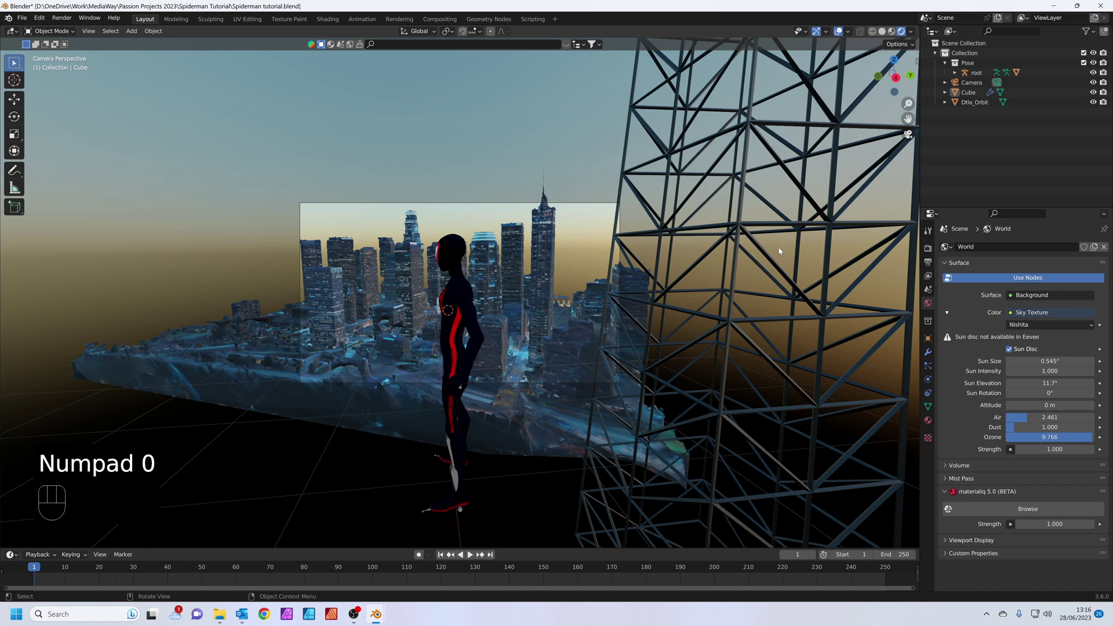
left_click(460, 484)
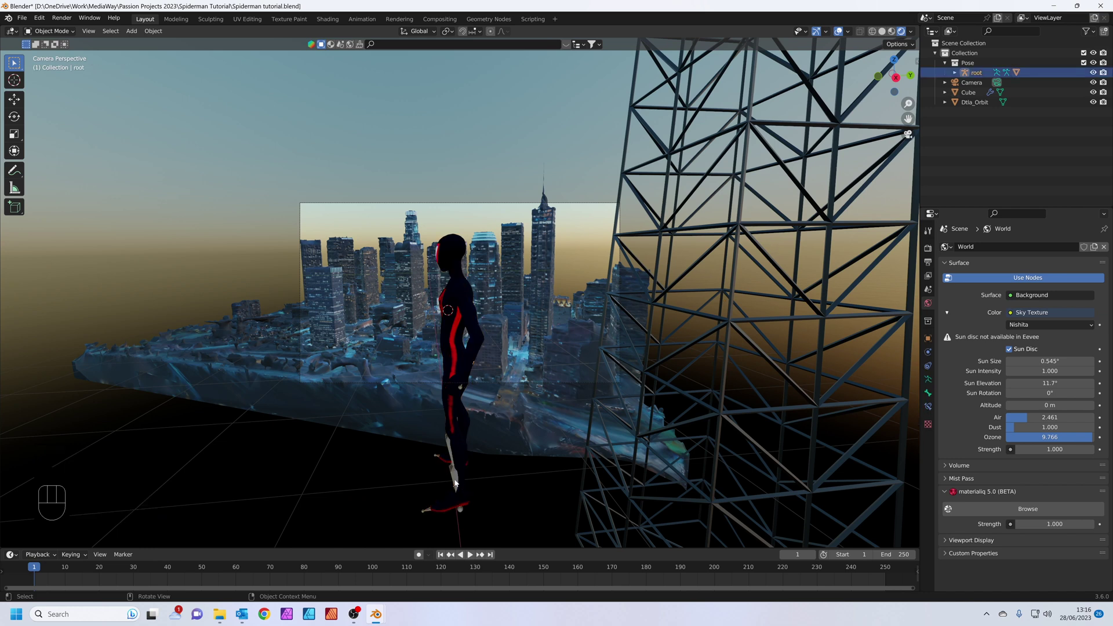
key("r")
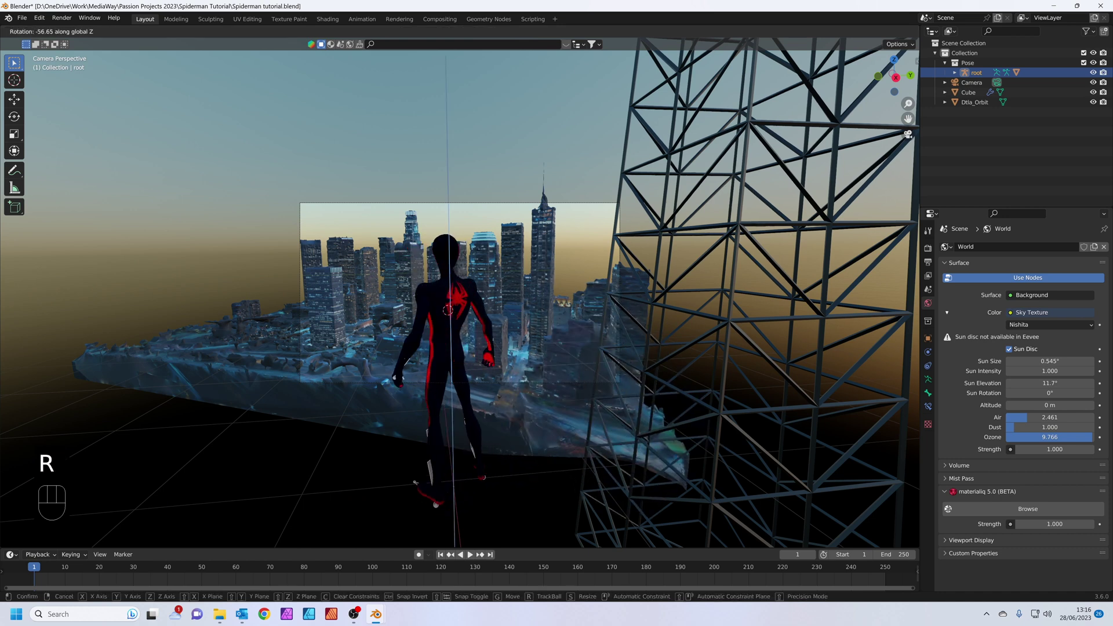
key("z")
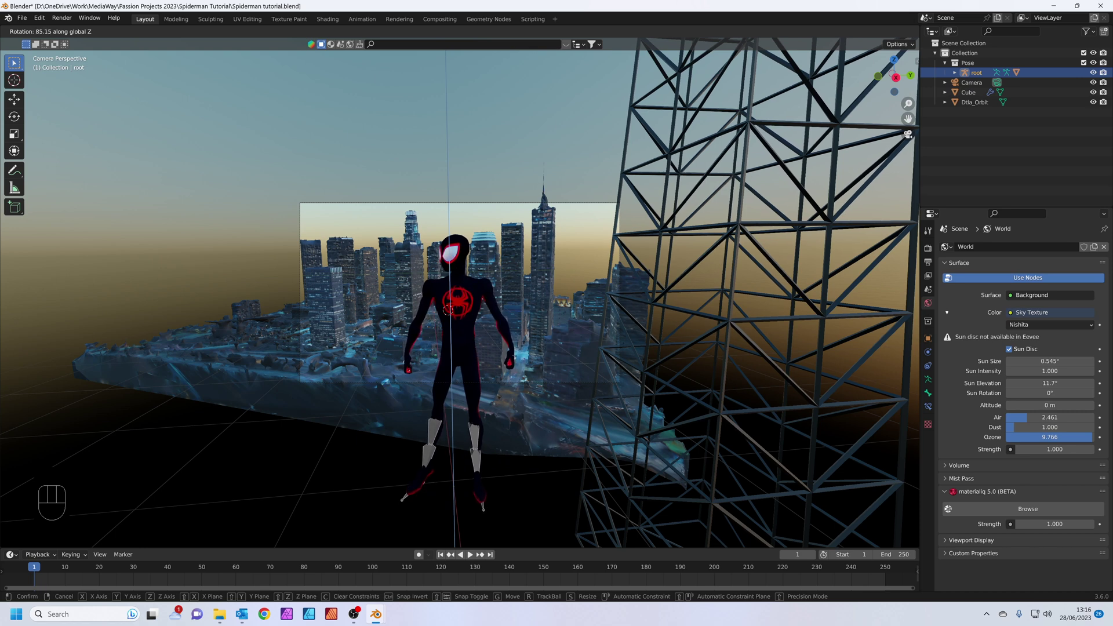
left_click(469, 327)
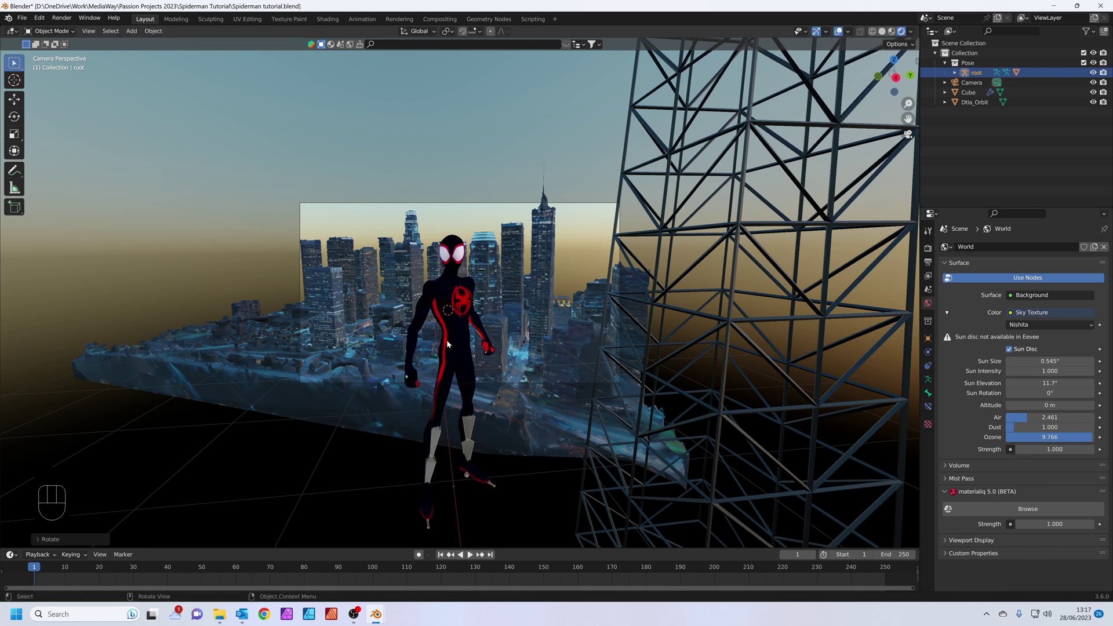
Move the lattice tower about -0.47 m along the Y axis, closer to Spider-Man
left_click(671, 314)
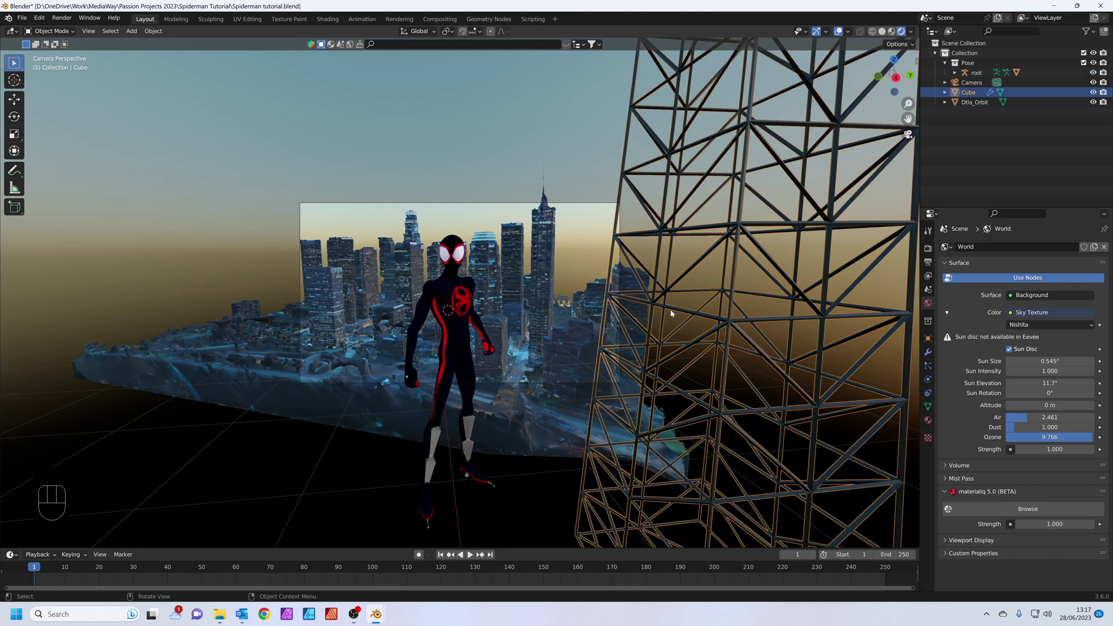
key("g")
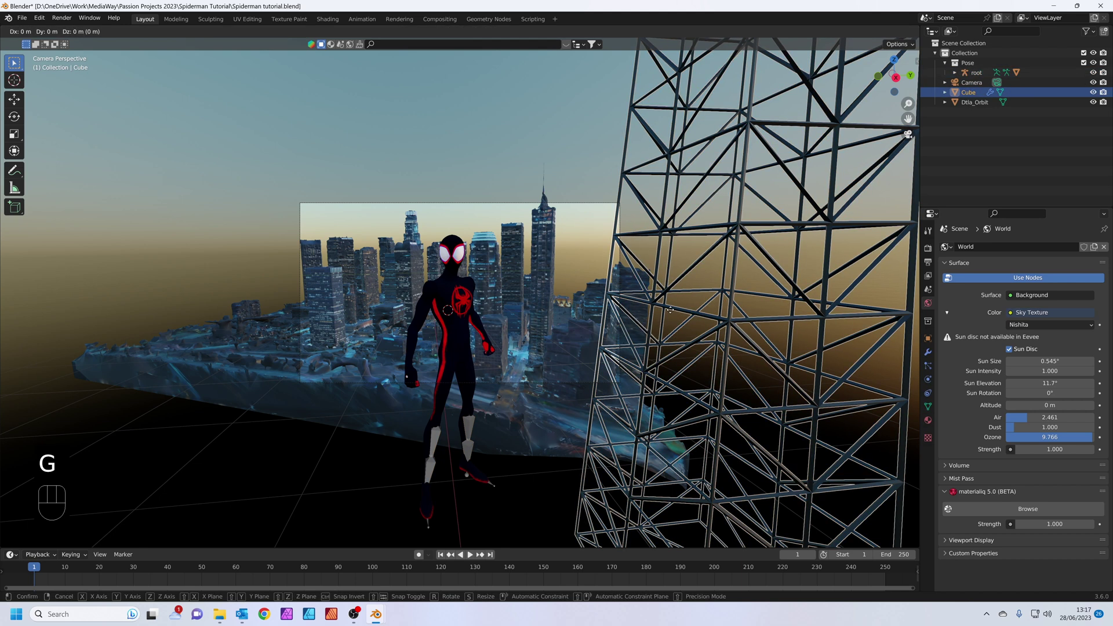
key("y")
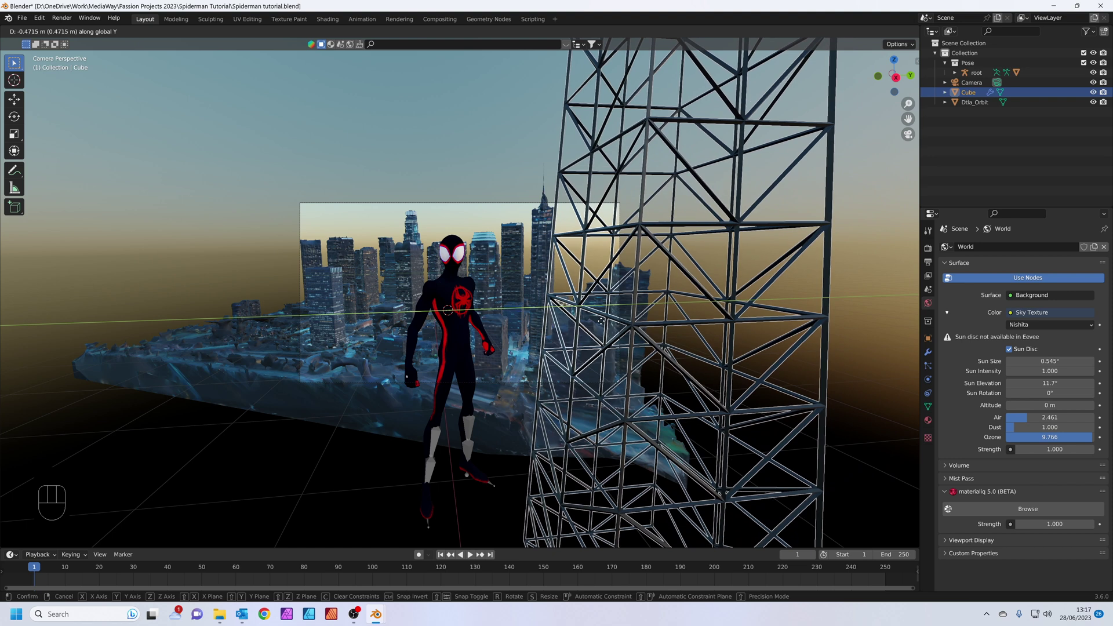
left_click(603, 322)
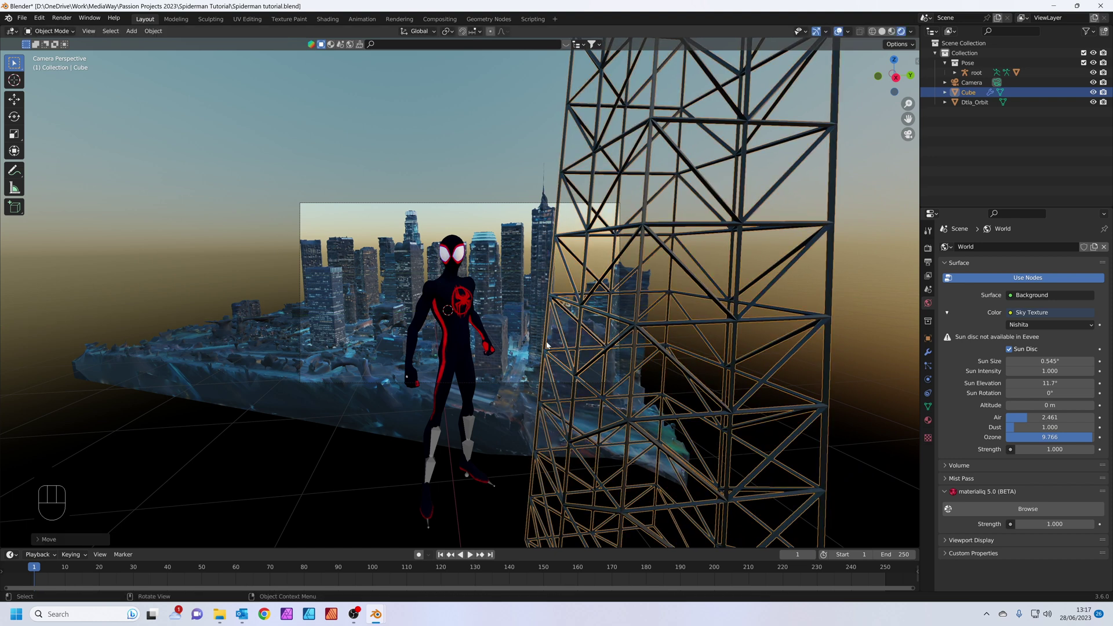
Reframe the camera by setting its Z location to about 1.2026 m and its X rotation to about 89.47°
left_click(967, 83)
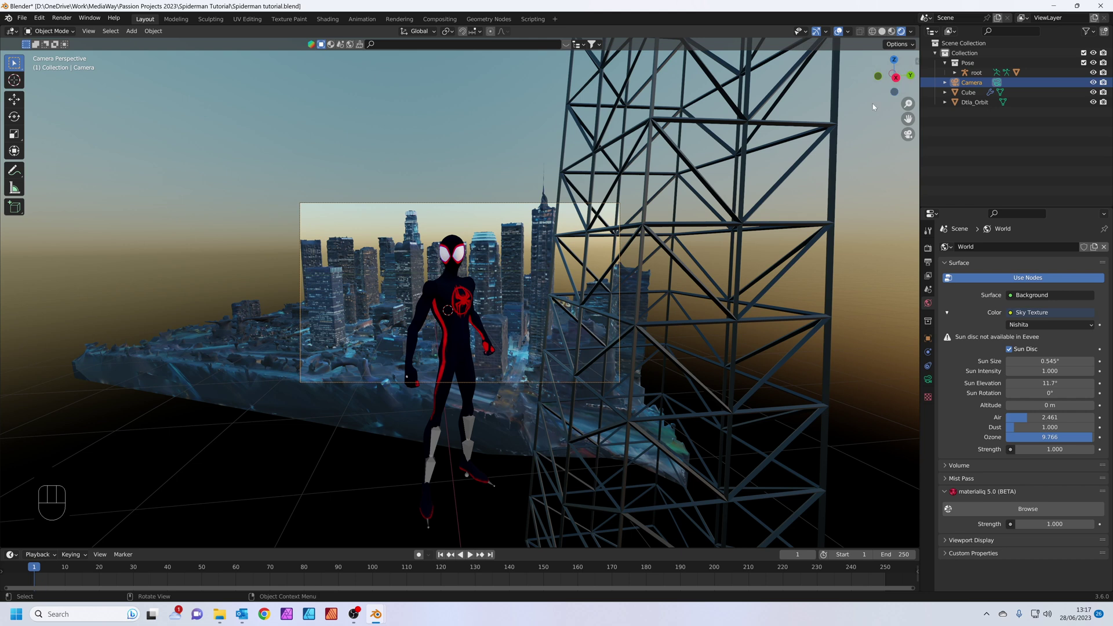
key("n")
left_click(913, 62)
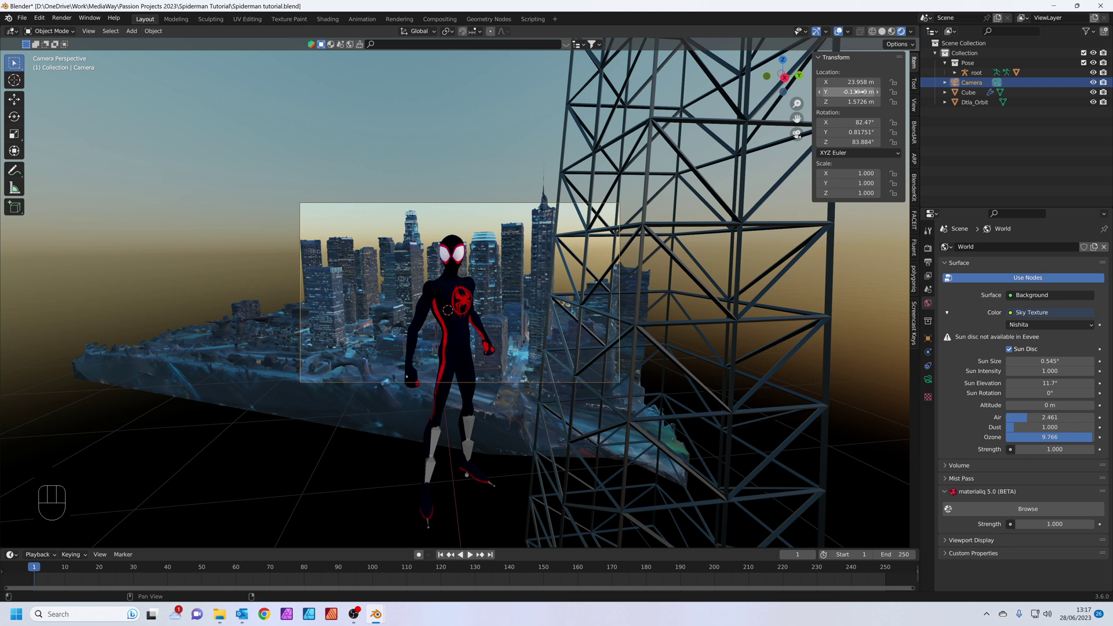
left_click_drag(851, 102, 807, 101)
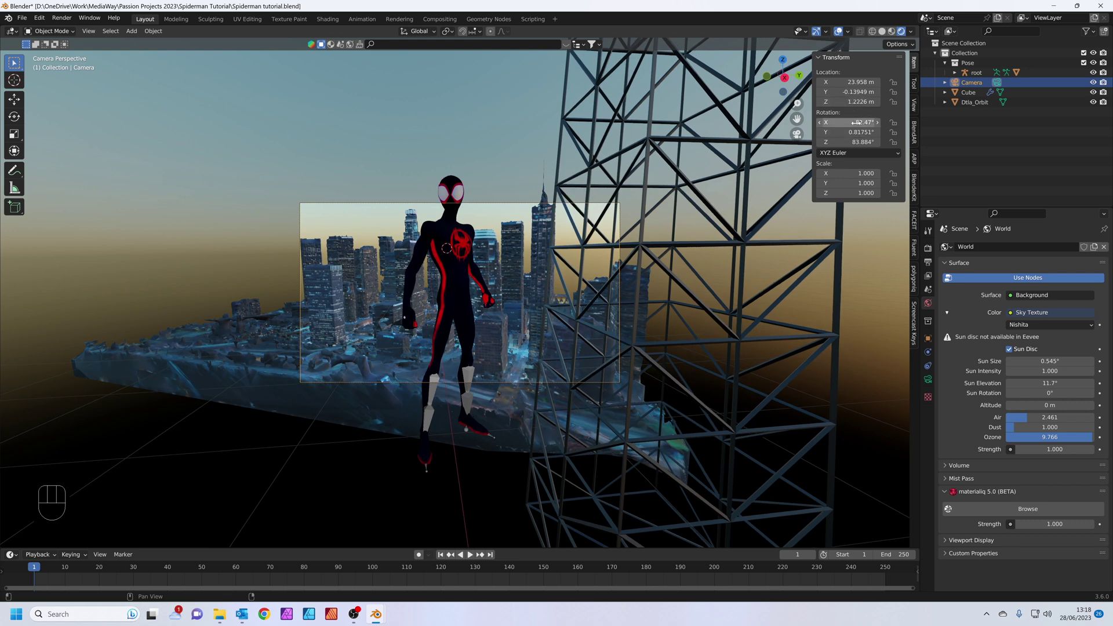
left_click_drag(852, 102, 876, 121)
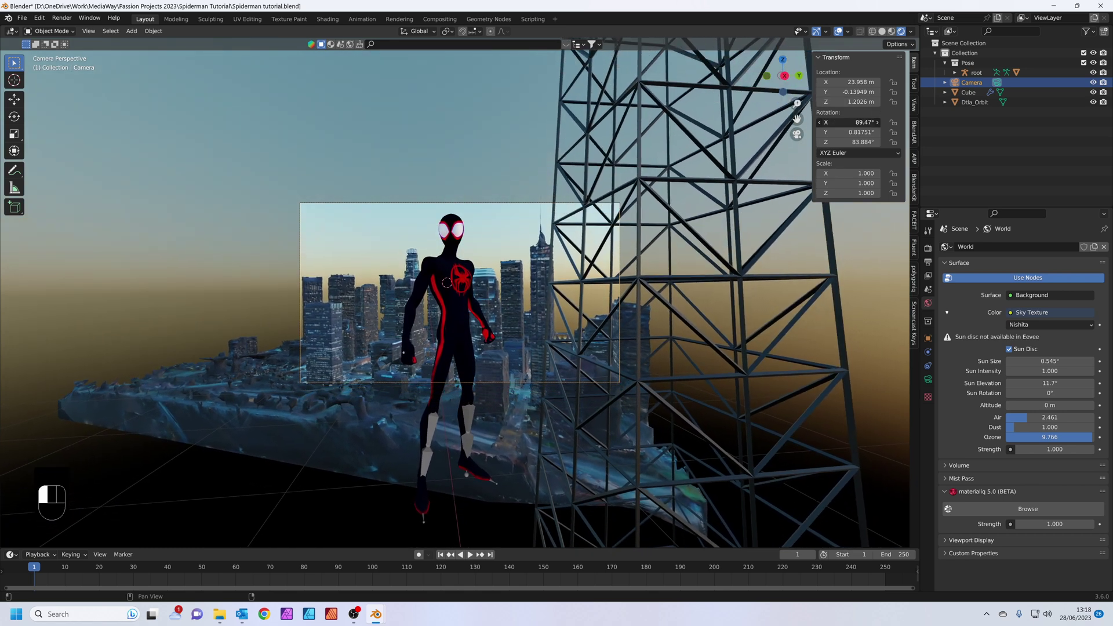
left_click_drag(875, 122, 875, 122)
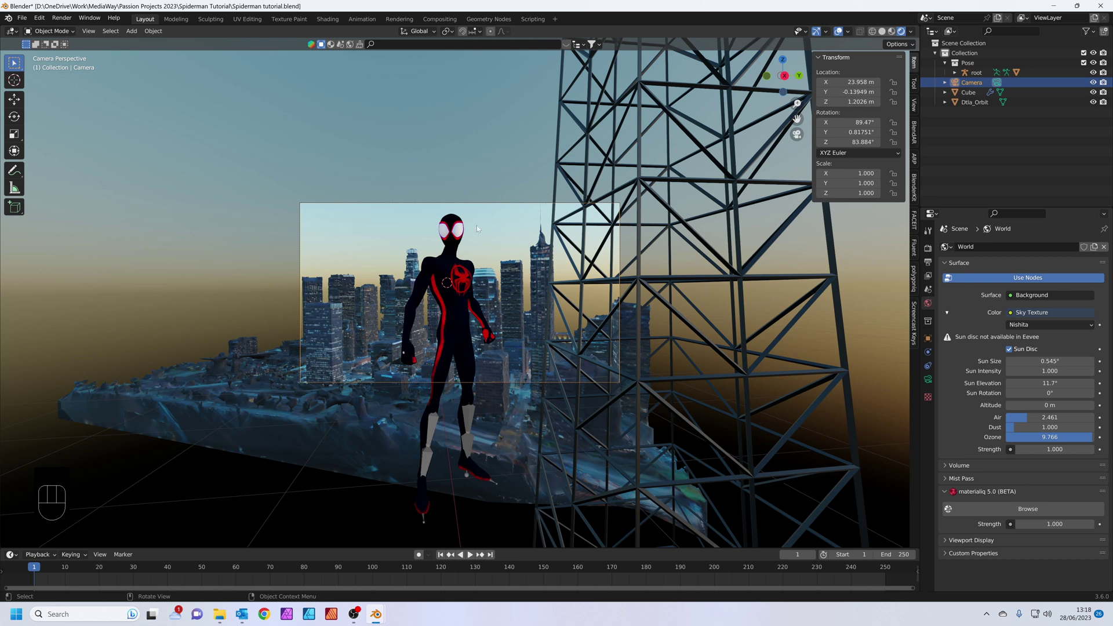
Put the Spider-Man root rig into Pose Mode and set its bones to display in front of the mesh
left_click(456, 237)
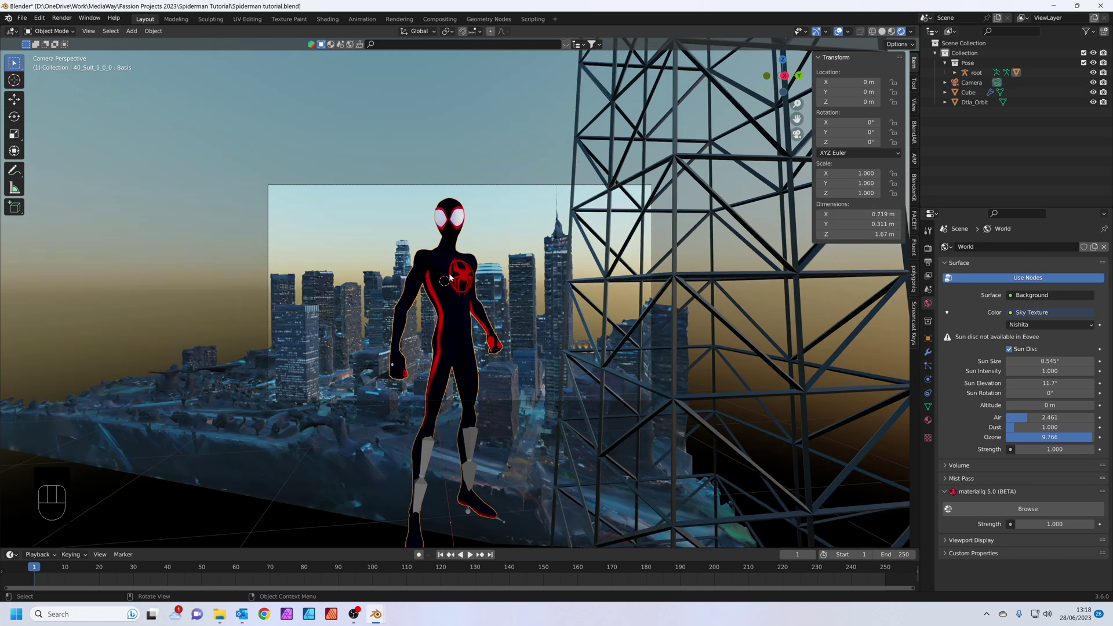
left_click(470, 422)
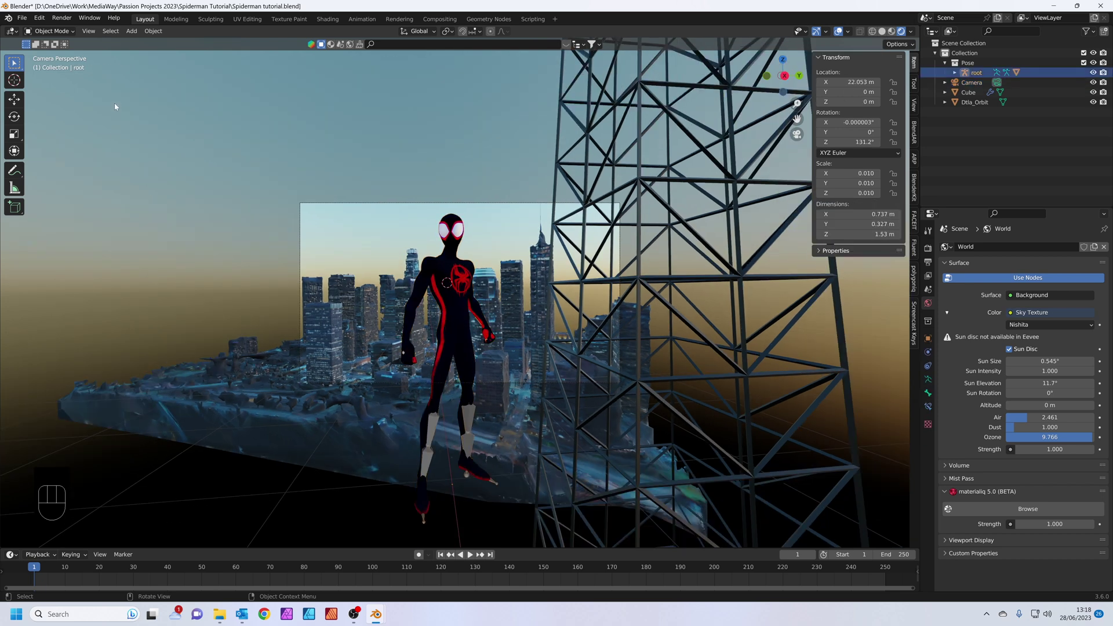
left_click(50, 30)
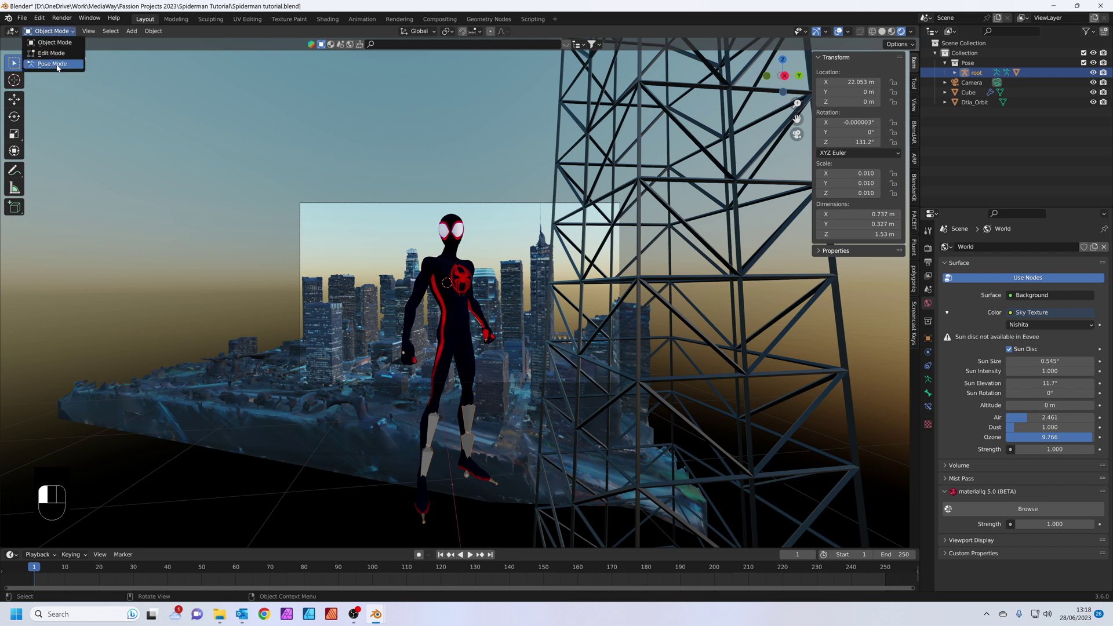
left_click(58, 64)
left_click(928, 379)
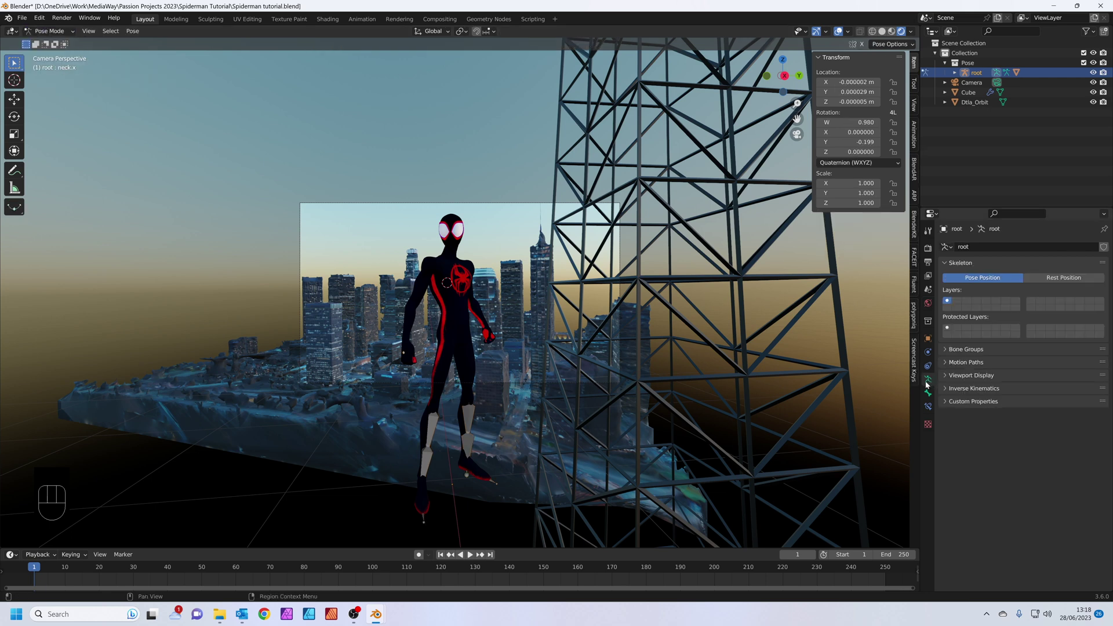
left_click(951, 376)
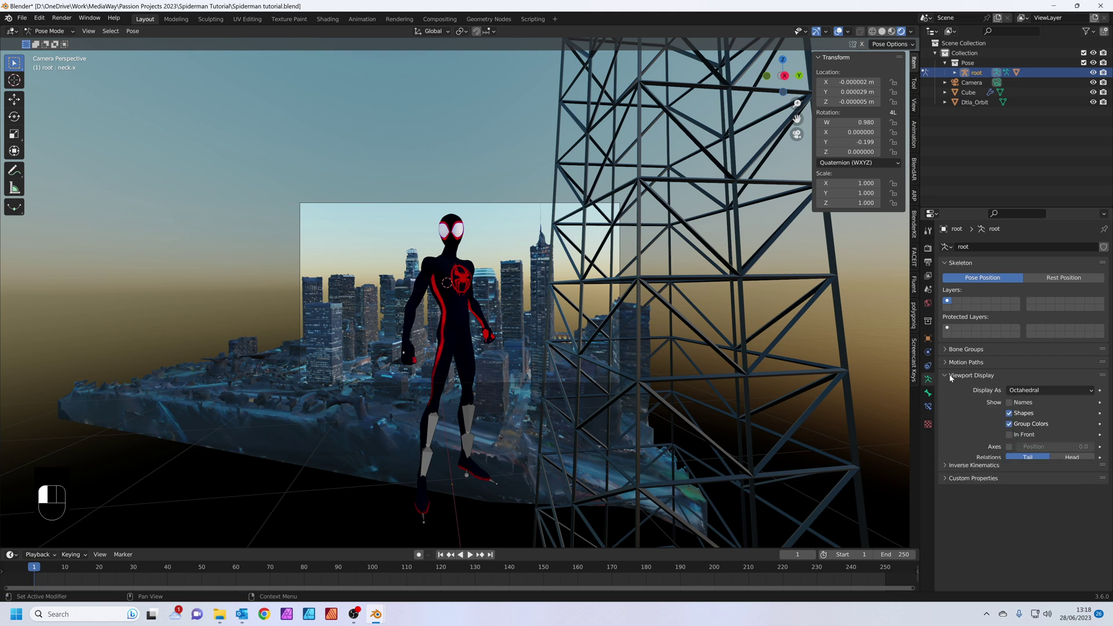
left_click(1009, 435)
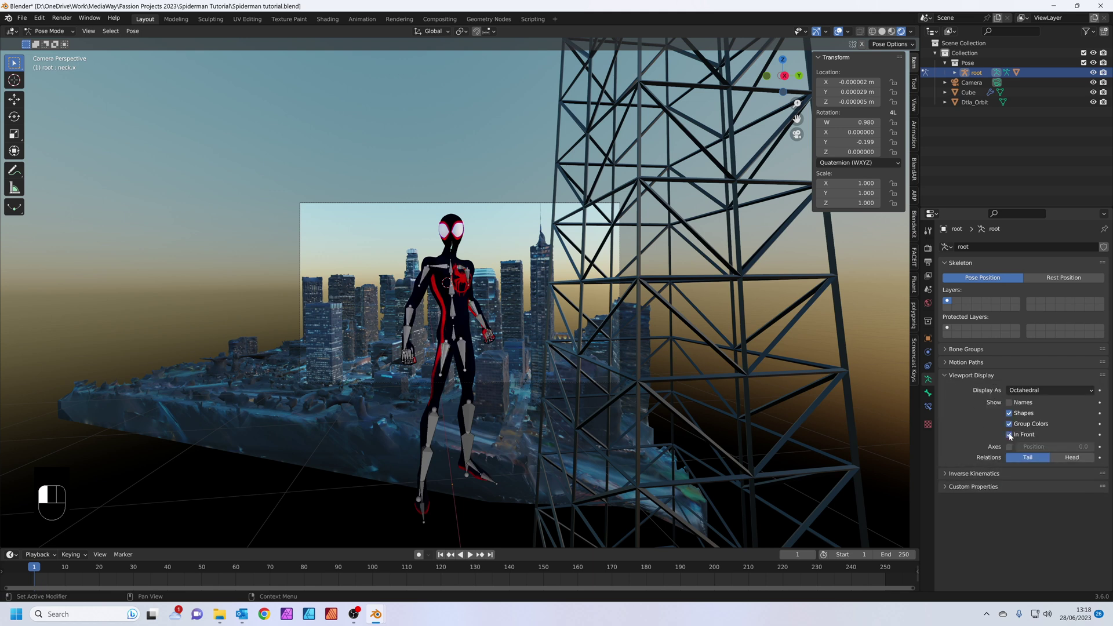
Rotate the neck bone freely with trackball rotation so Spider-Man's head turns to look sideways over the city
scroll(432, 268, "up", 8)
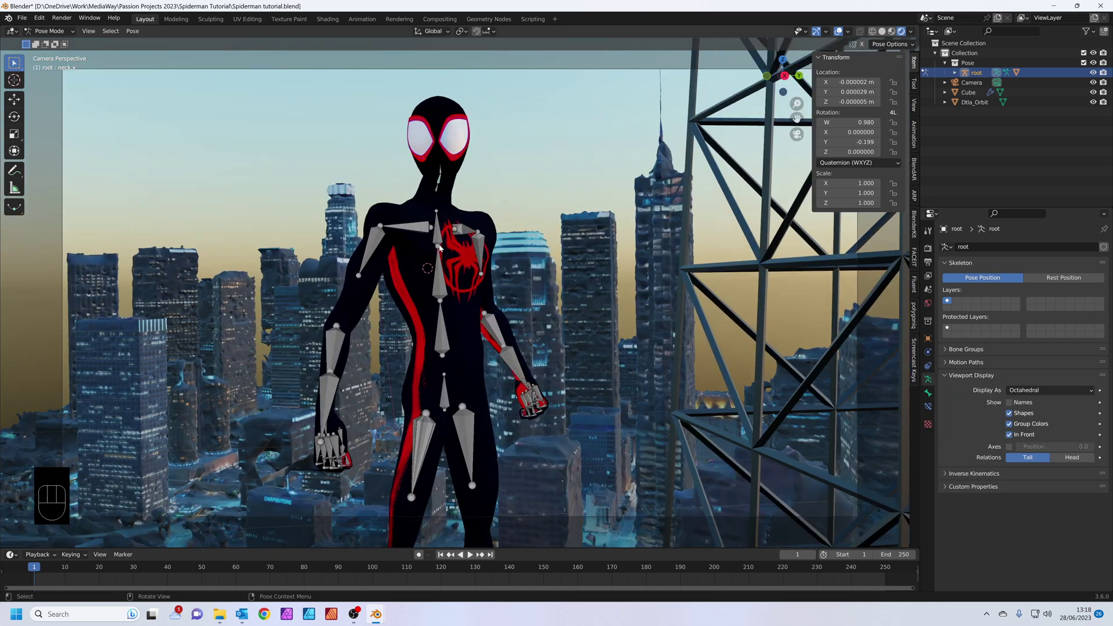
middle_click_drag(465, 190, 537, 374, "shift")
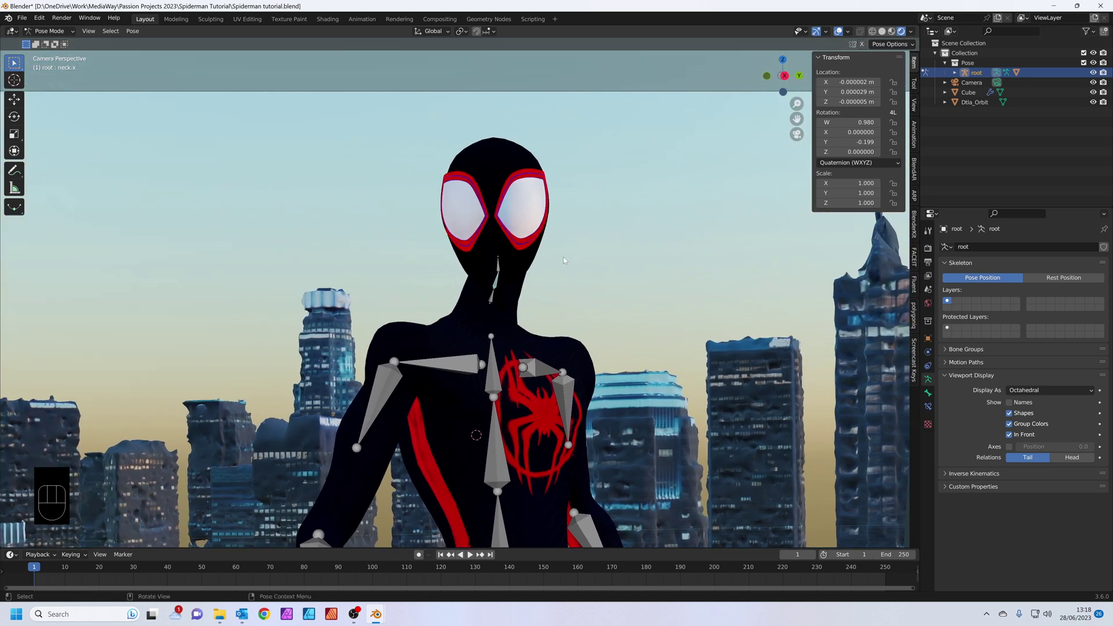
left_click(497, 282)
key("r")
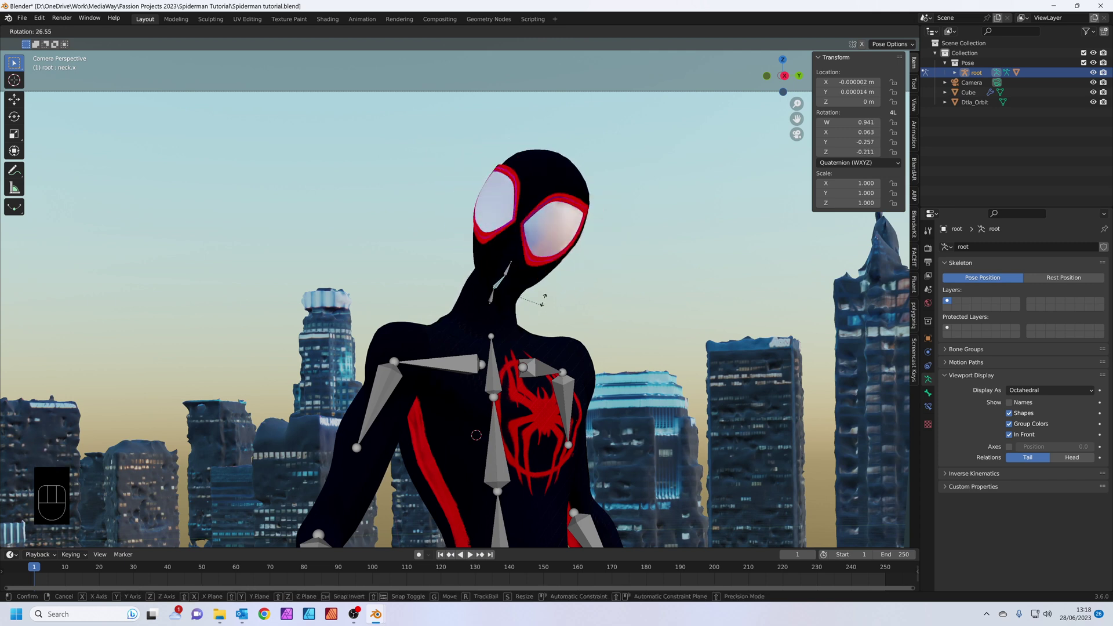
key("r")
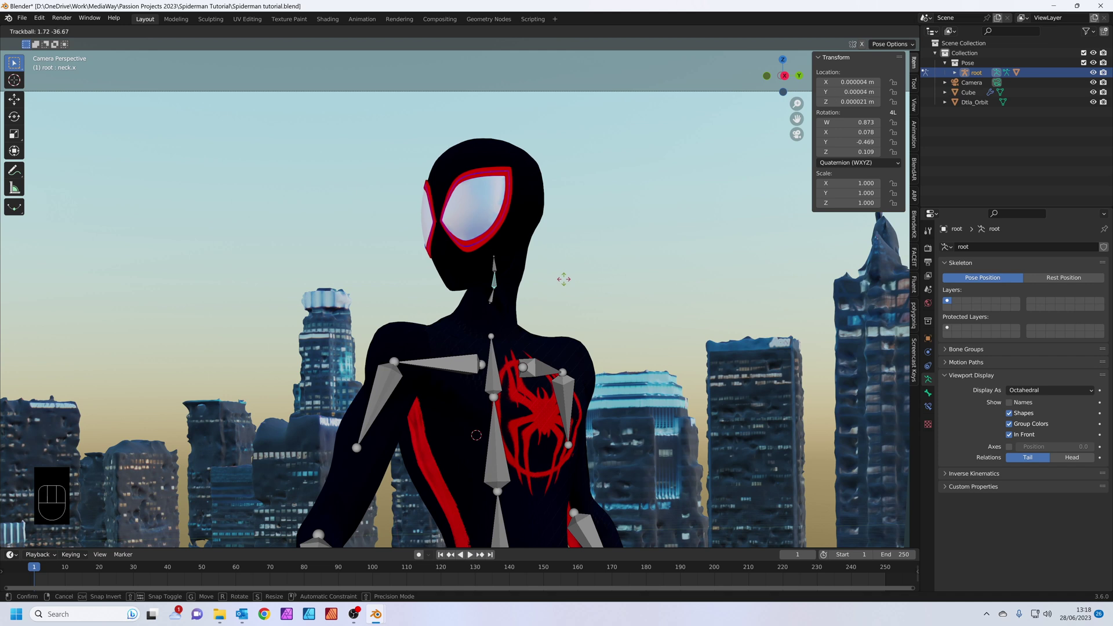
left_click(563, 279)
In Object Mode, rotate the city model about Z to about -56.8° and move it along Y to about 4.97 m
scroll(248, 447, "down", 5)
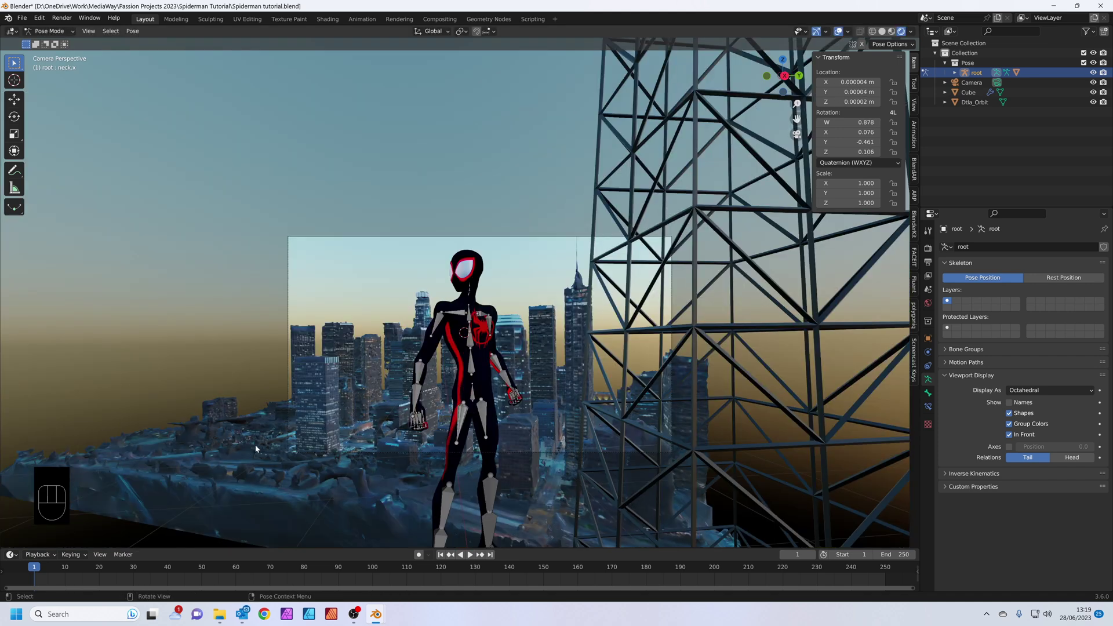
left_click(57, 32)
left_click(52, 43)
left_click(348, 415)
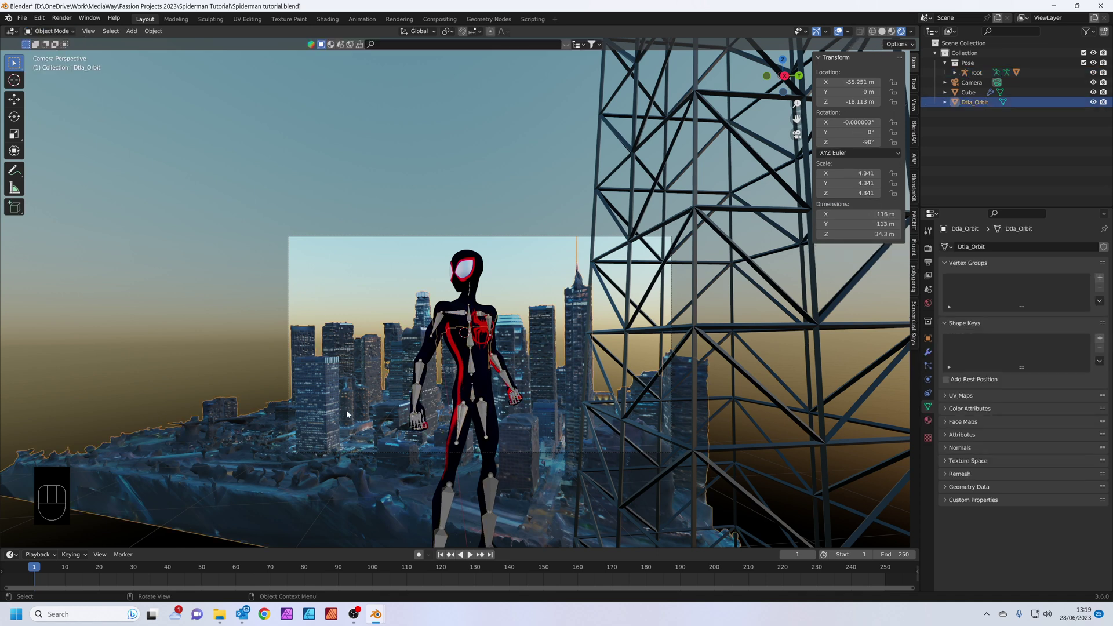
key("r")
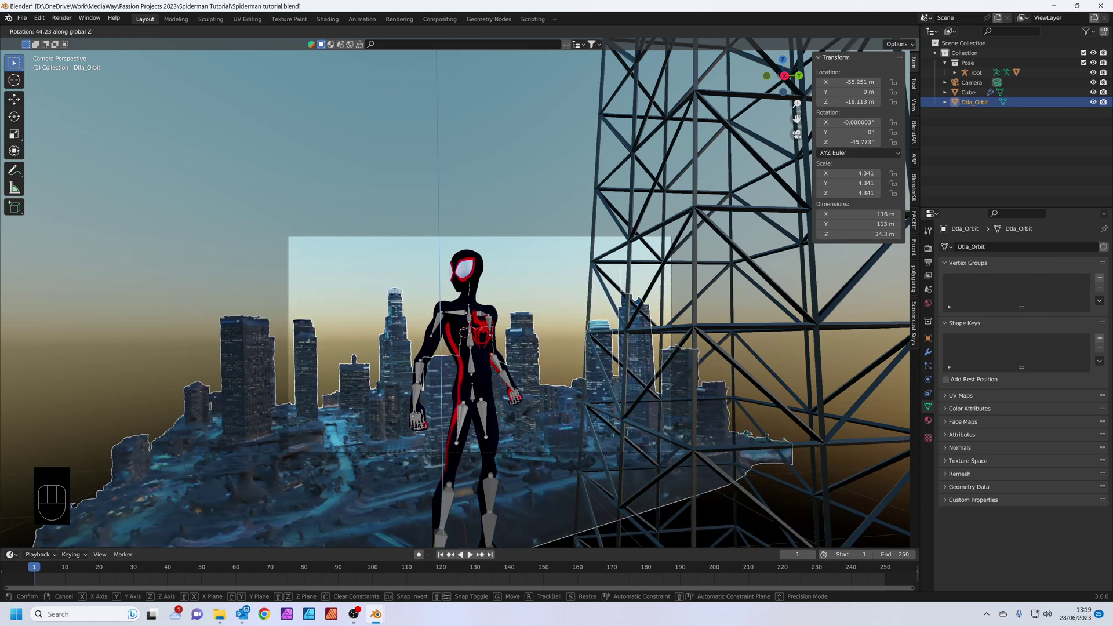
left_click(376, 459)
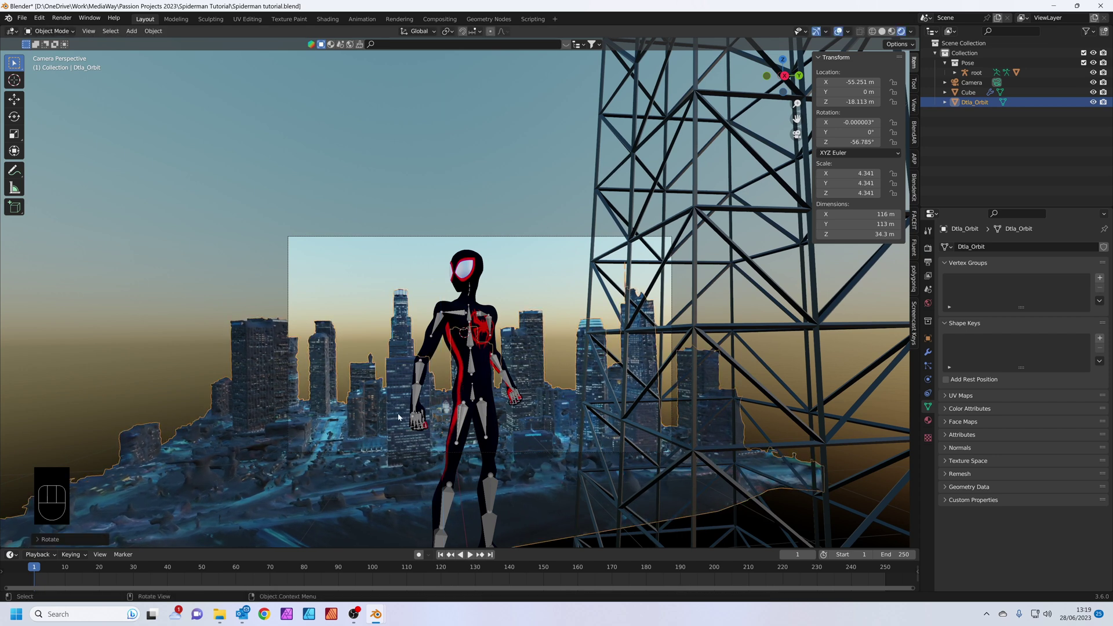
key("g")
key("y")
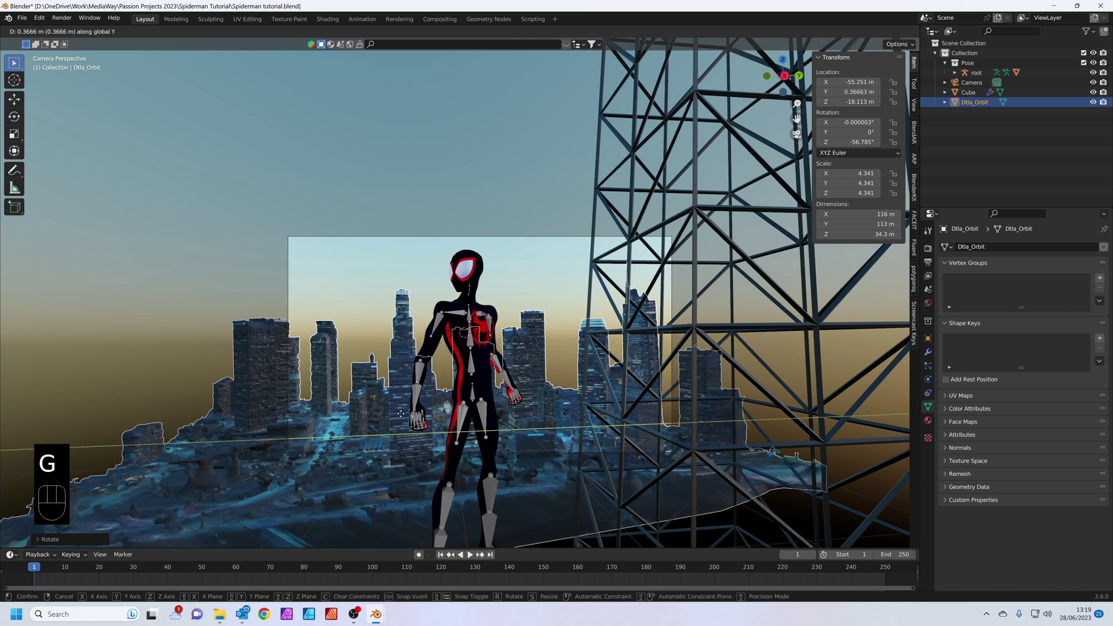
left_click(401, 423)
Duplicate the city behind the original at about -145 m on X and rotate the copy about Z to about -152°
middle_click_drag(401, 423, 356, 386)
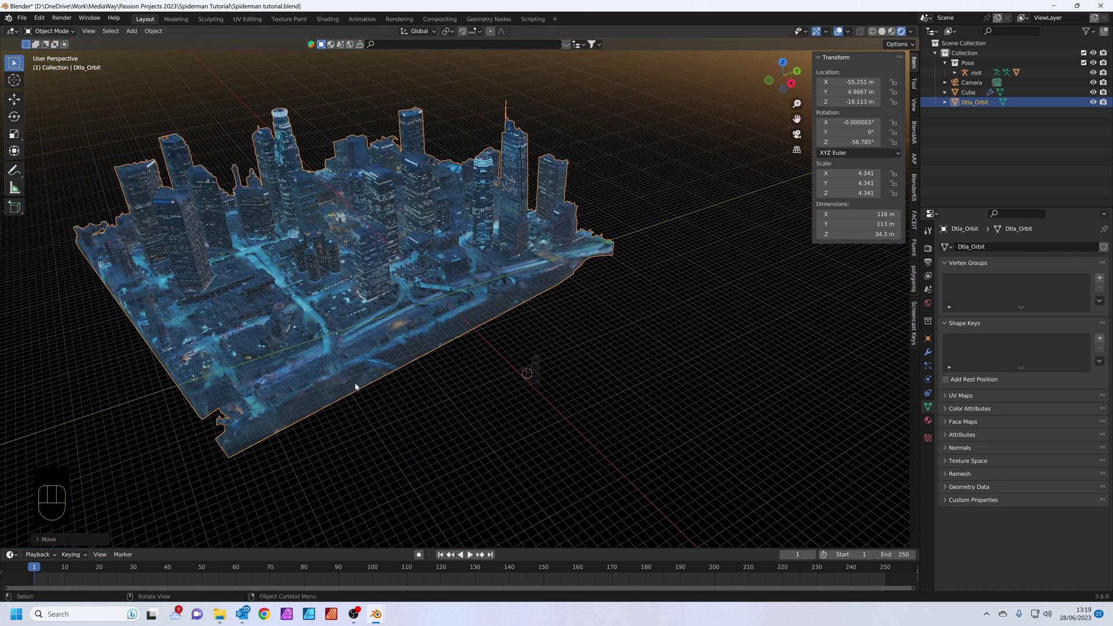
key("shift")
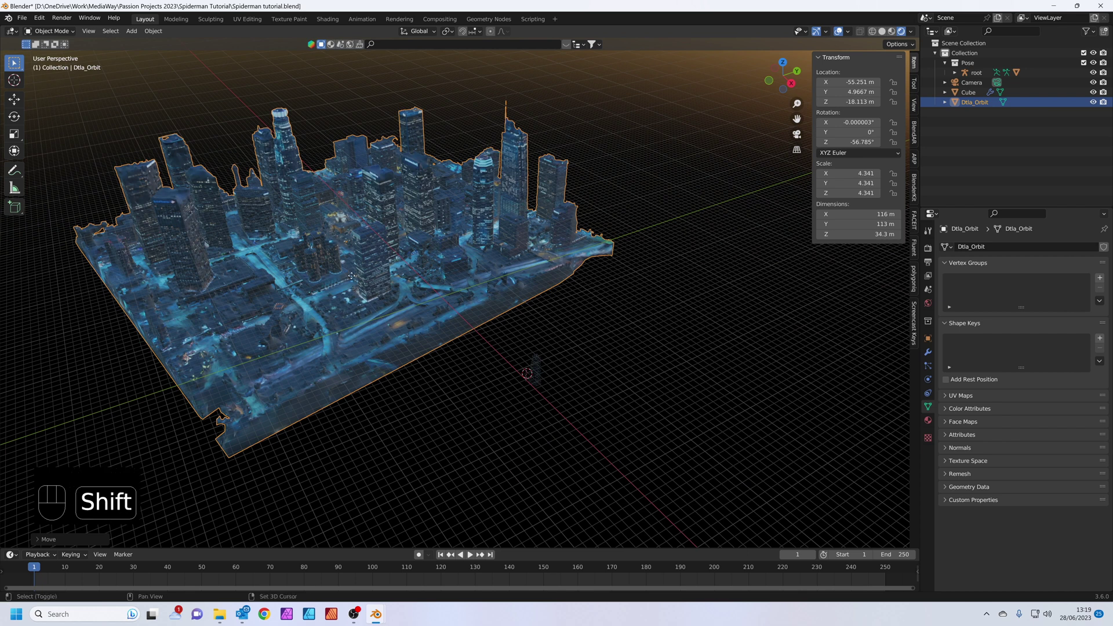
key("shift+d")
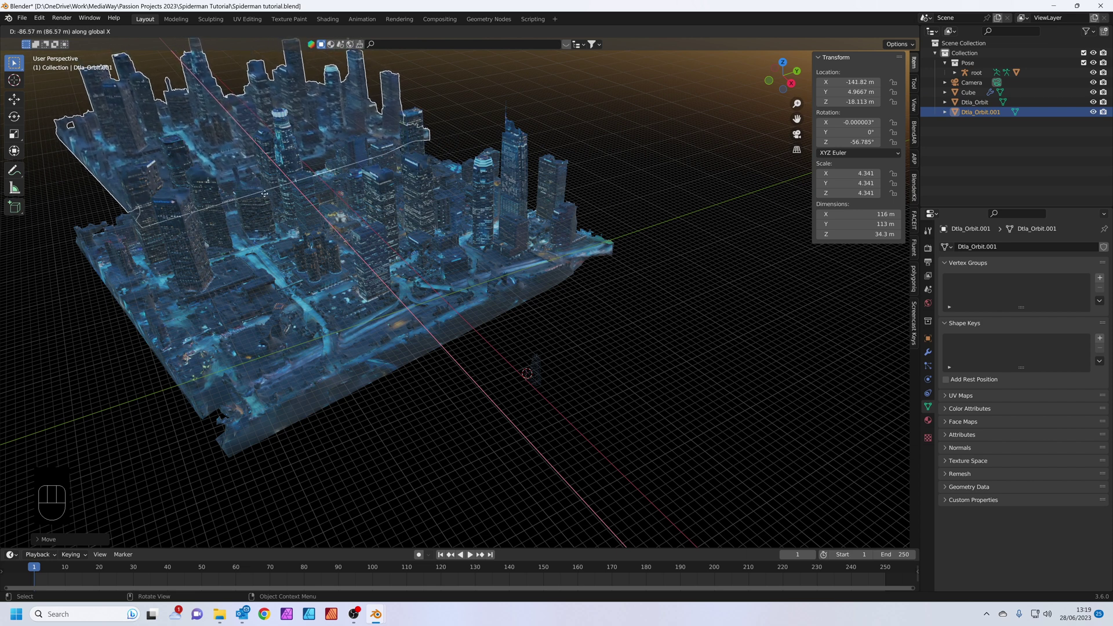
left_click(263, 194)
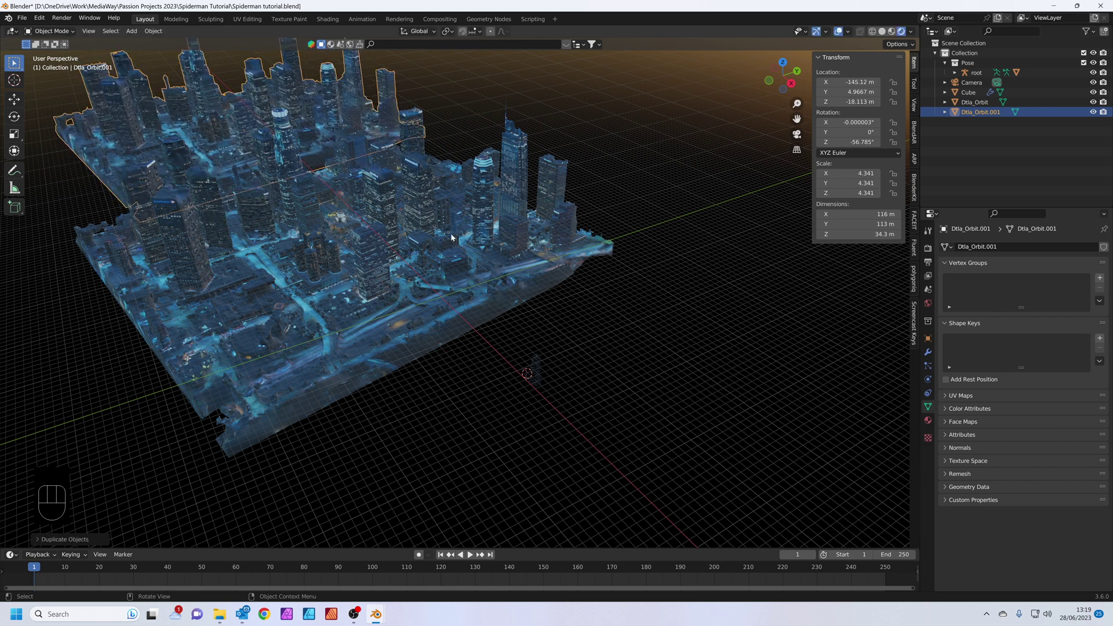
key("r")
key("z")
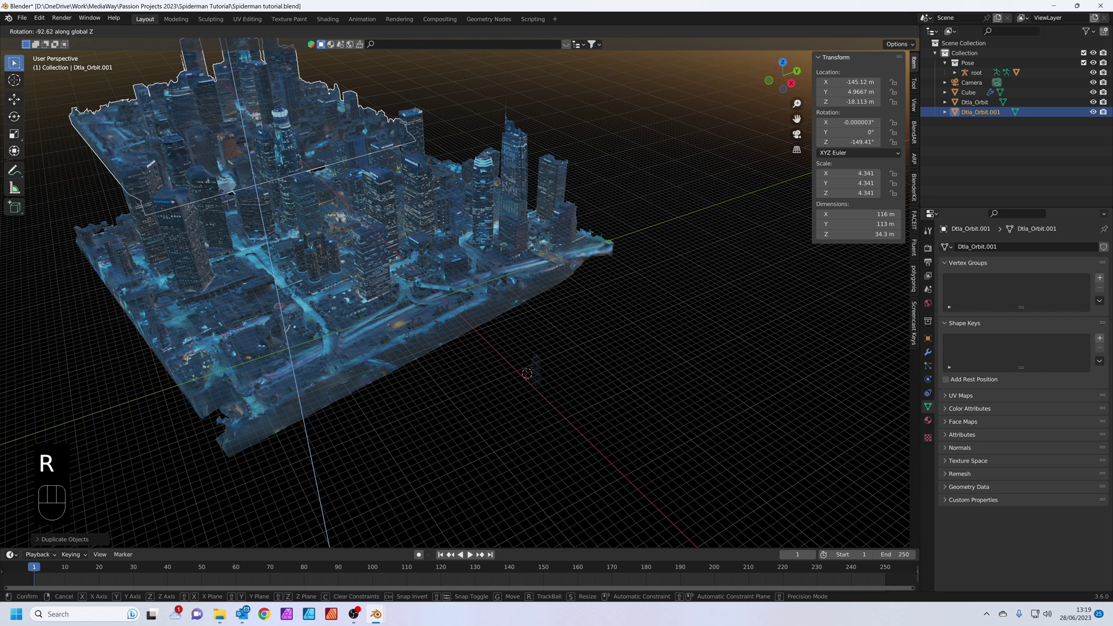
left_click(116, 358)
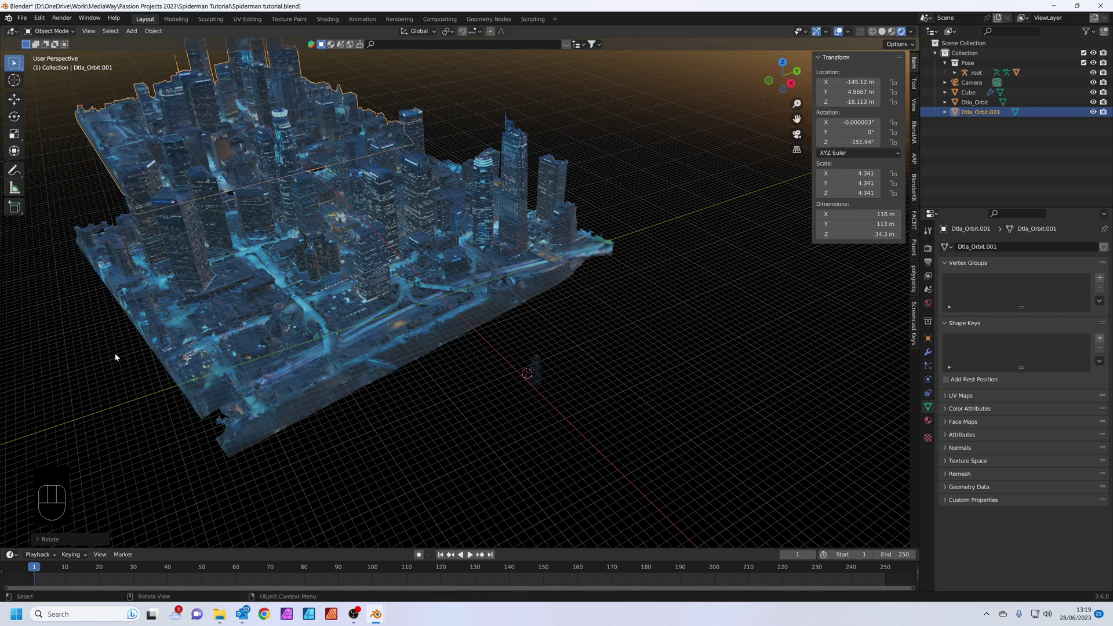
From the camera view, scale the duplicated background city up uniformly by about 1.48 so its skyline rises behind the first
key("KP_0")
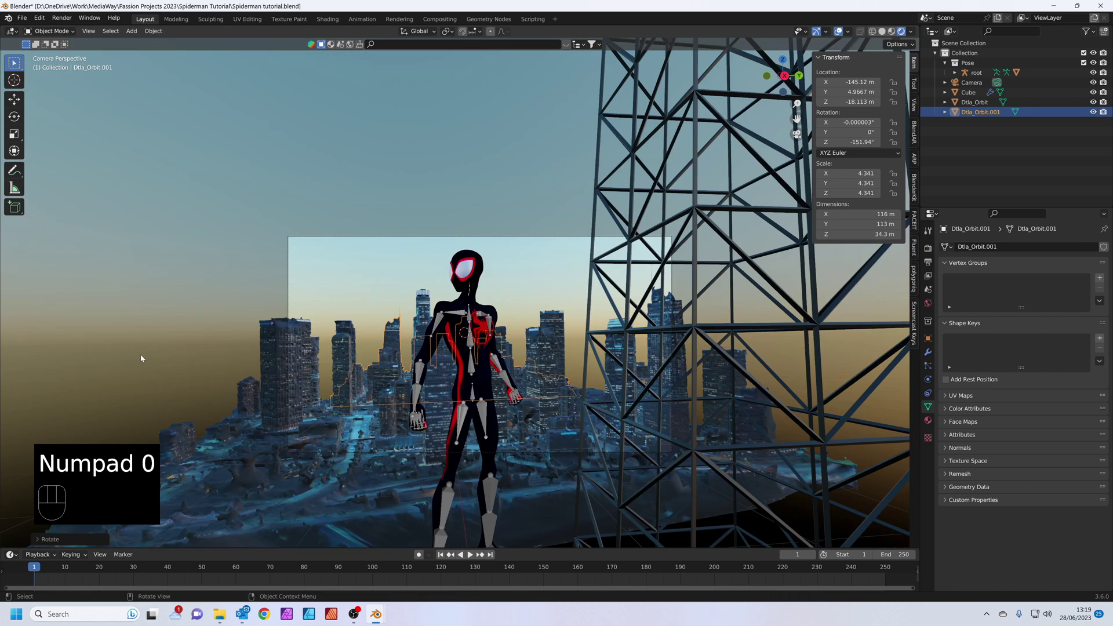
left_click(381, 290)
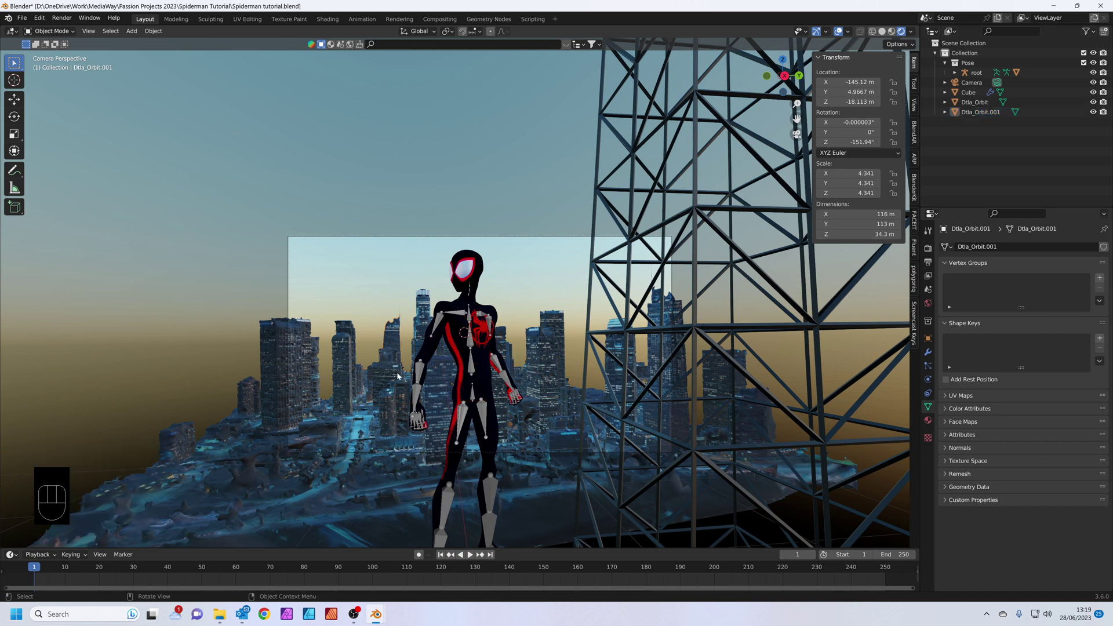
left_click(390, 350)
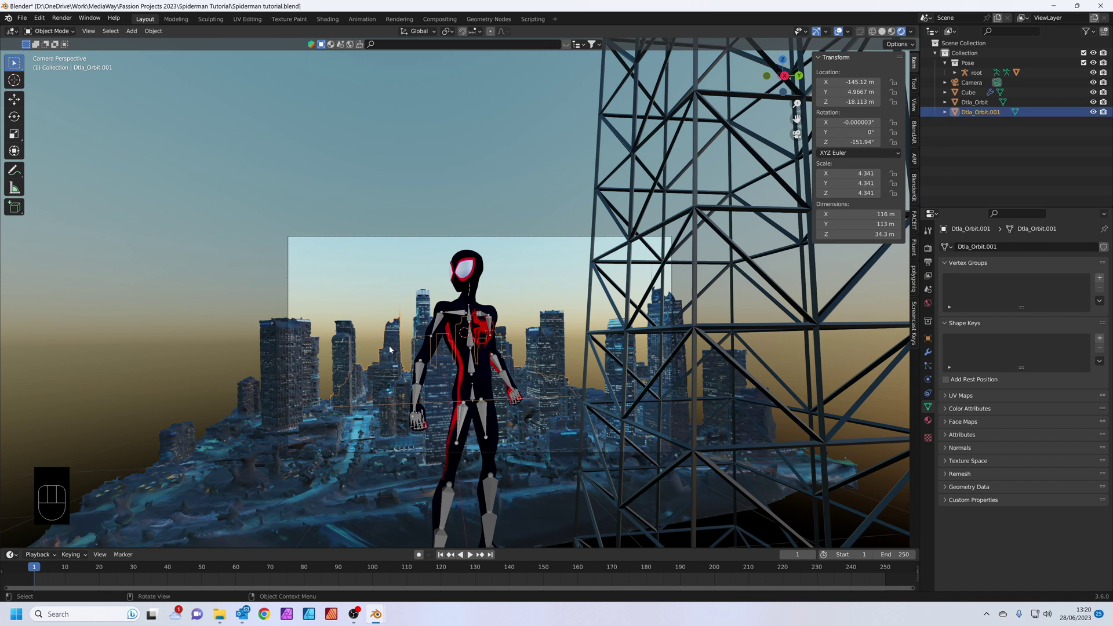
key("s")
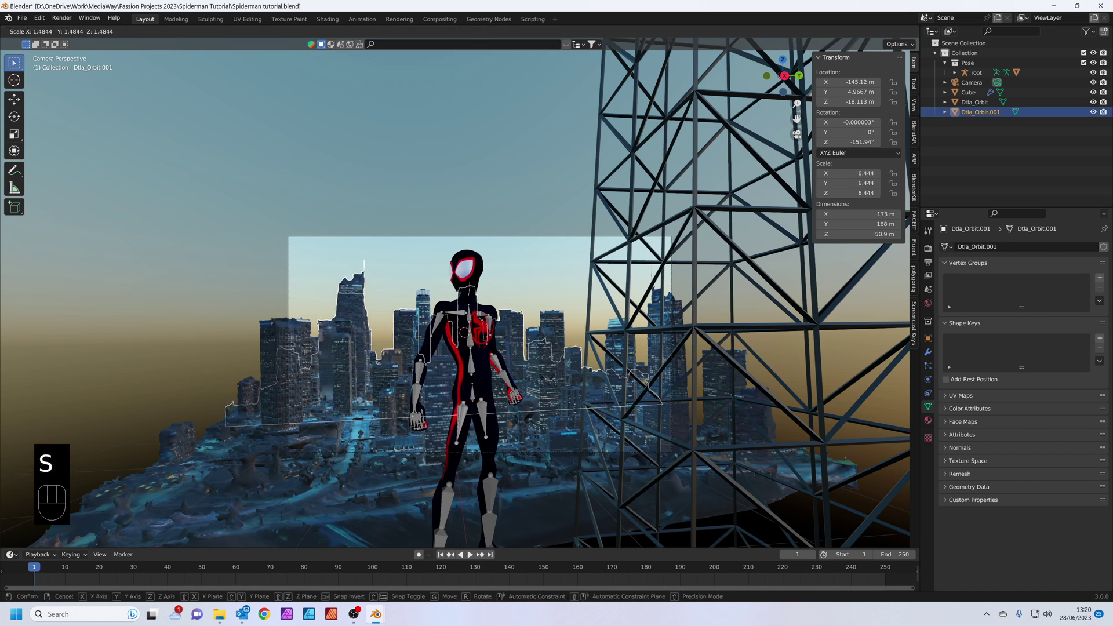
left_click(548, 381)
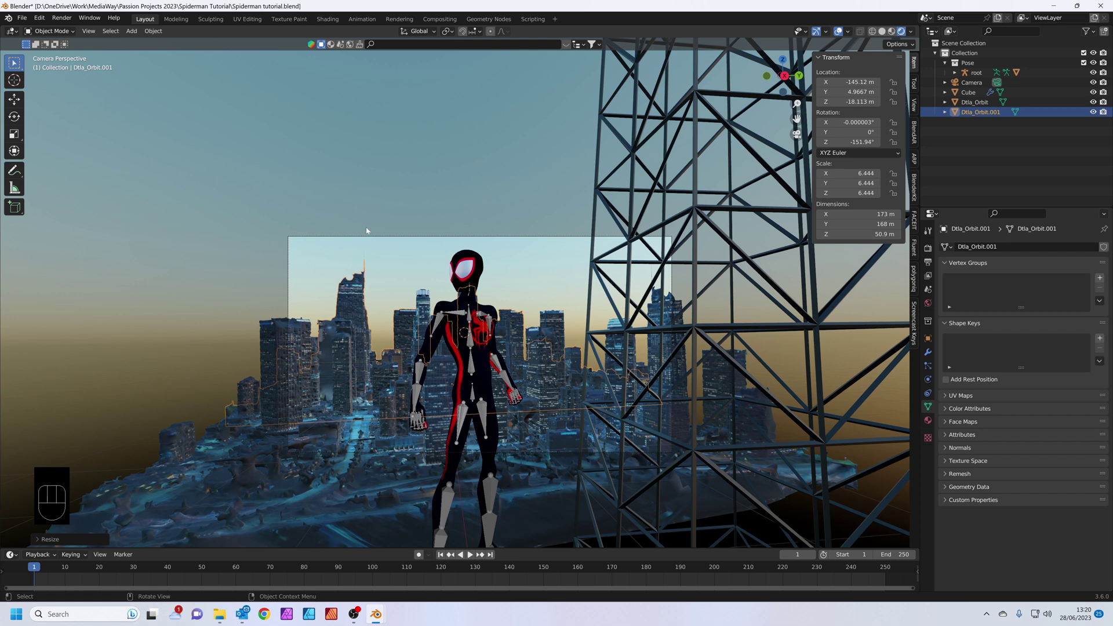
Select the front city model and bring up its material's image texture and Principled BSDF nodes for shading
left_click(377, 244)
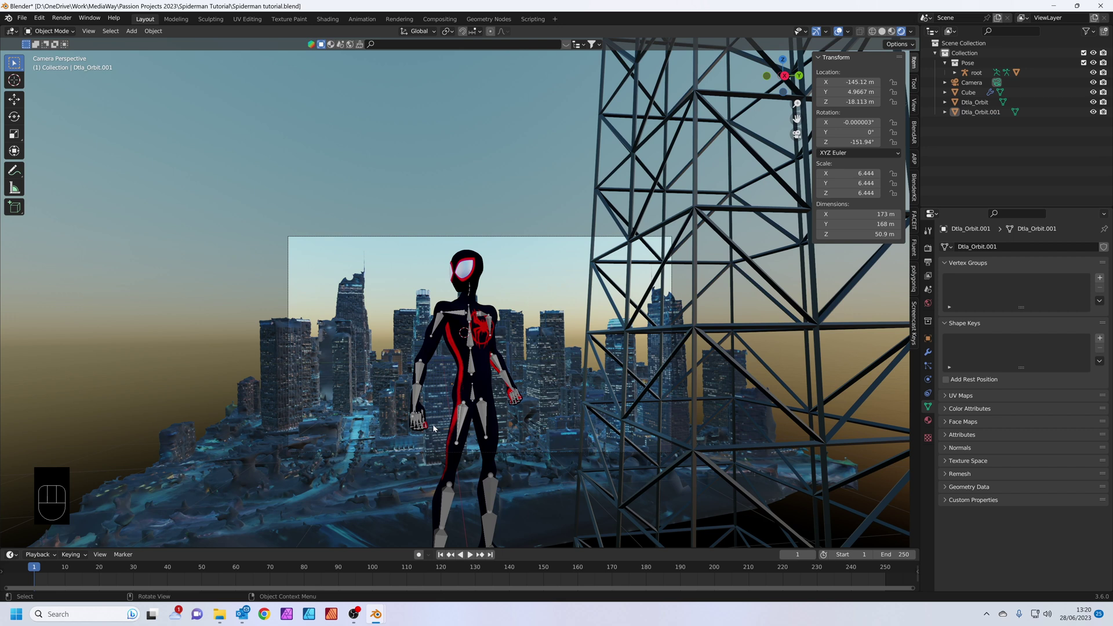
left_click(368, 375)
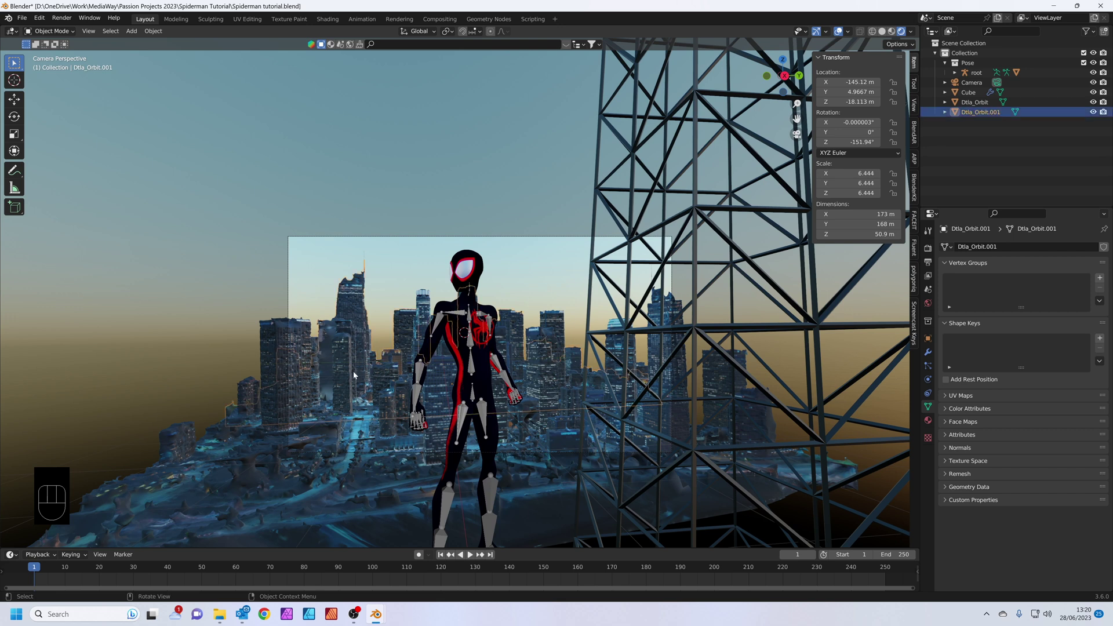
left_click(369, 471)
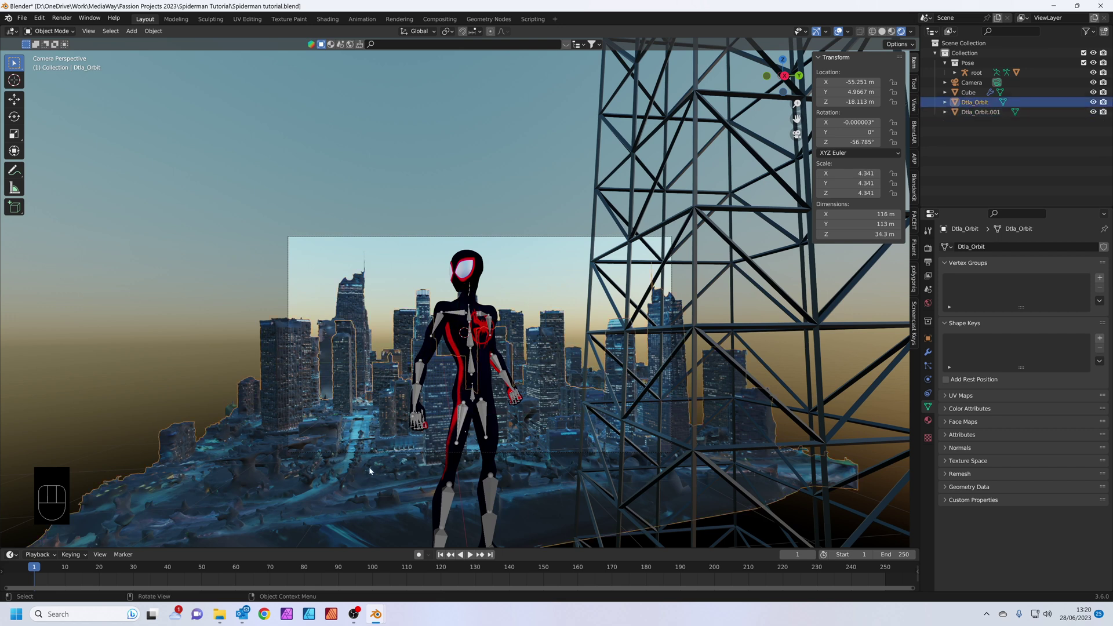
left_click(327, 19)
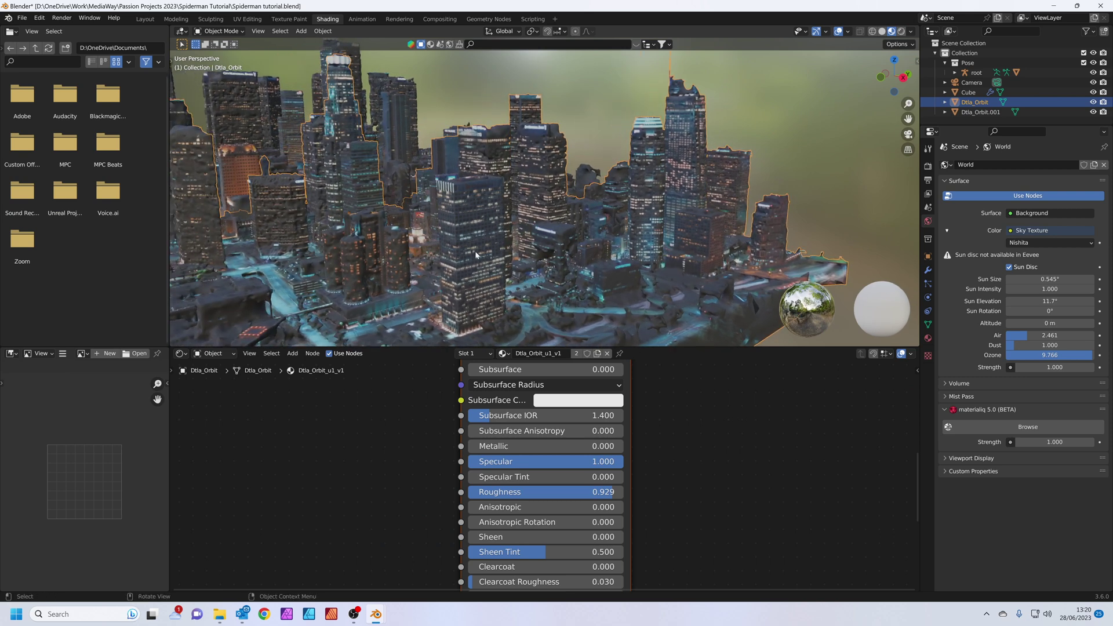
scroll(698, 490, "down", 5)
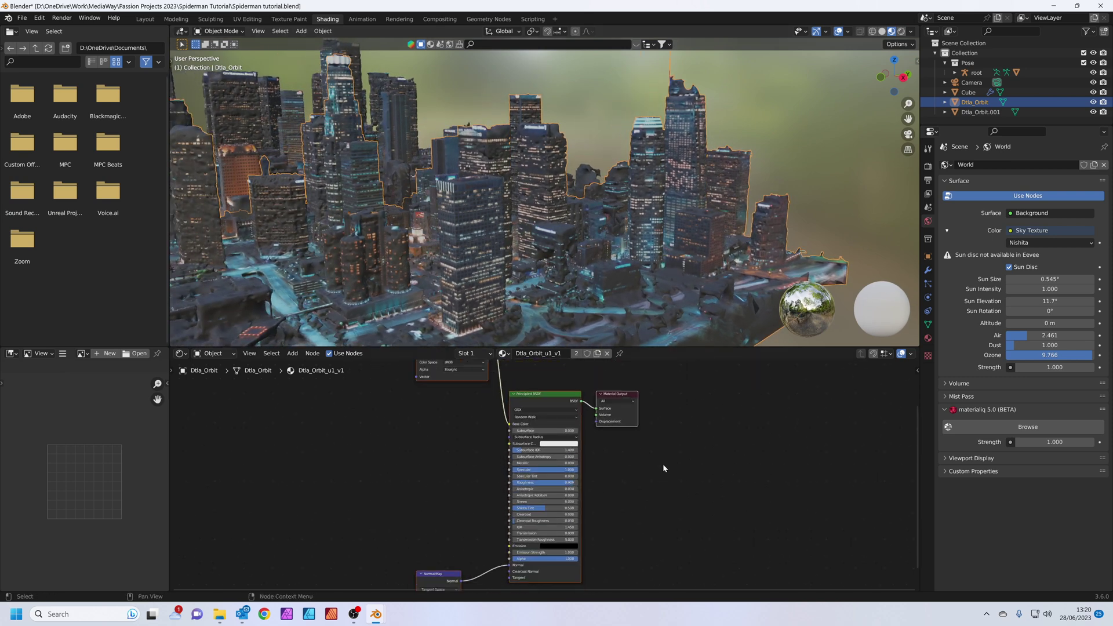
middle_click_drag(663, 463, 718, 498)
middle_click_drag(484, 421, 496, 464)
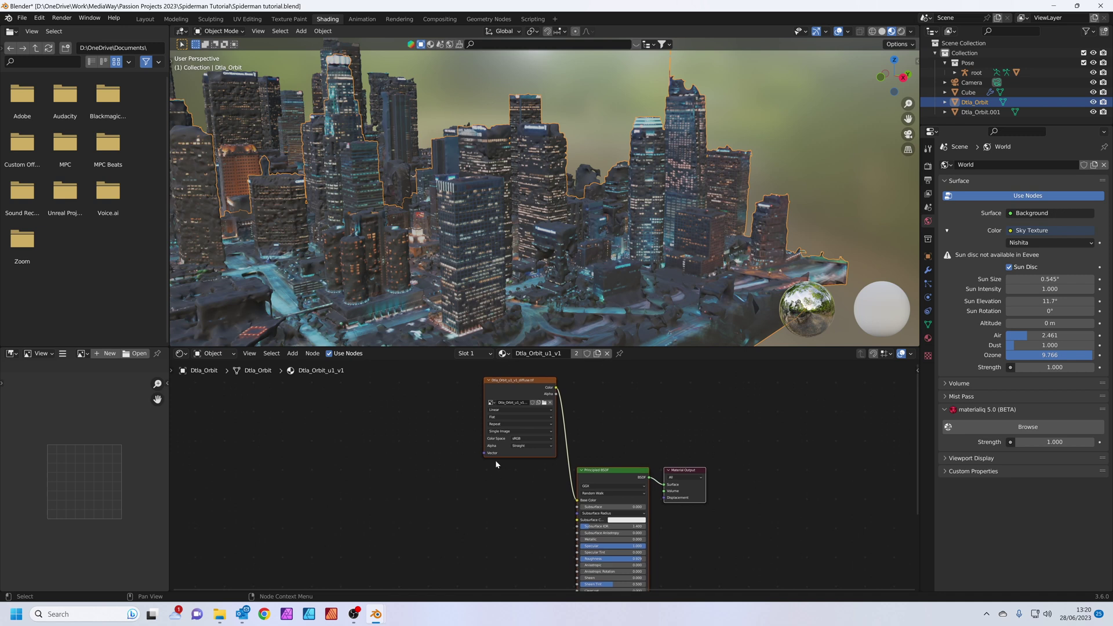
Place the diffuse image texture node beside the Principled BSDF and connect its Color output to Emission
middle_click_drag(517, 385, 493, 395)
left_click_drag(494, 385, 445, 477)
left_click_drag(493, 429, 449, 526)
middle_click_drag(514, 454, 514, 360)
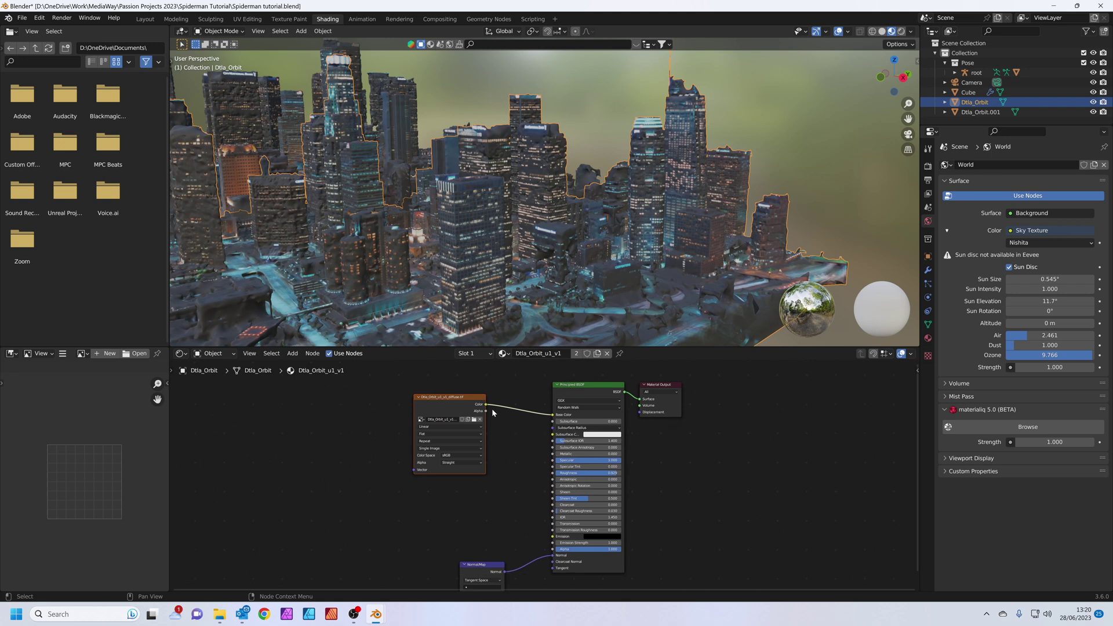
left_click_drag(486, 404, 554, 538)
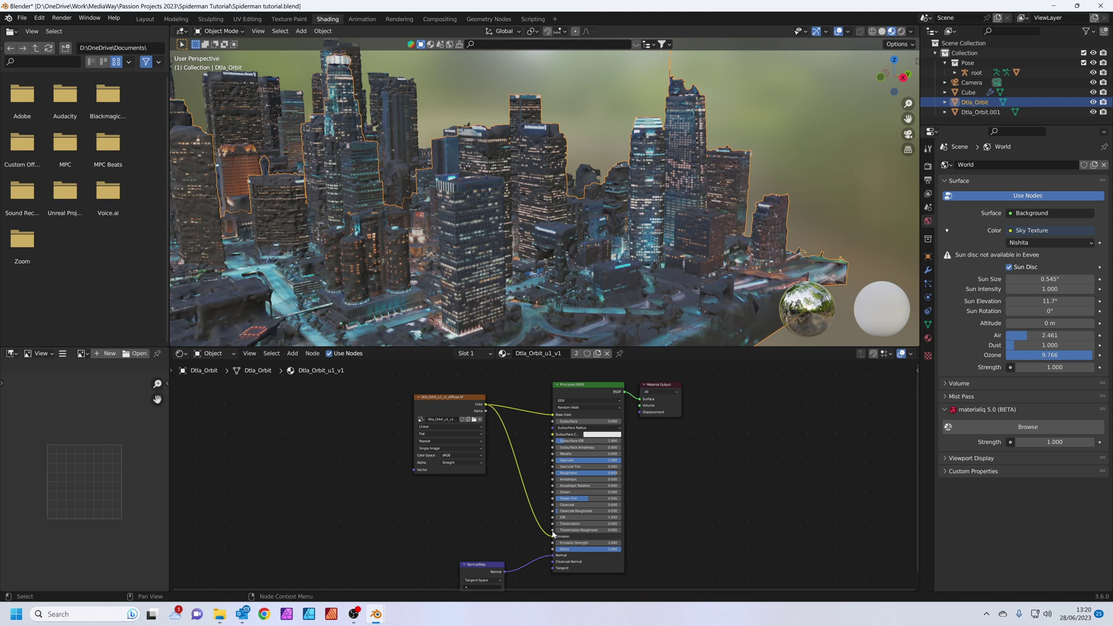
Raise the city material's Emission Strength and show the scene through the camera with rendered shading
left_click_drag(590, 544, 621, 543)
middle_click_drag(724, 197, 687, 220)
left_click(766, 193)
key("KP_0")
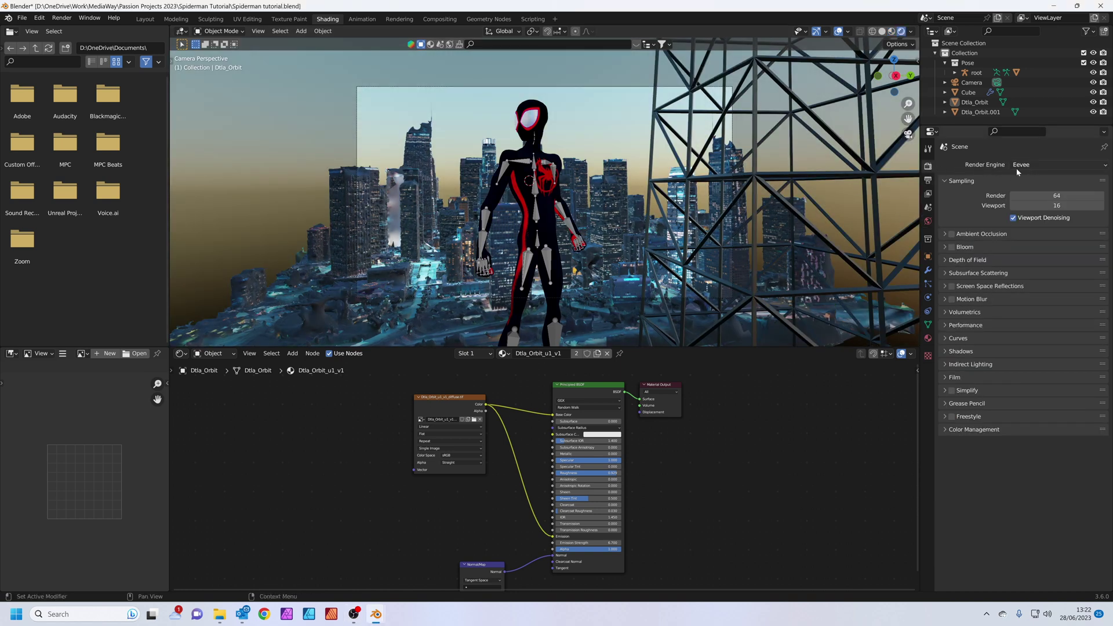
Enable Ambient Occlusion, Bloom and Screen Space Reflections in the Eevee settings and render a test image
left_click(952, 234)
left_click(951, 247)
left_click(951, 287)
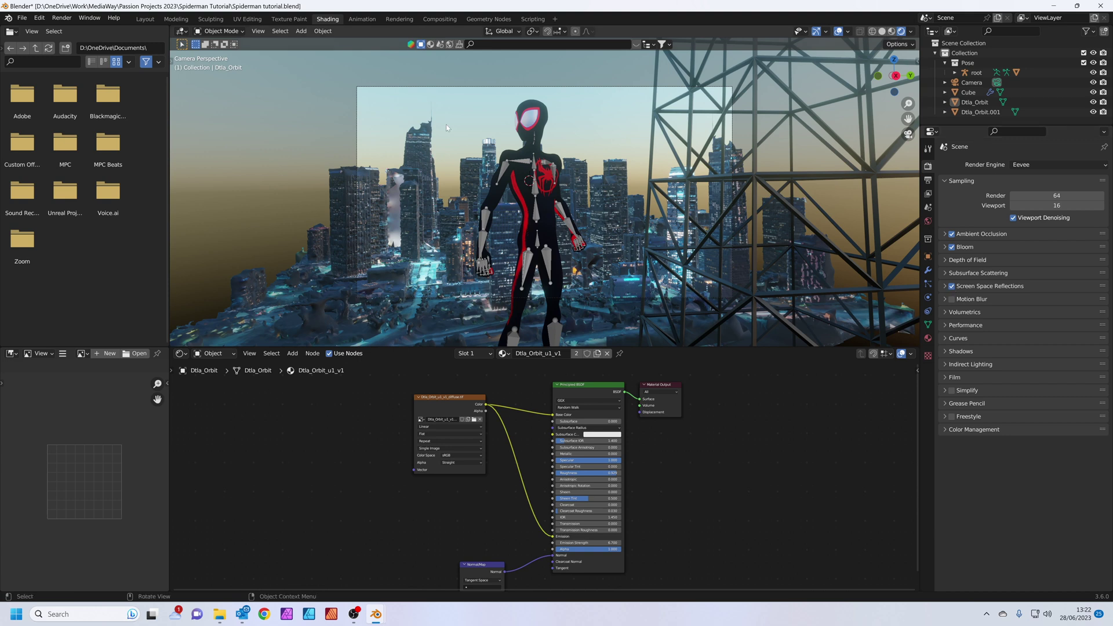
key("F12")
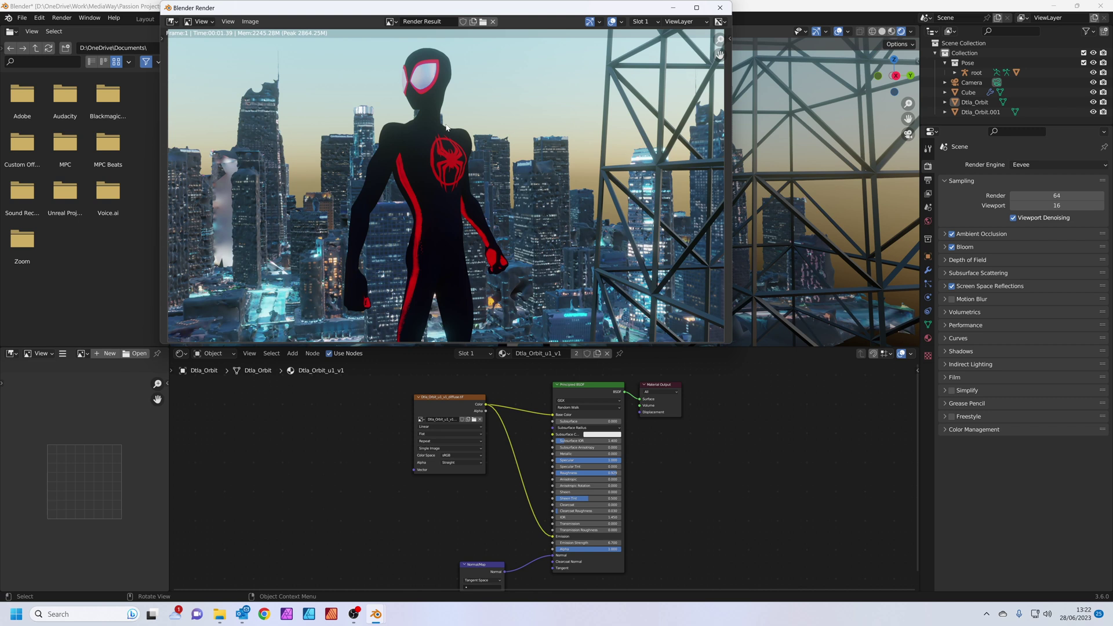
left_click(726, 8)
Enable compositing nodes and move the Render Layers and Composite nodes apart to make room between them
left_click(428, 20)
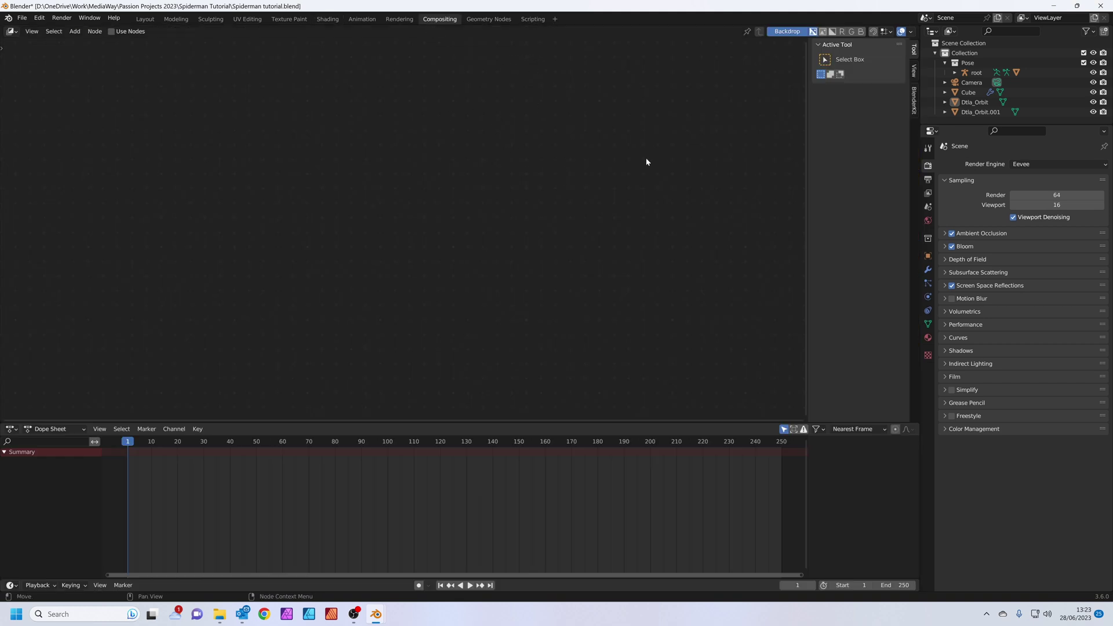
left_click(112, 31)
scroll(548, 191, "up", 1)
middle_click_drag(547, 190, 556, 272)
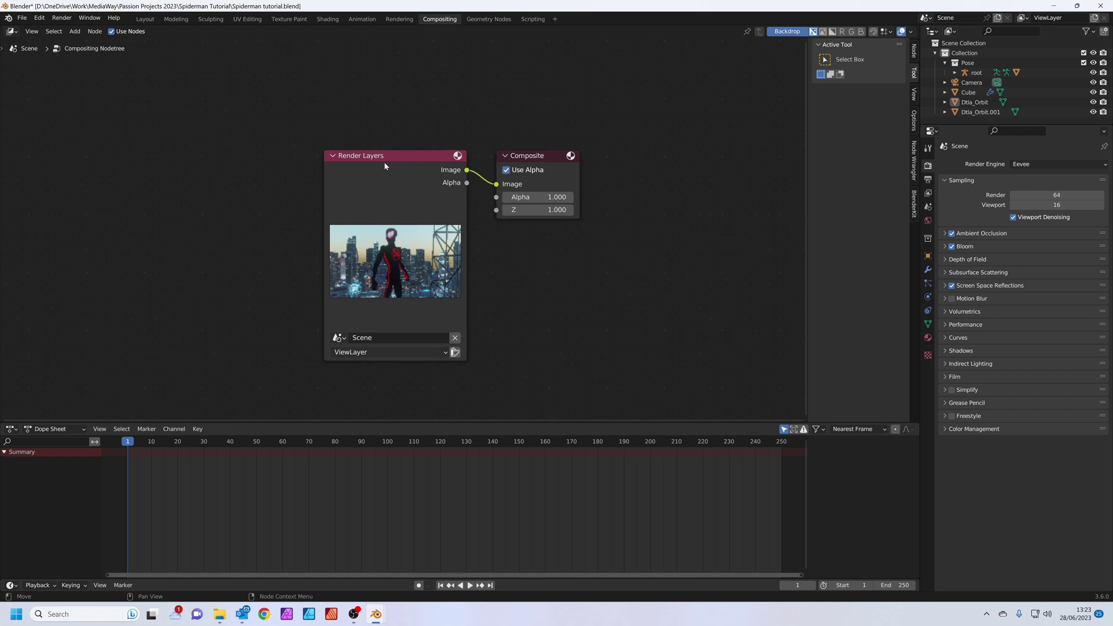
left_click_drag(383, 165, 223, 156)
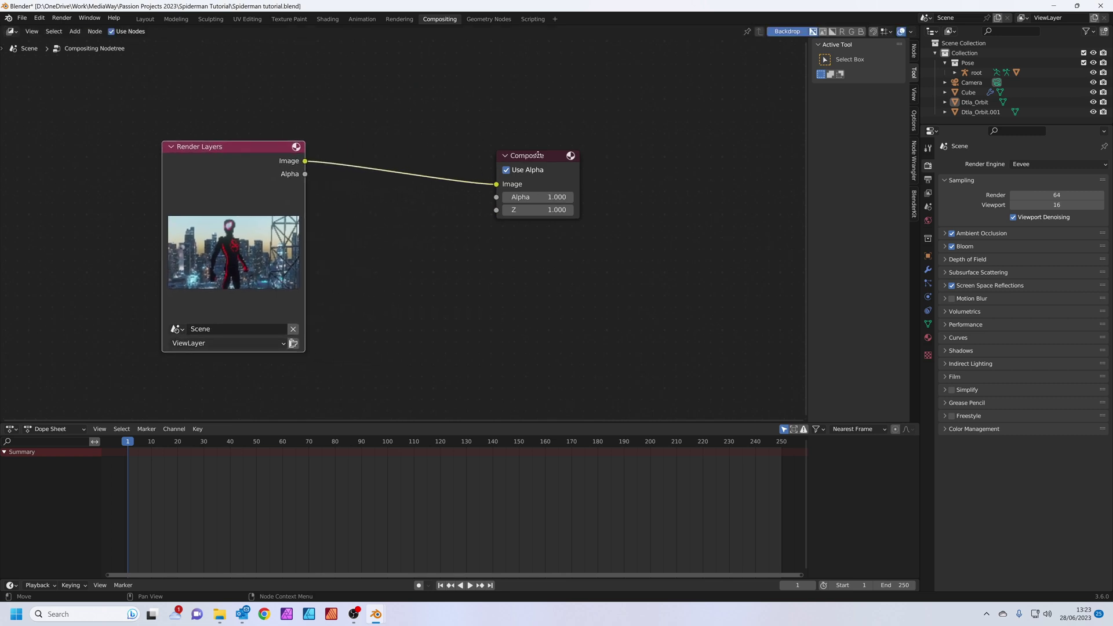
left_click_drag(539, 155, 618, 154)
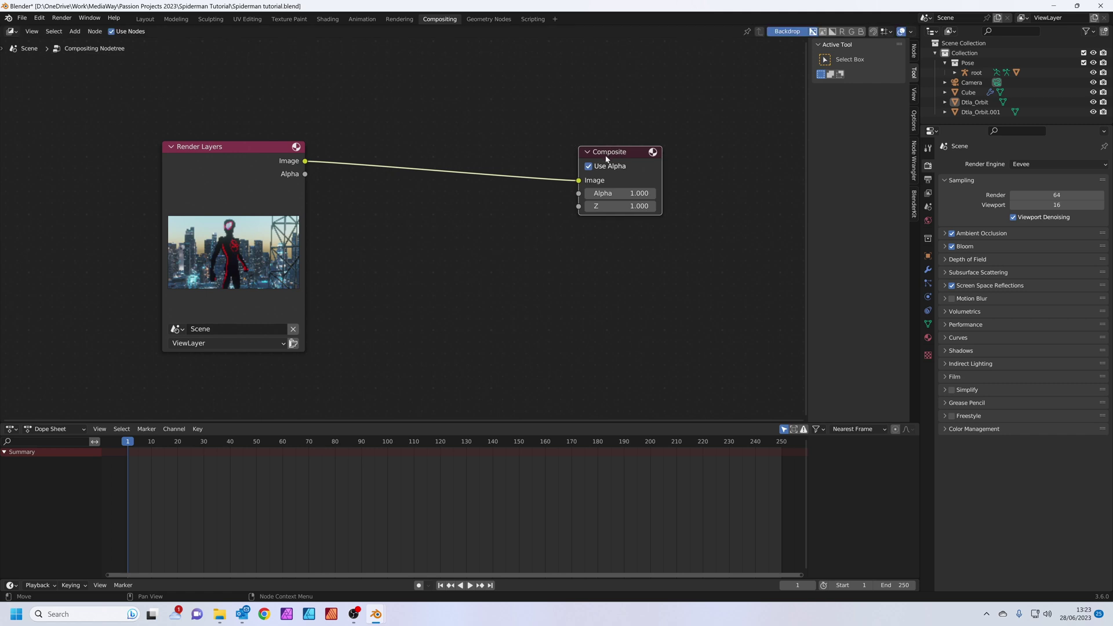
Insert a Lens Distortion node on the link between Render Layers and Composite
key("shift+a")
left_click(446, 280)
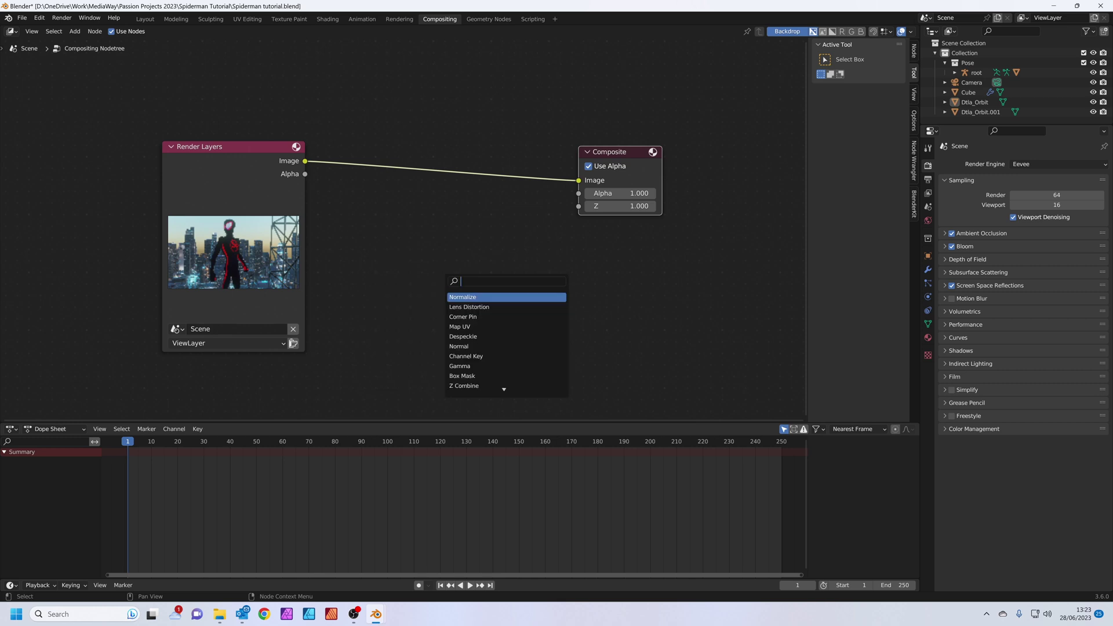
type("lens")
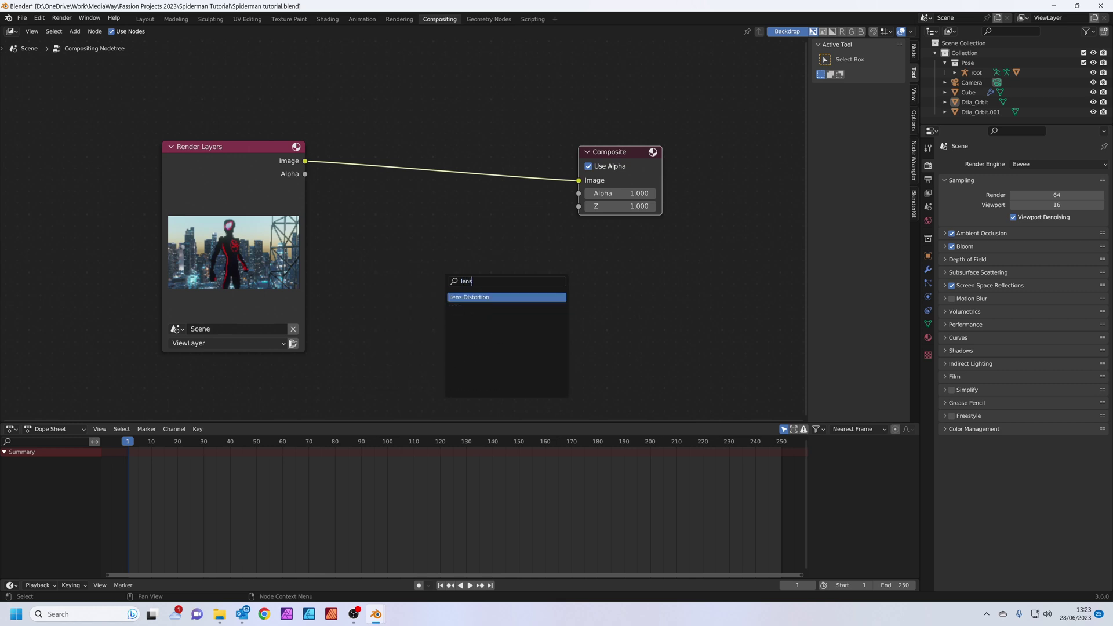
key("Return")
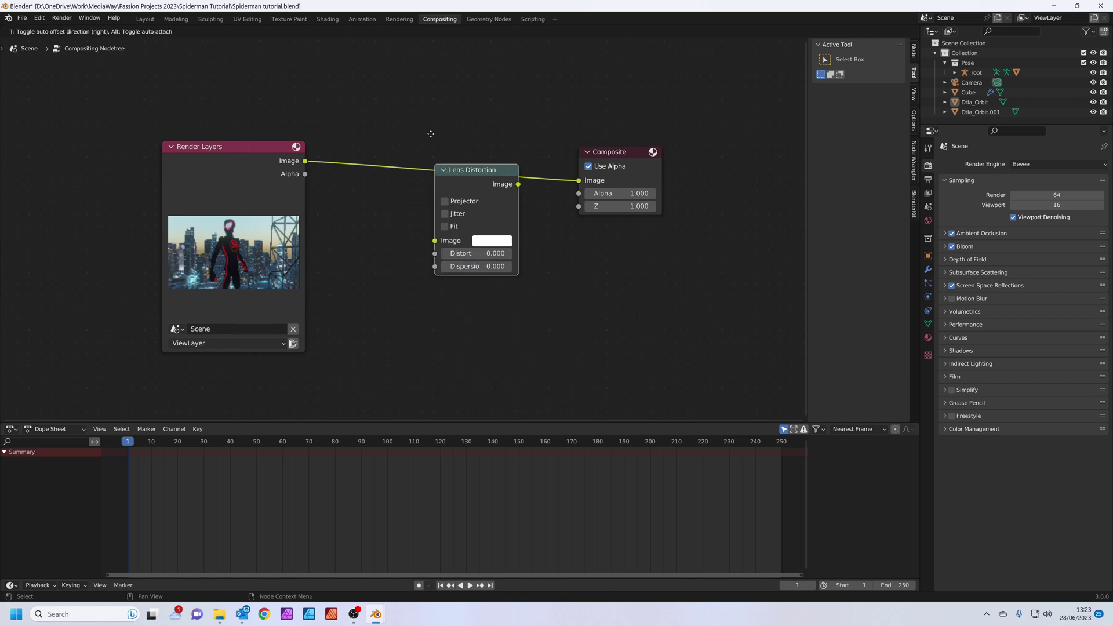
left_click(375, 150)
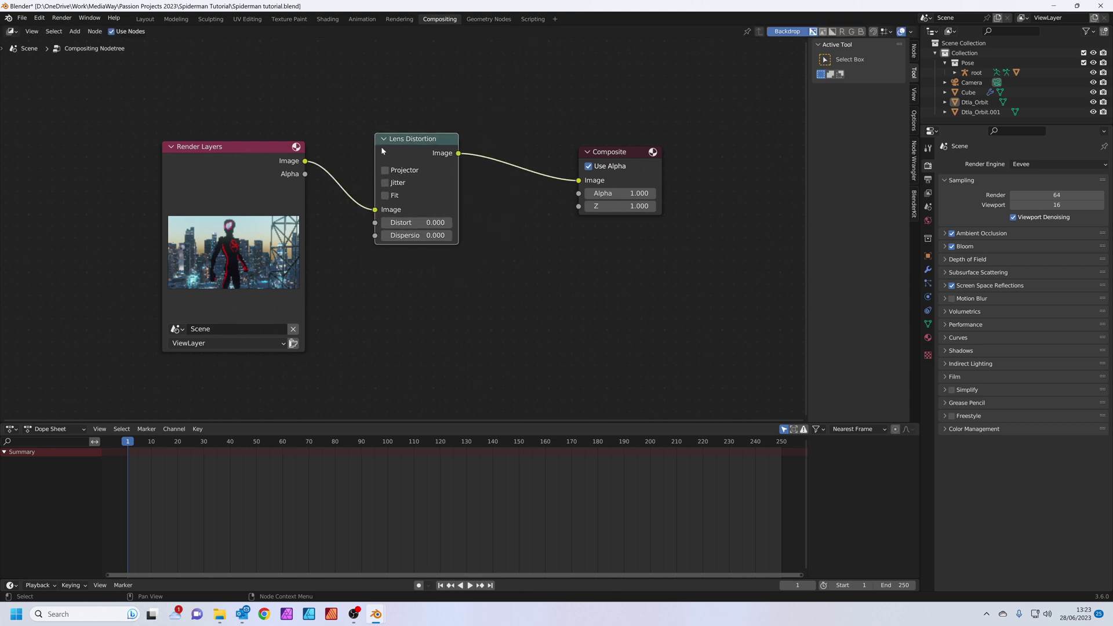
Add a Viewer node below Composite, connect the Lens Distortion image output to it and tidy the node positions
key("shift+a")
left_click(566, 246)
type("view")
key("Return")
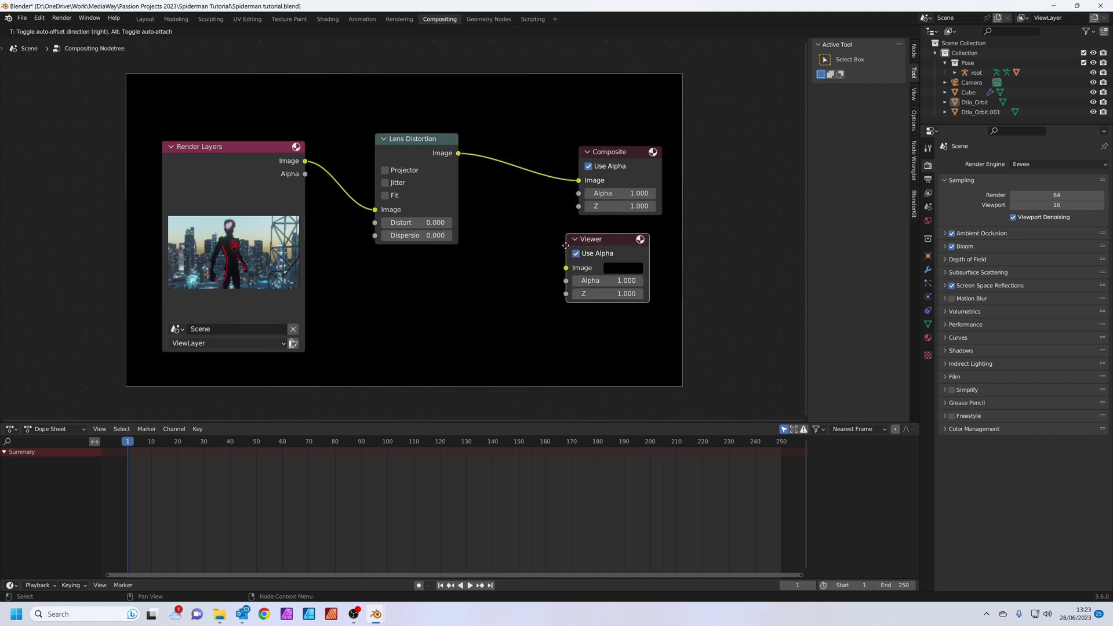
left_click(590, 242)
left_click_drag(458, 153, 591, 265)
left_click_drag(432, 142, 479, 186)
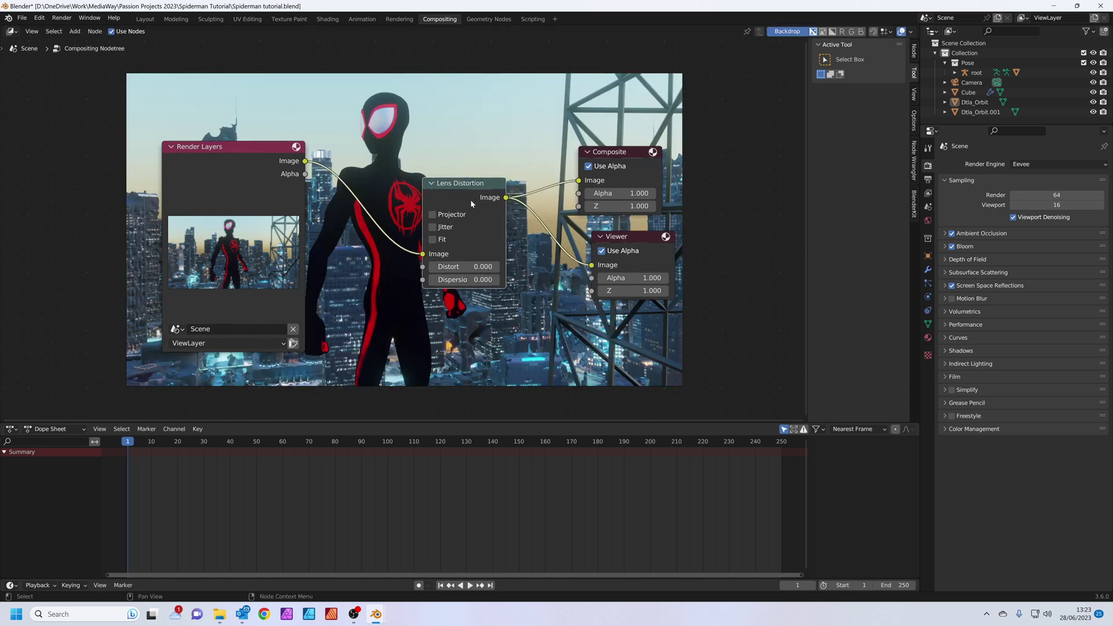
Try a Distort value of -0.1 on the Lens Distortion node and reset it to 0
mouse_move(464, 267)
left_mouse_down()
mouse_move(394, 267)
mouse_move(458, 266)
left_mouse_up()
left_click(464, 267)
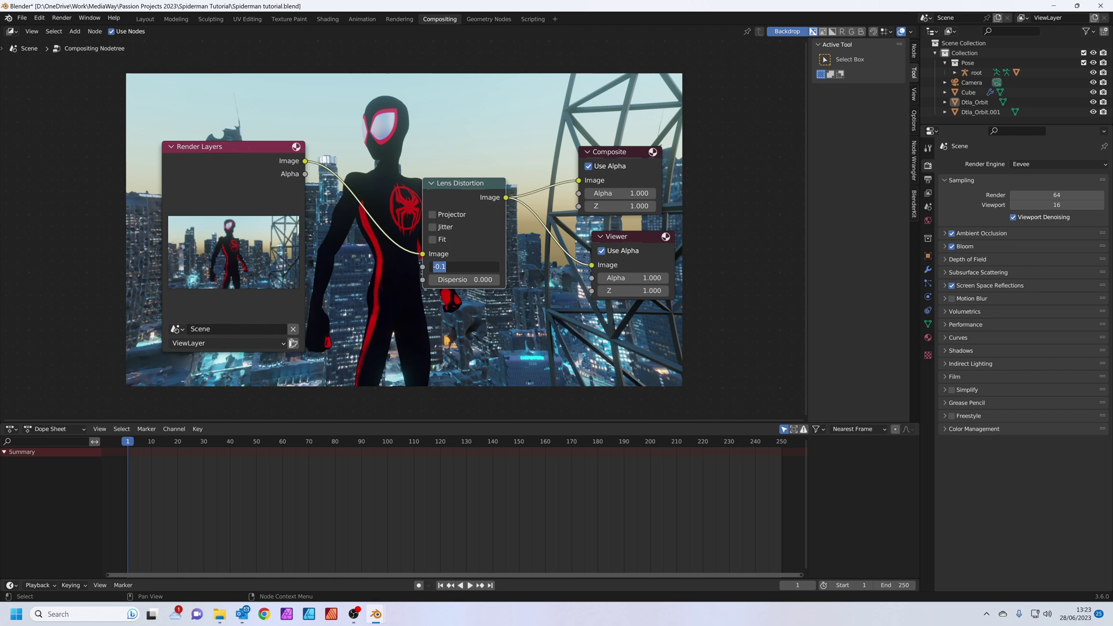
type("0")
key("Return")
Try strong dispersion values on the Lens Distortion node and set its Dispersion to 0.1
left_click_drag(467, 279, 499, 279)
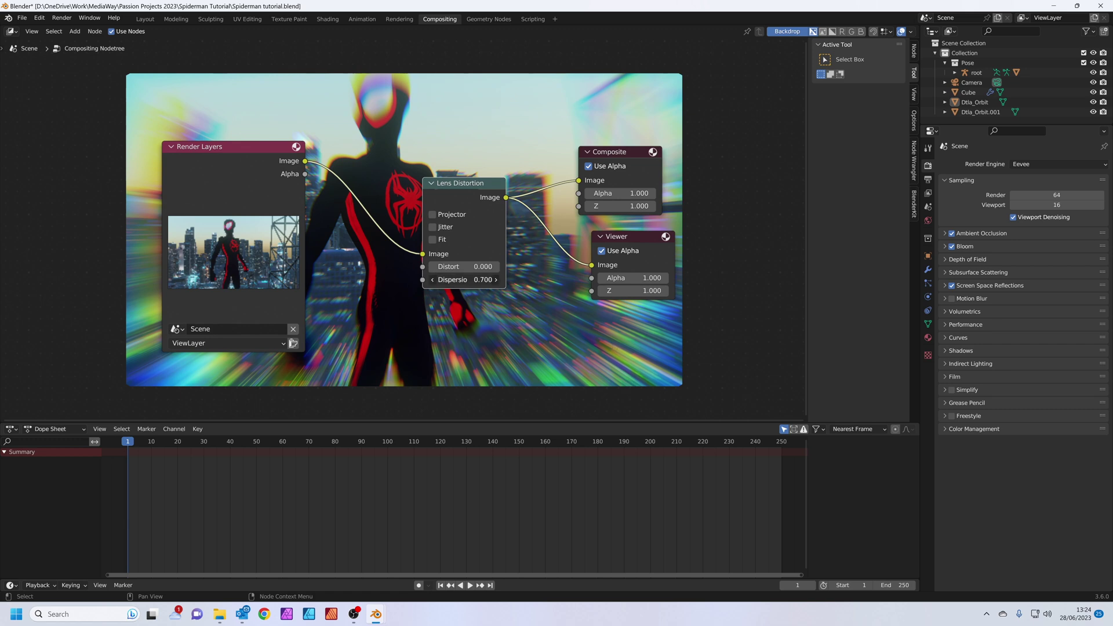
left_click_drag(464, 279, 447, 279)
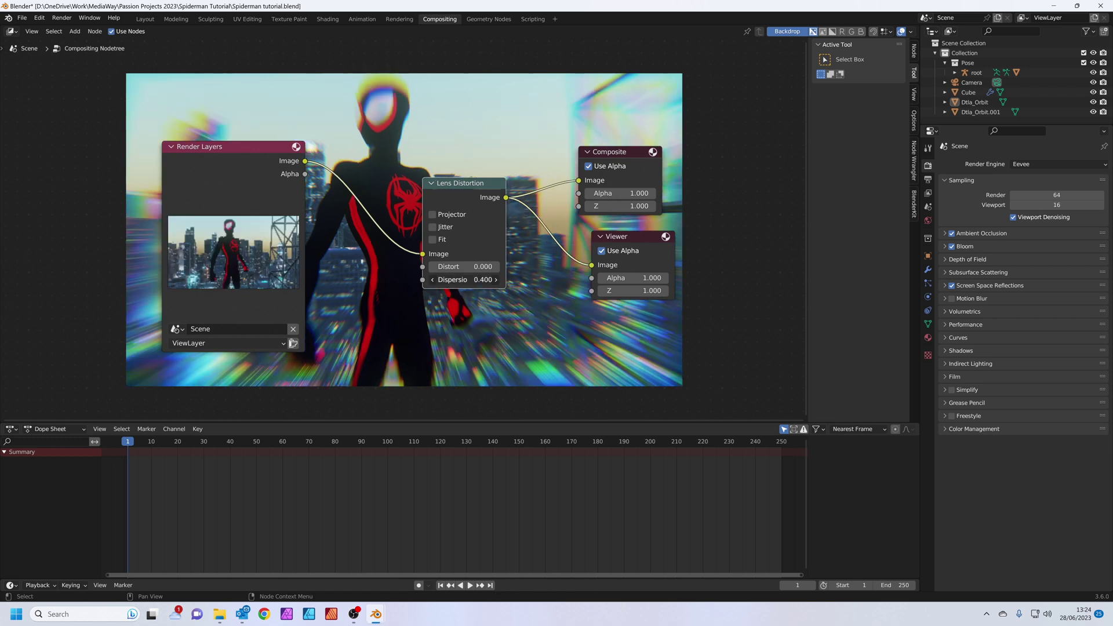
left_click(464, 280)
type("0.1")
key("Return")
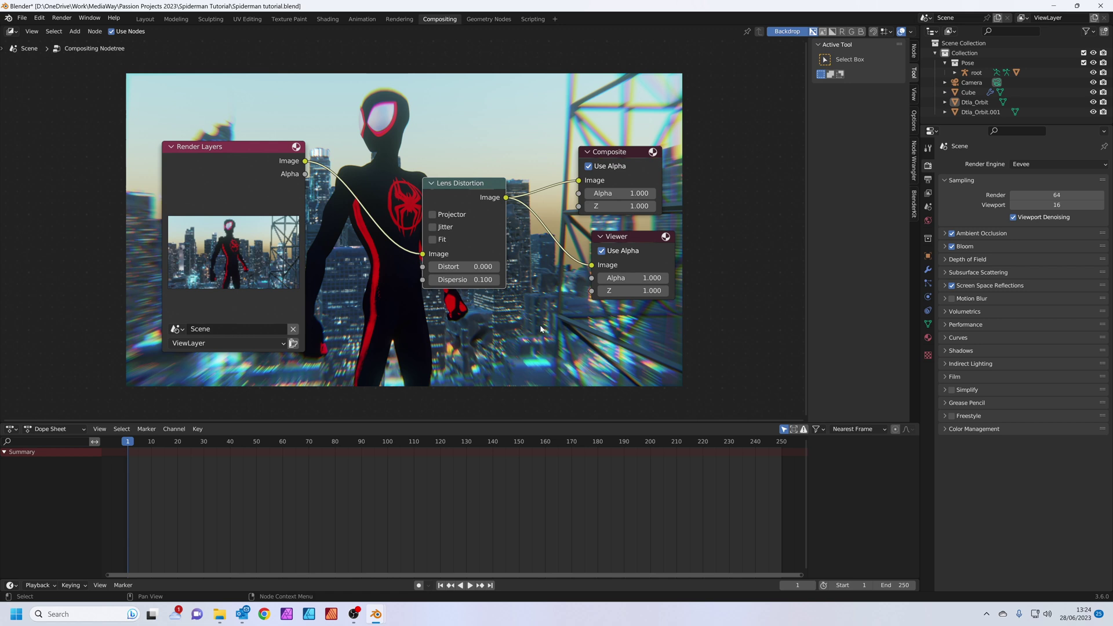
Insert a Hue/Saturation/Value node on the link between Lens Distortion and Composite
mouse_move(451, 204)
left_mouse_down()
mouse_move(442, 230)
mouse_move(446, 213)
left_mouse_up()
key("shift+a")
left_click(446, 212)
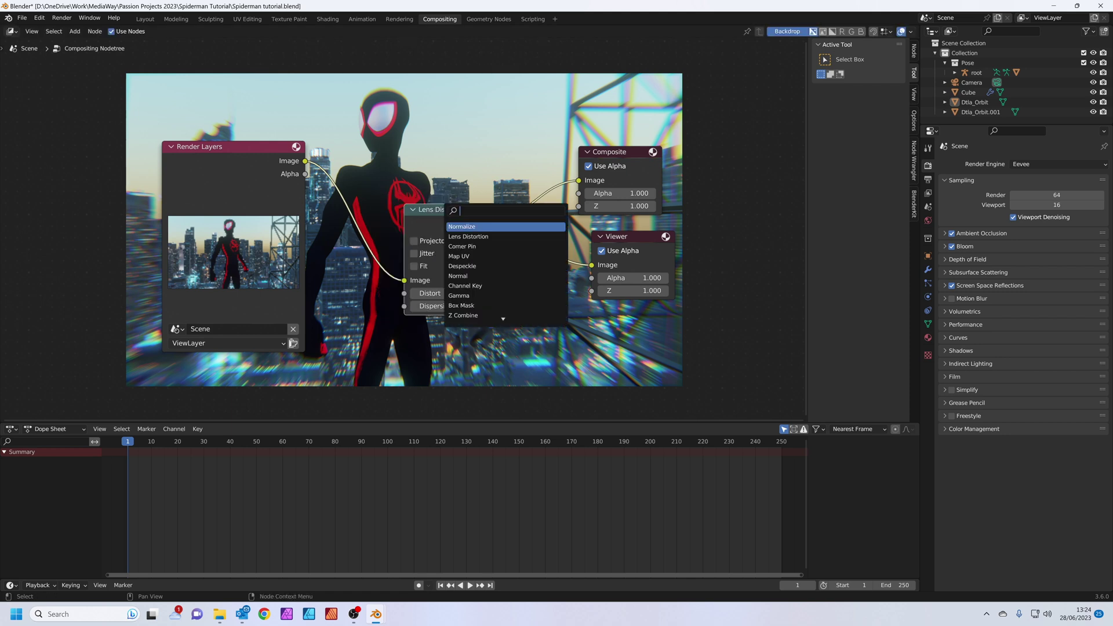
type("hu")
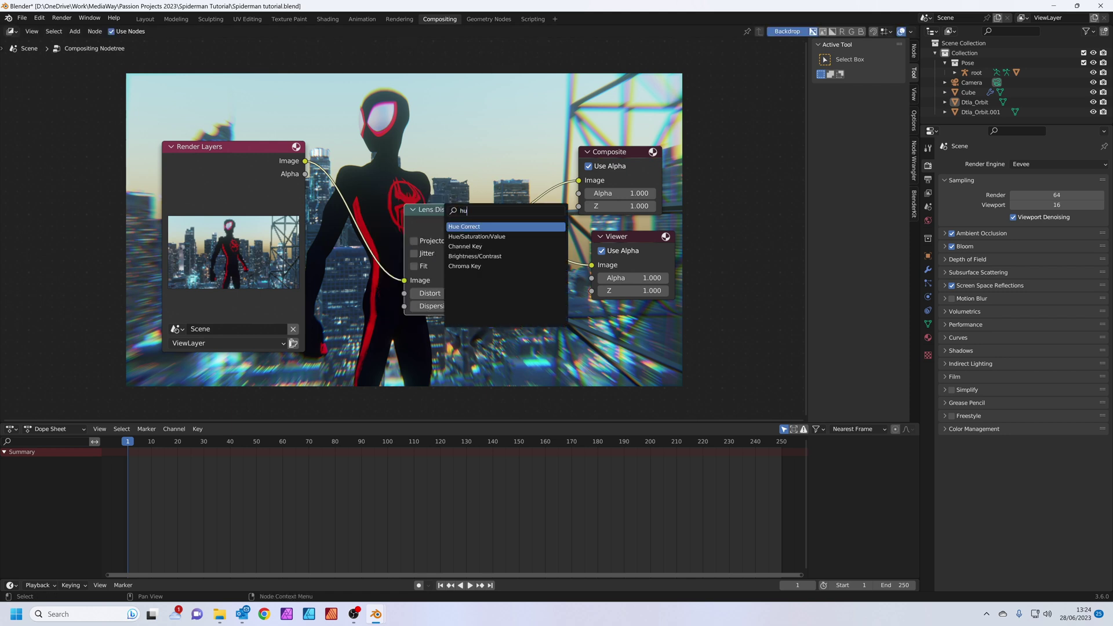
left_click(476, 236)
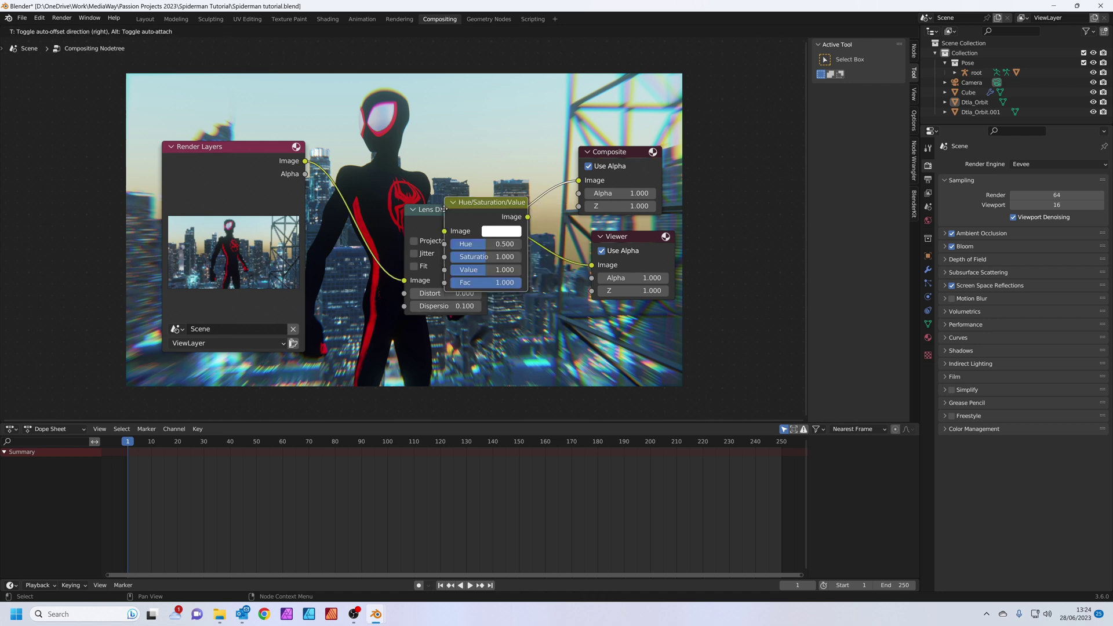
left_click(556, 215)
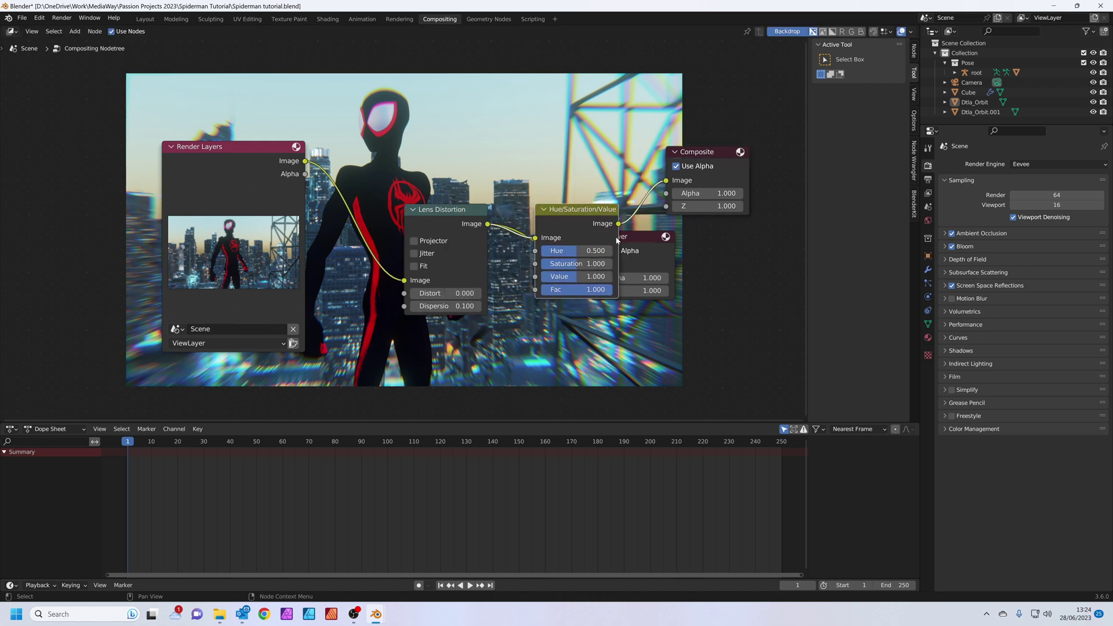
Connect the Hue/Saturation/Value image output to the Viewer node and raise the Saturation
left_click_drag(619, 224, 684, 274)
left_click_drag(568, 263, 587, 264)
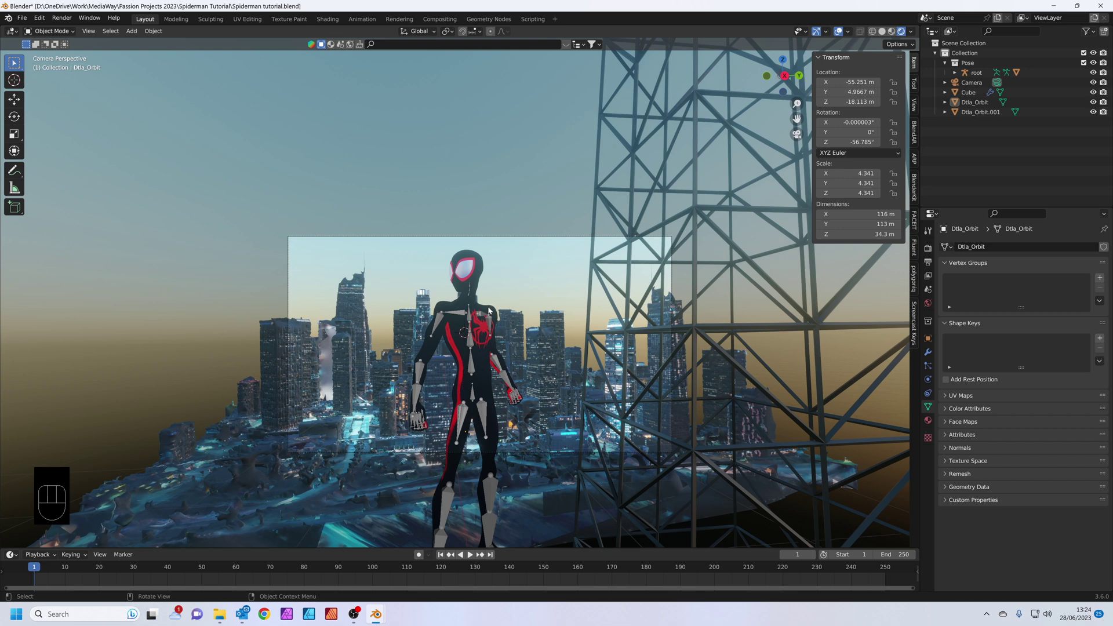
In the layout view, turn off In Front display for Spider-Man's armature and return to the camera view
middle_click_drag(555, 364, 524, 355)
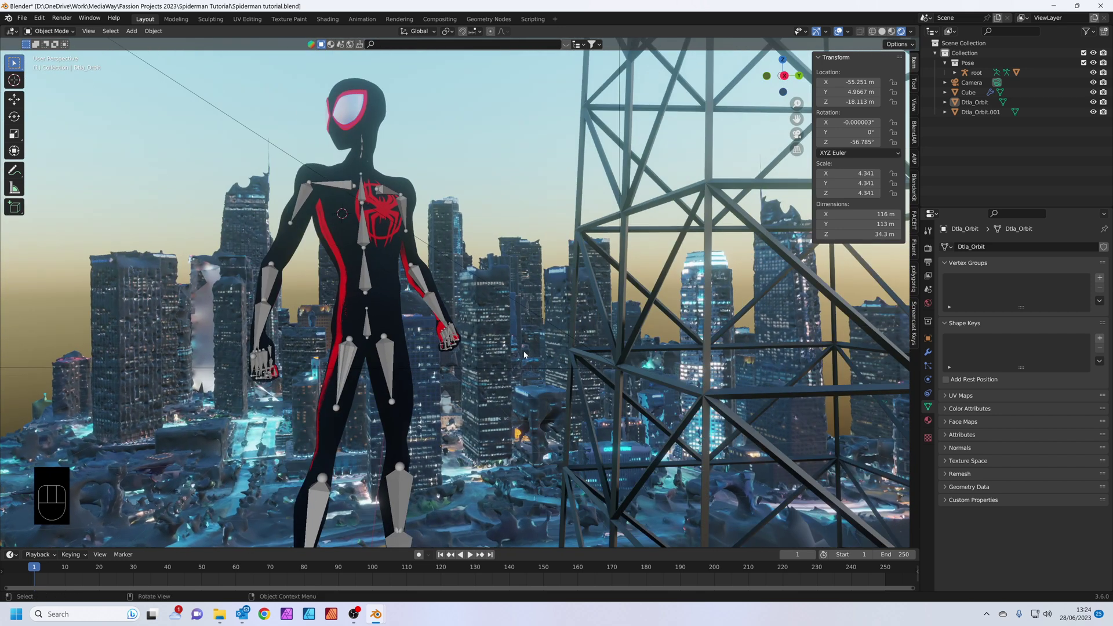
left_click(364, 241)
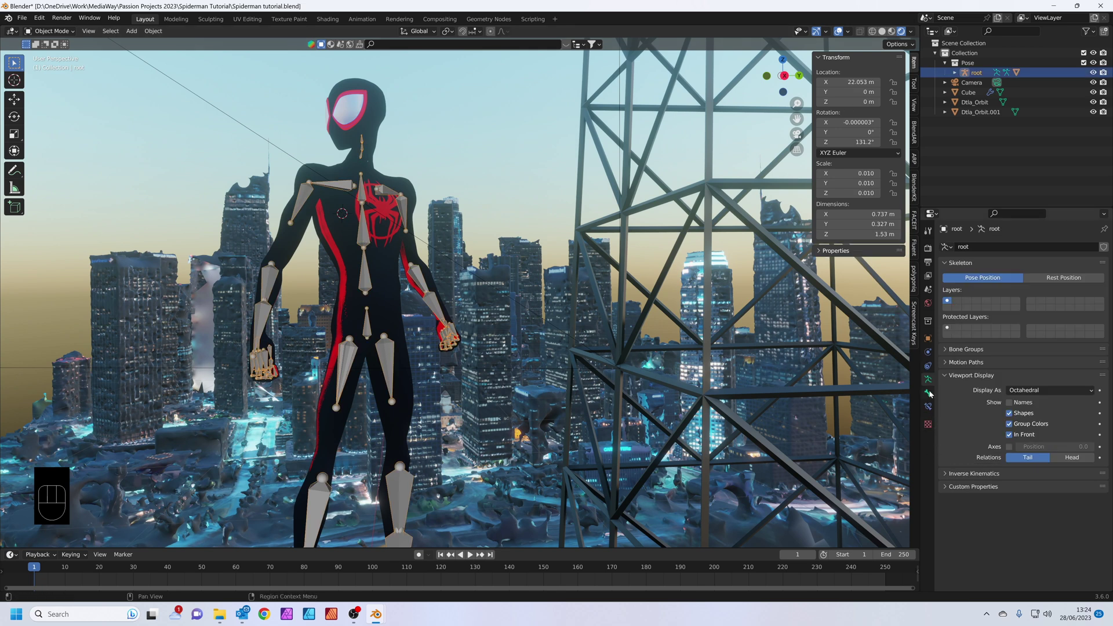
left_click(1010, 434)
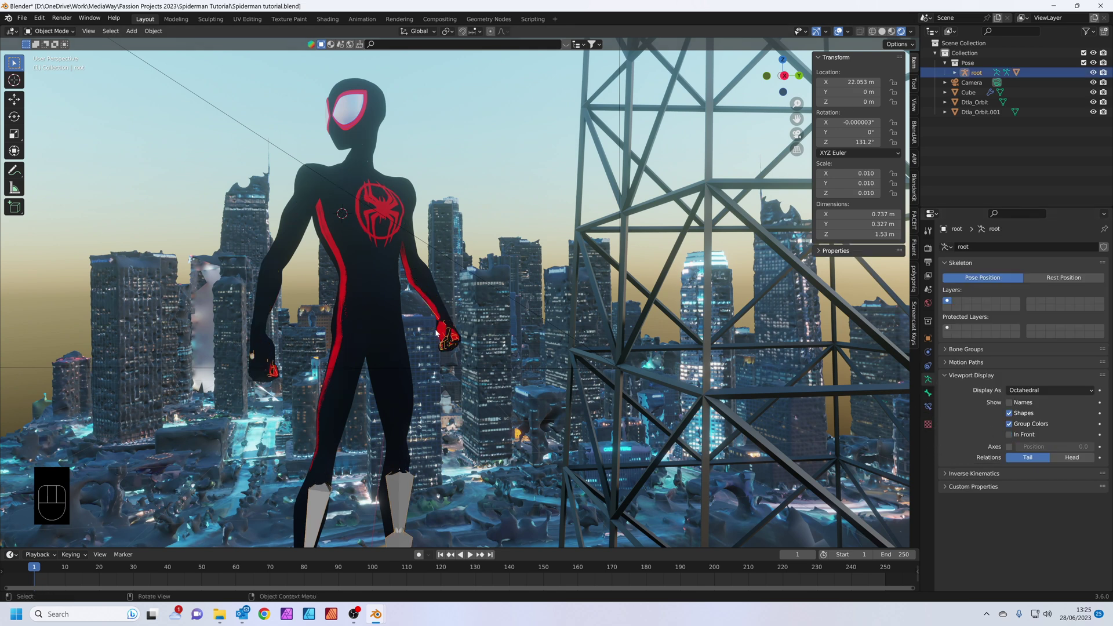
scroll(436, 334, "up", 4)
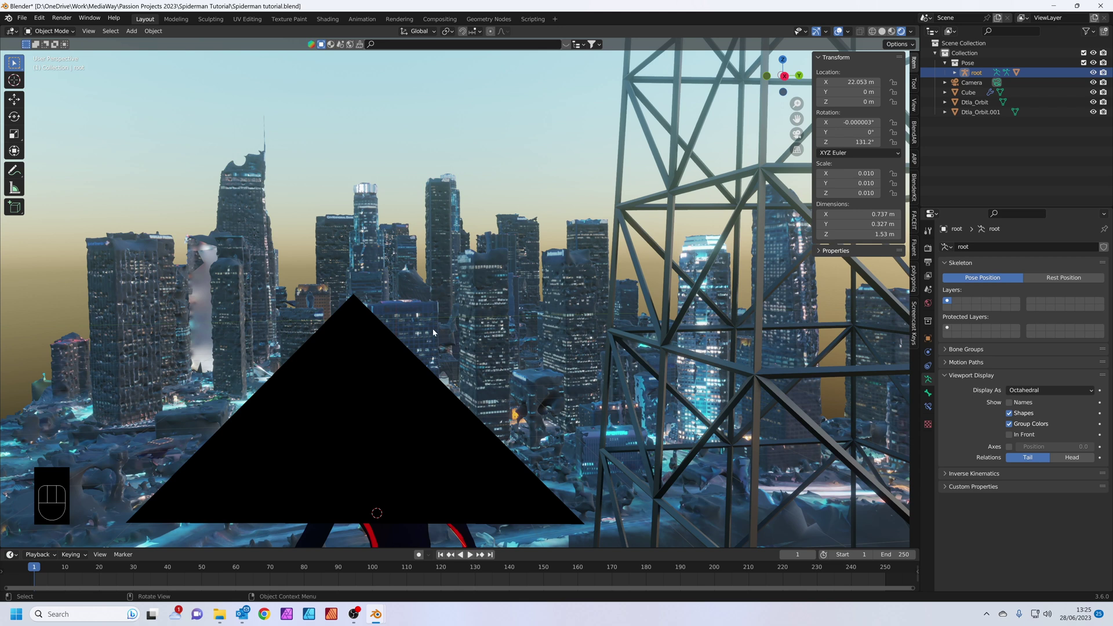
key("KP_0")
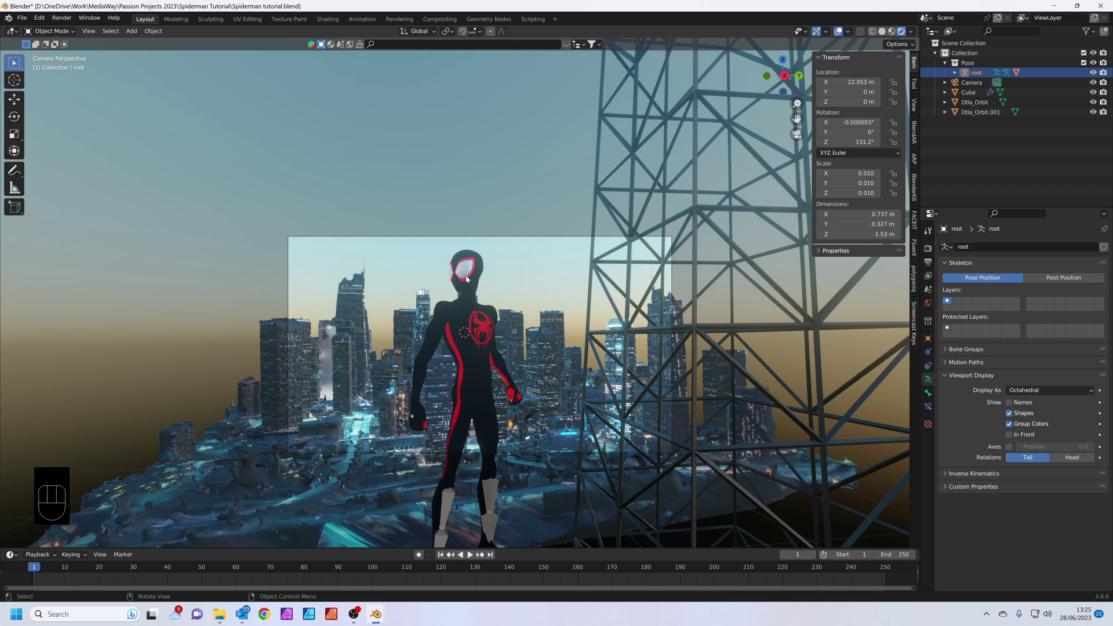
Add a cube empty at Spider-Man's head and scale it to about 0.105 so it encloses the head
key("shift")
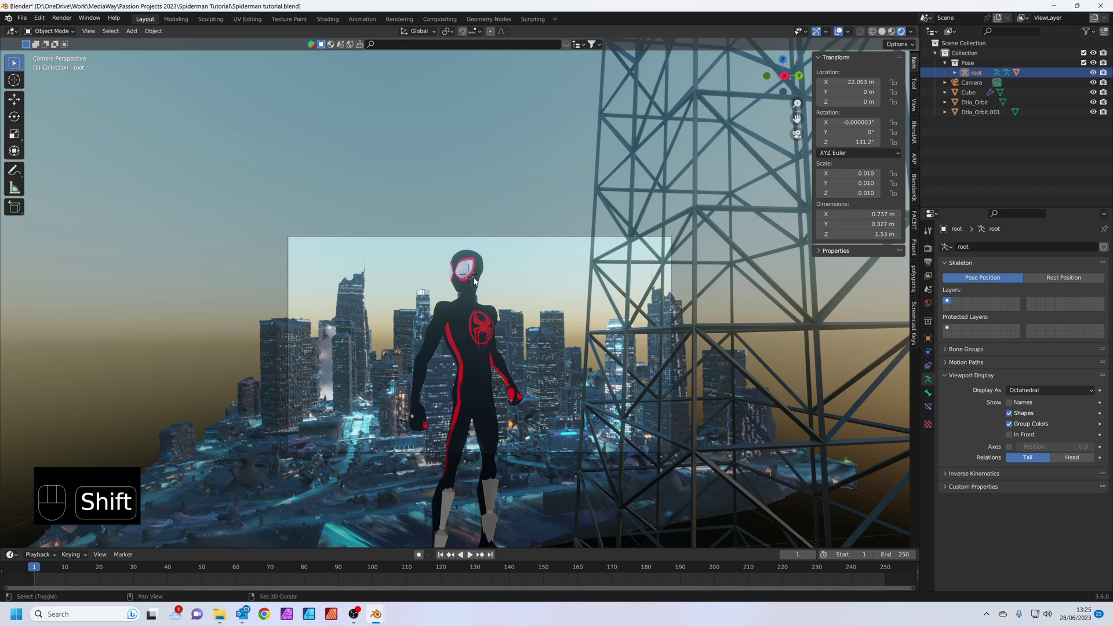
key("shift+a")
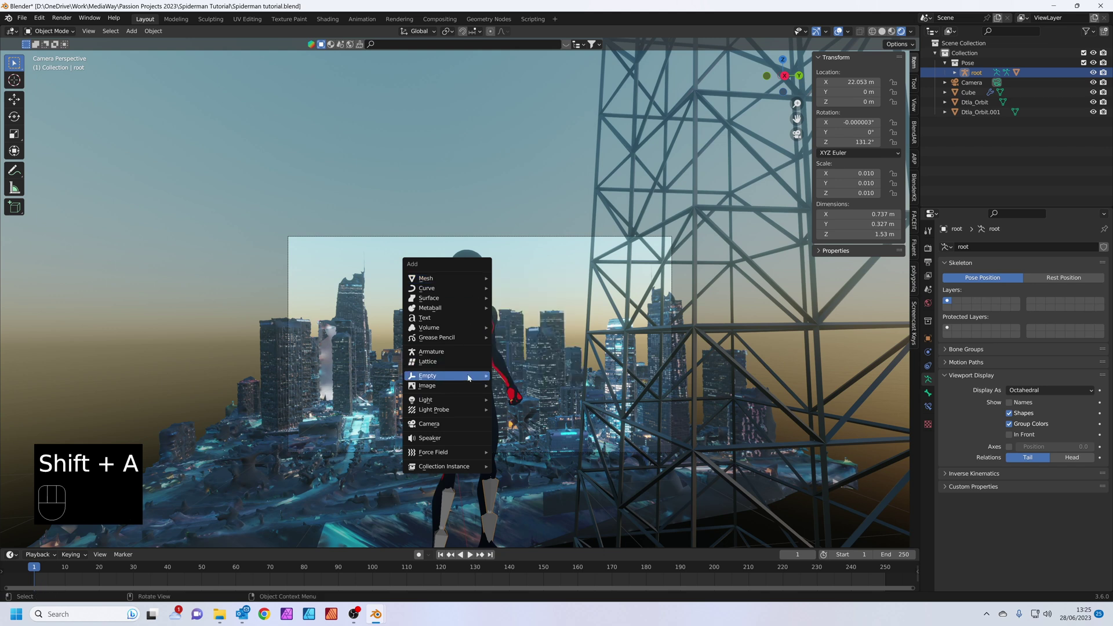
mouse_move(473, 377)
left_click(536, 420)
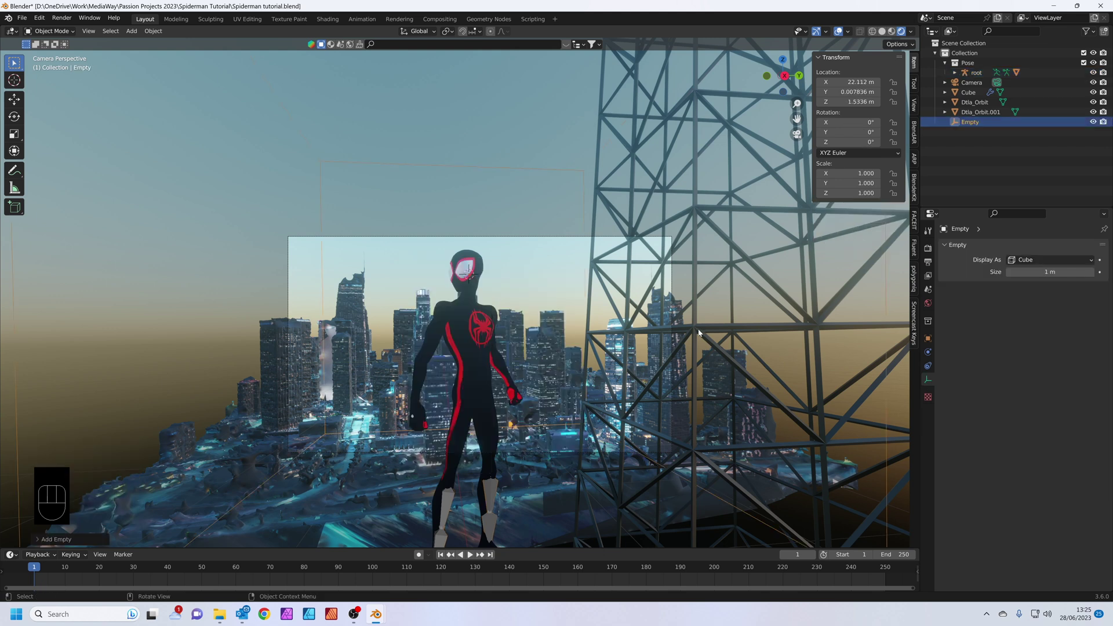
key("s")
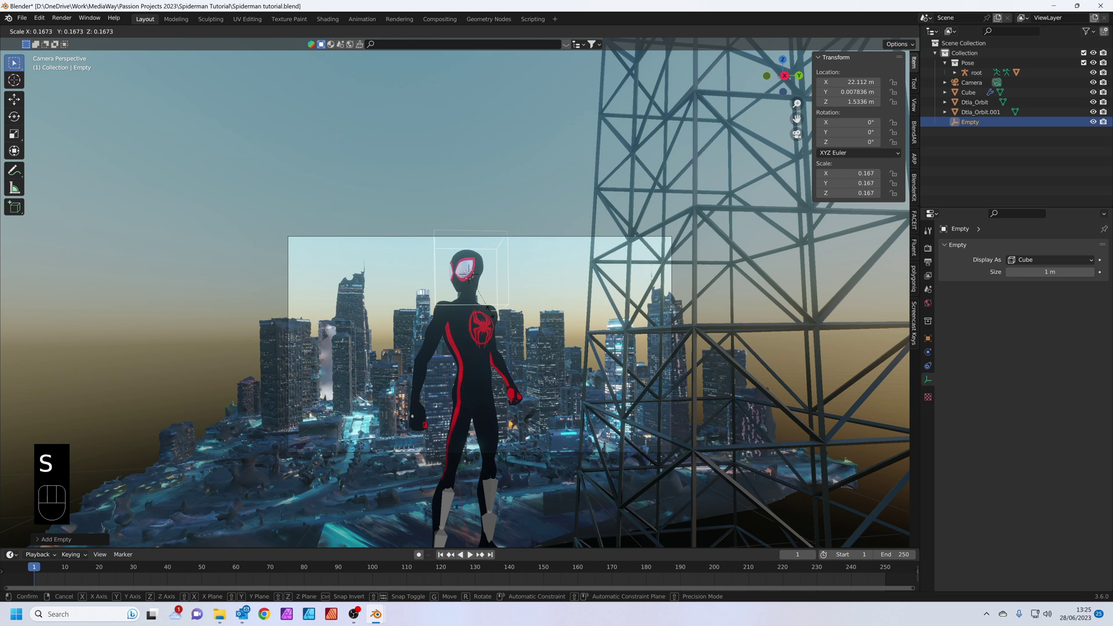
left_click(482, 289)
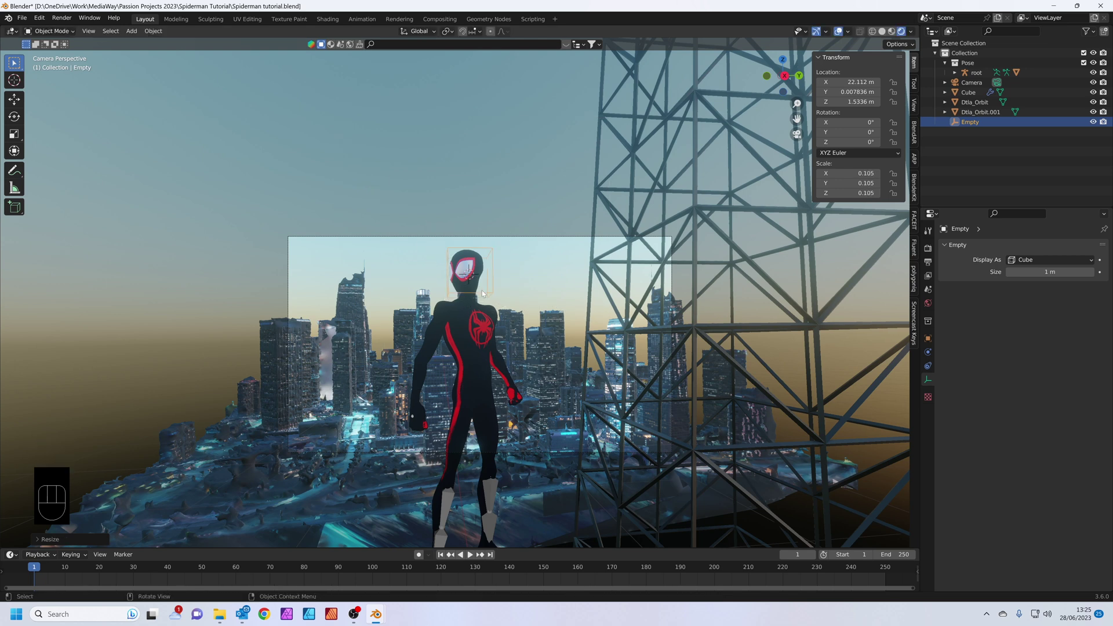
left_click(492, 258)
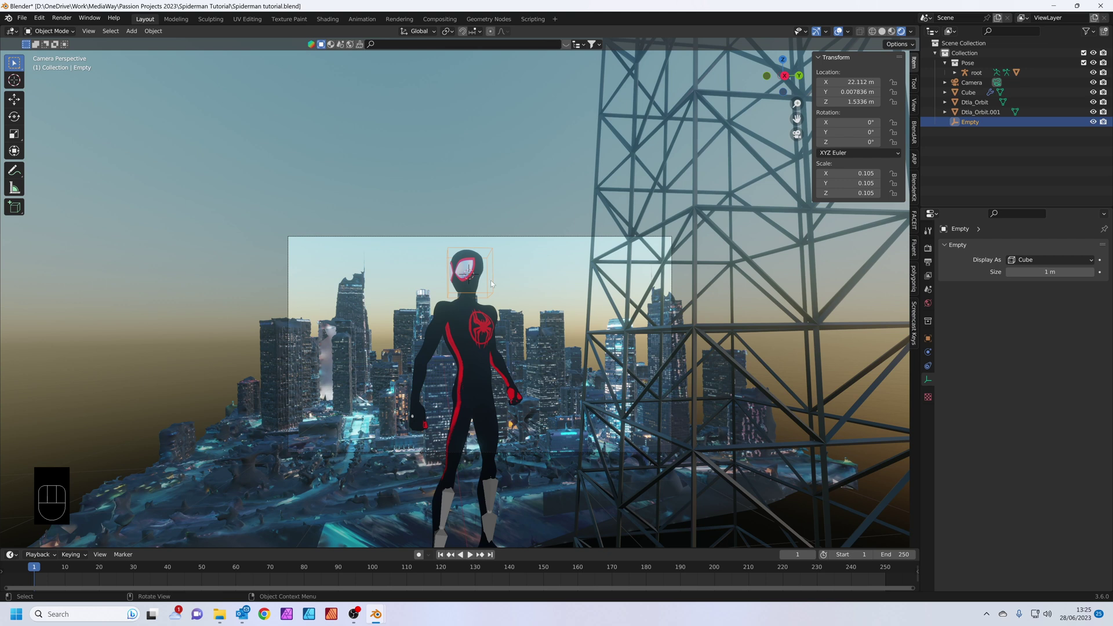
Add an area light at Spider-Man's head and move it along the Y axis to about -0.97 m
key("shift+a")
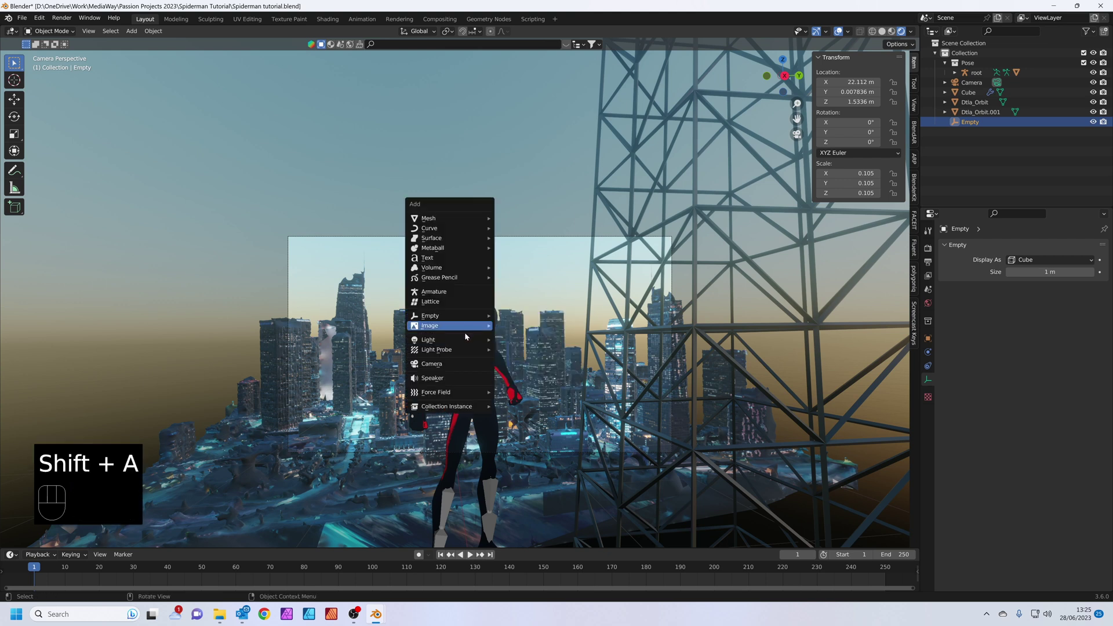
mouse_move(462, 341)
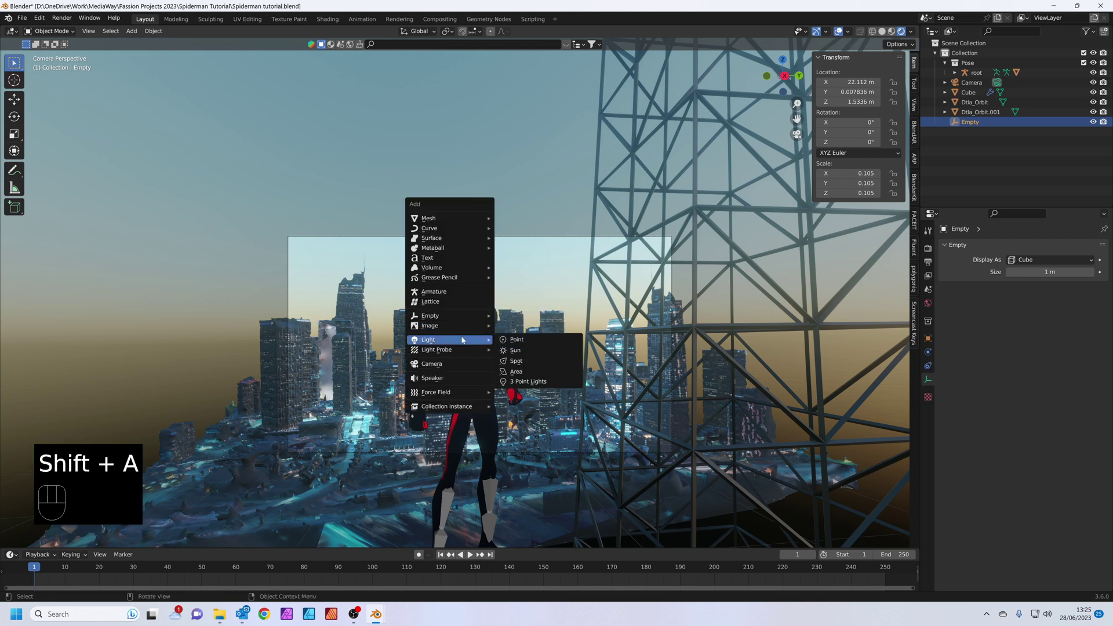
left_click(543, 373)
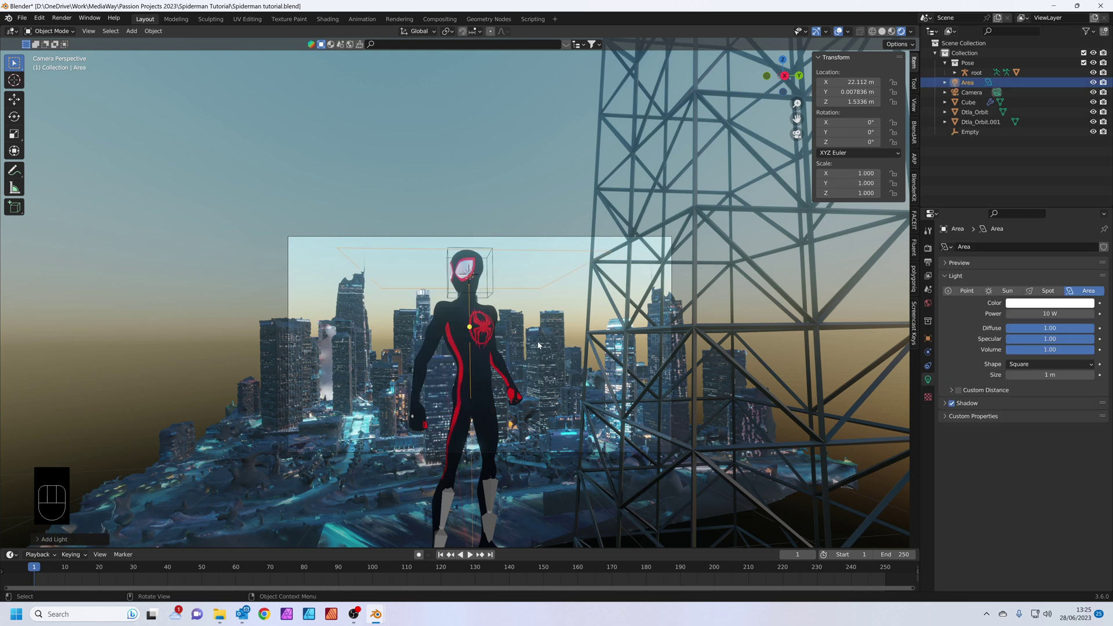
key("g")
key("y")
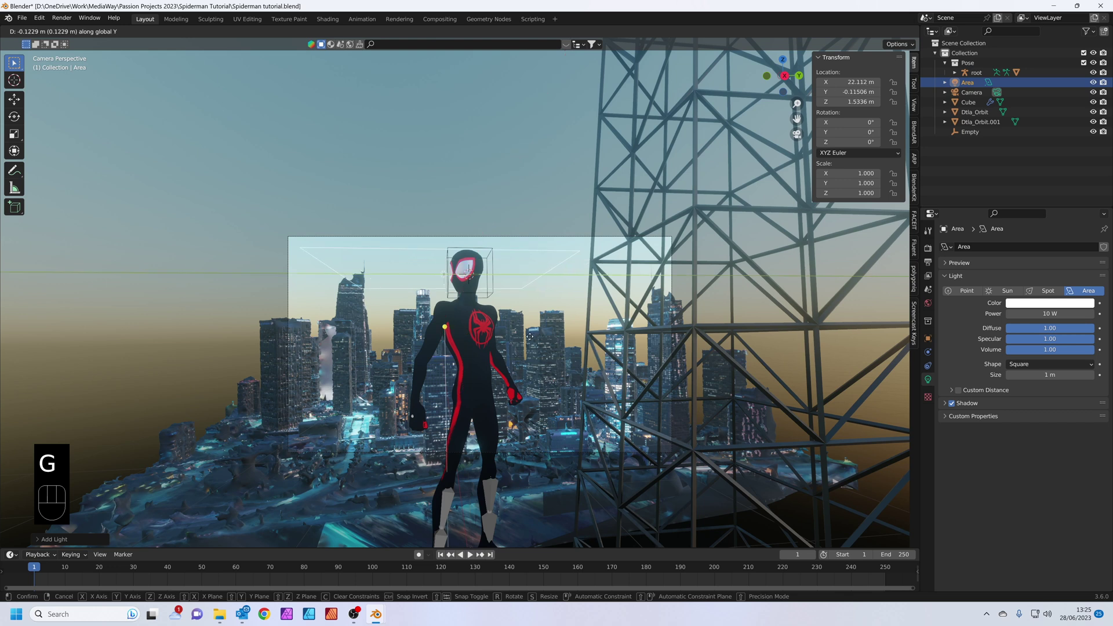
left_click(281, 279)
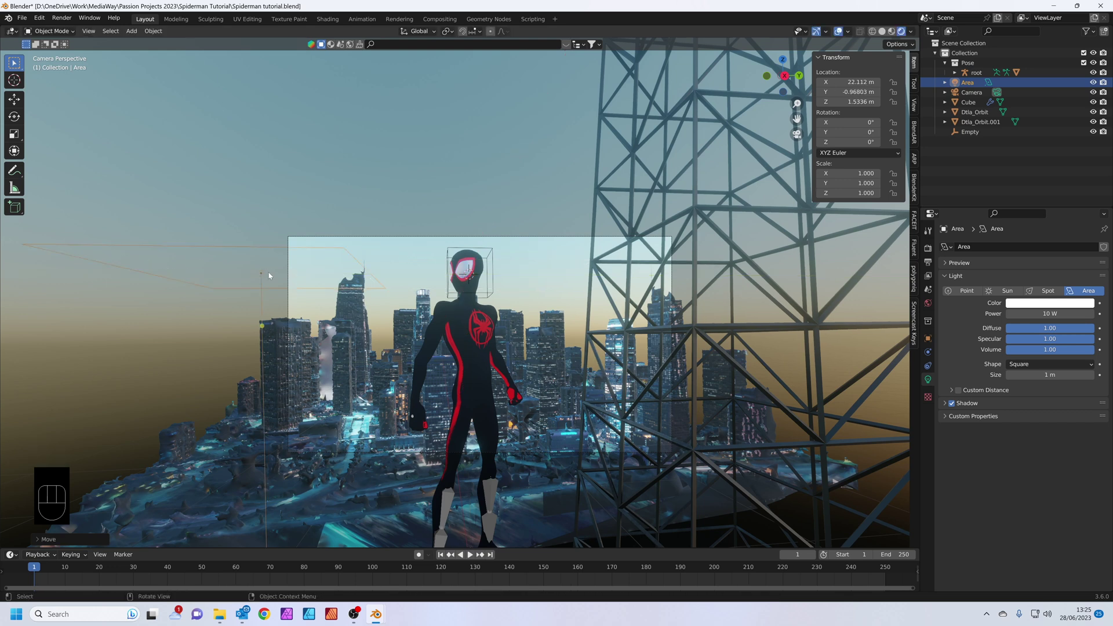
Add a Track To constraint to the area light with the cube empty as its target
left_click(927, 339)
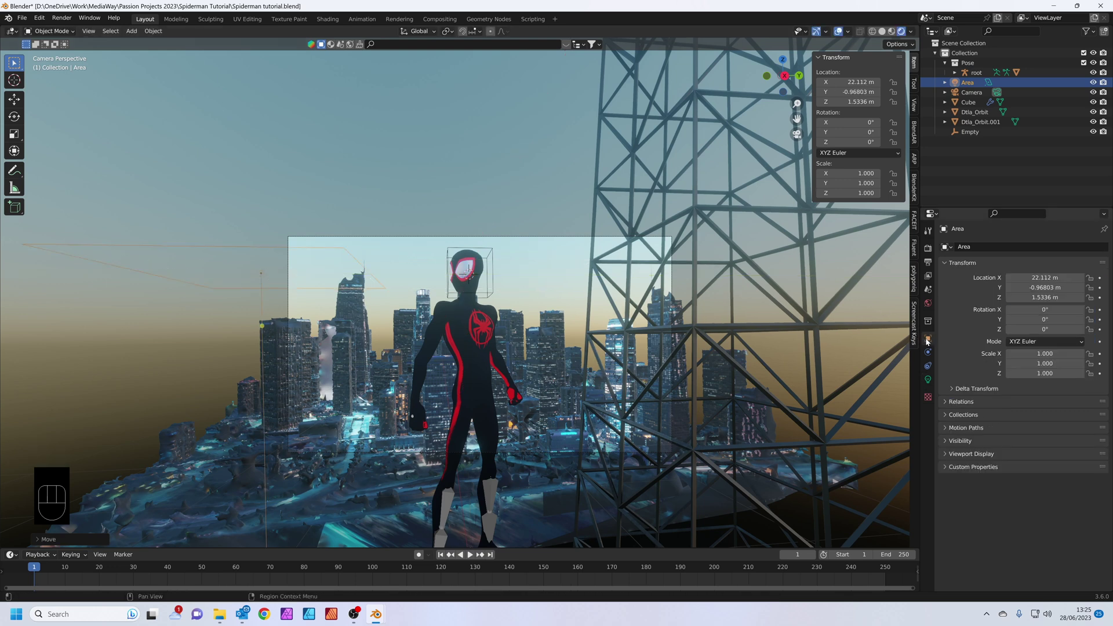
left_click(928, 366)
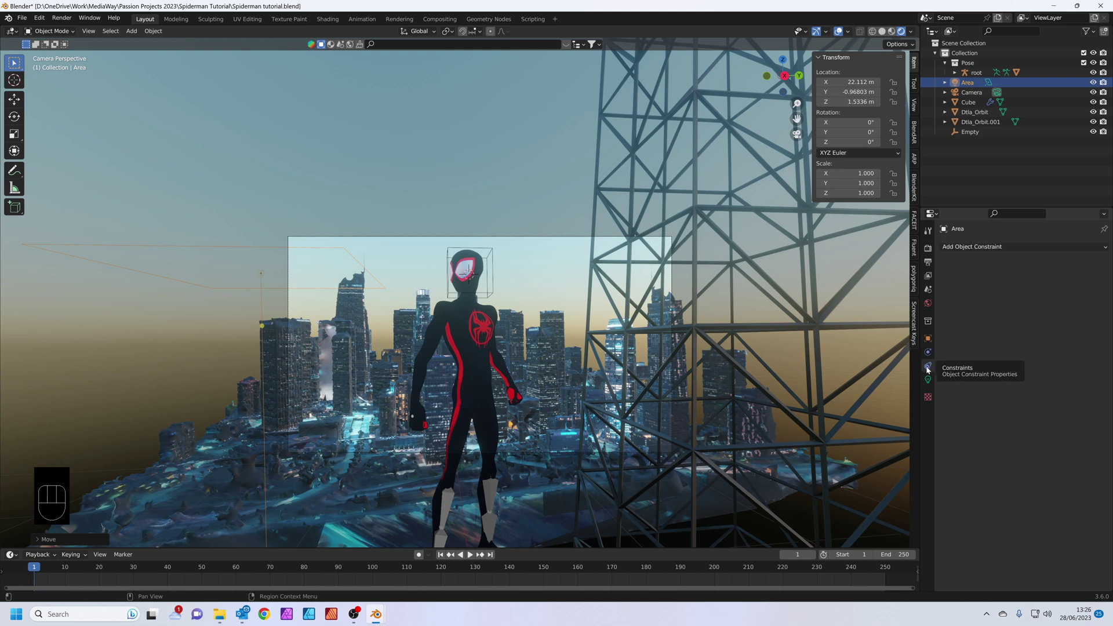
left_click(1005, 247)
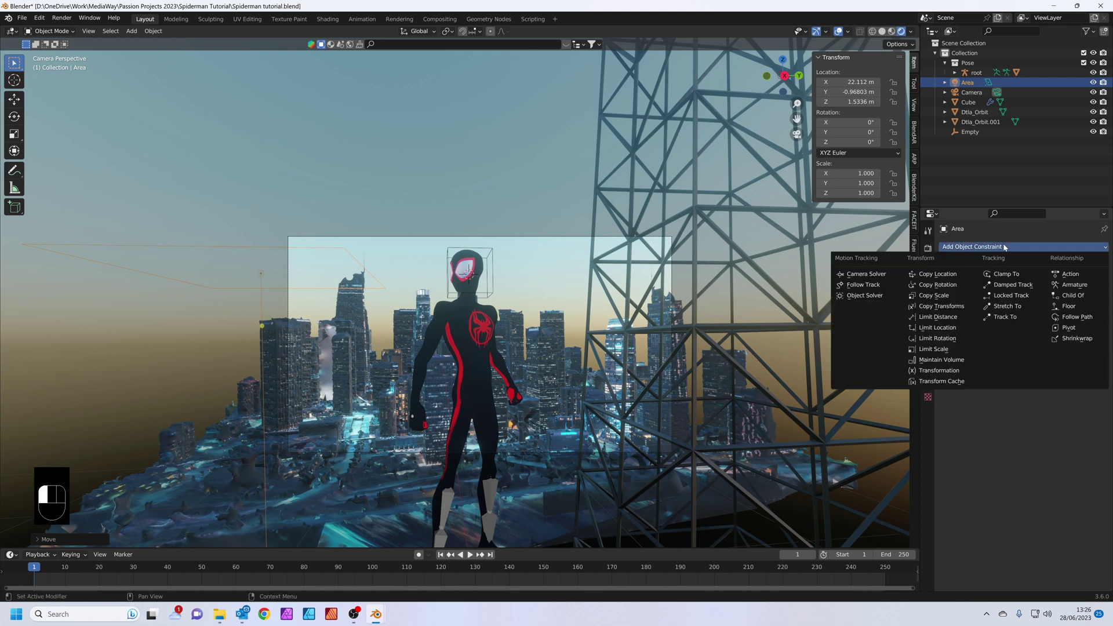
left_click(1005, 316)
left_click(1089, 278)
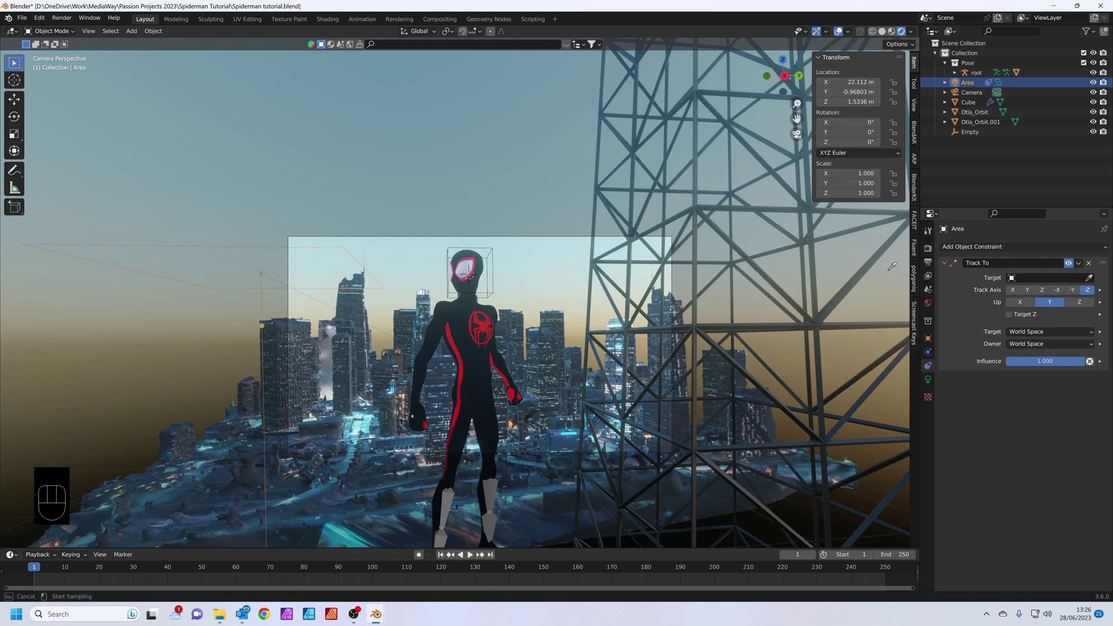
left_click(493, 247)
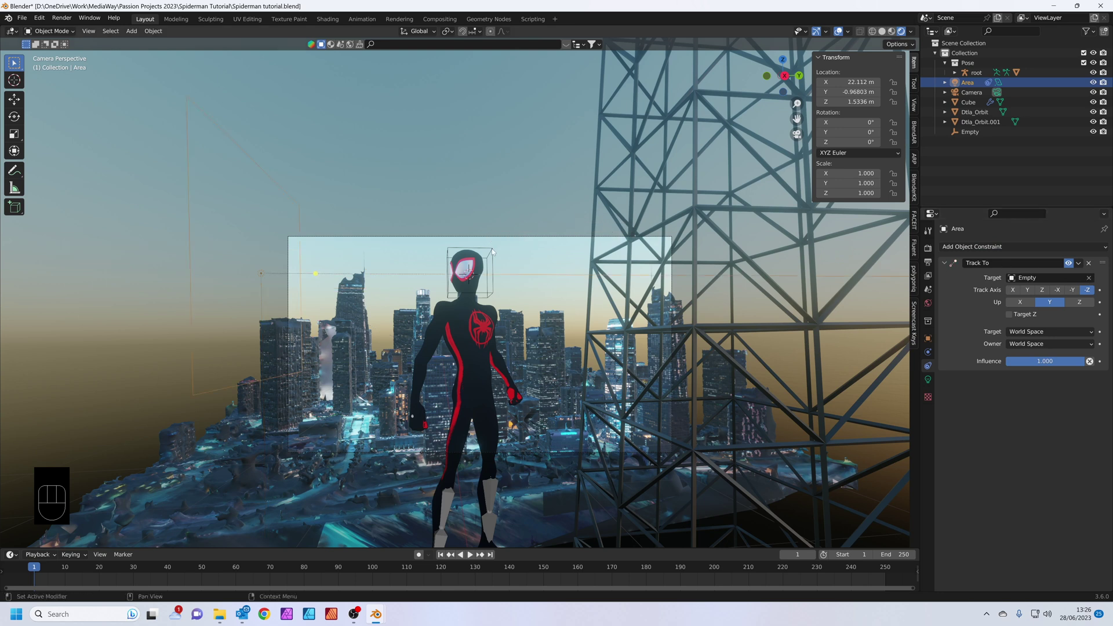
Move the area light beside Spider-Man to about X 21.98 m, Y -1.06 m, Z 1.64 m
middle_click_drag(386, 283, 659, 401)
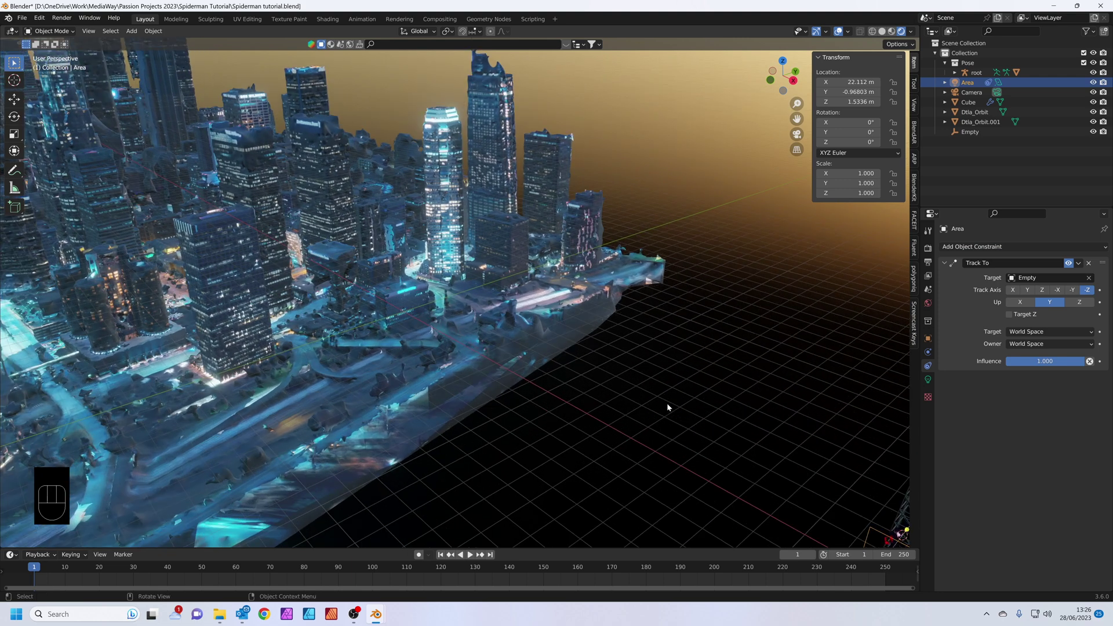
key("KP_Decimal")
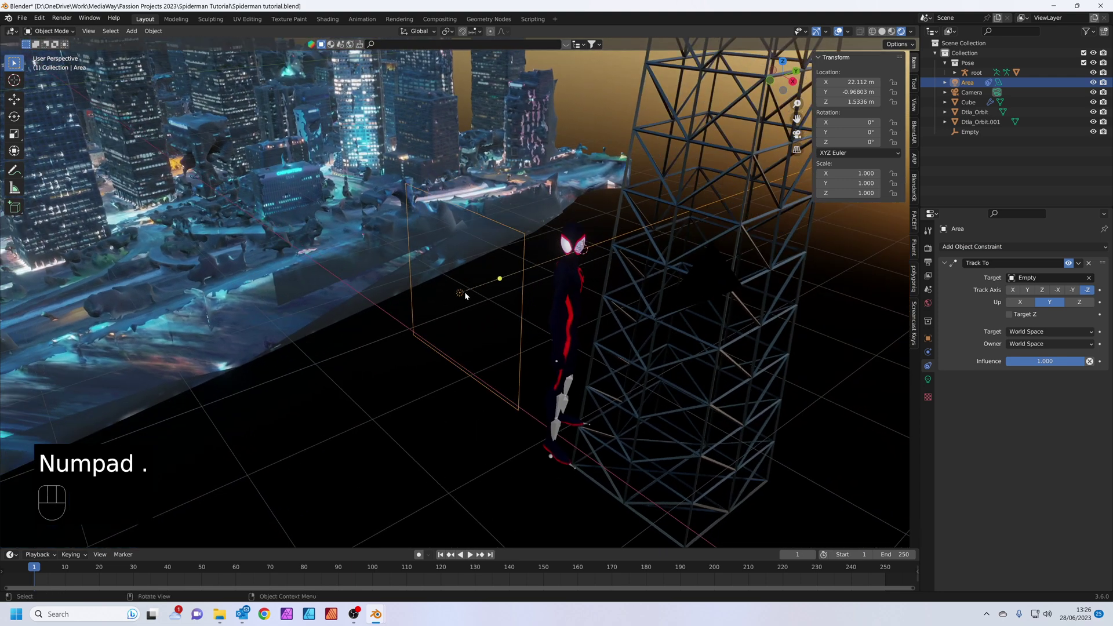
key("g")
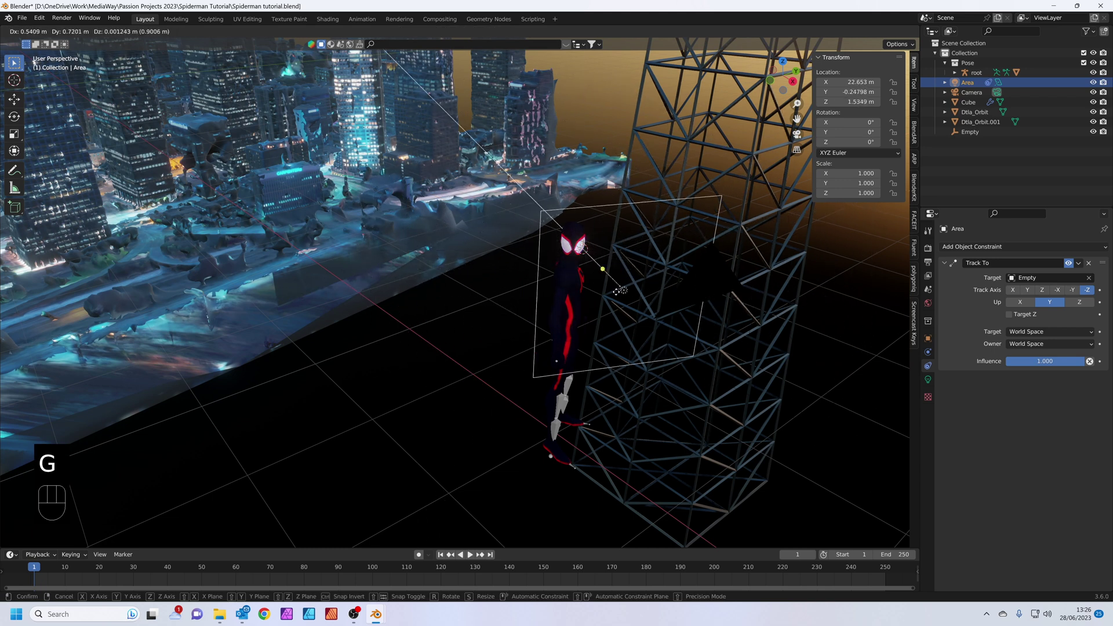
left_click(435, 272)
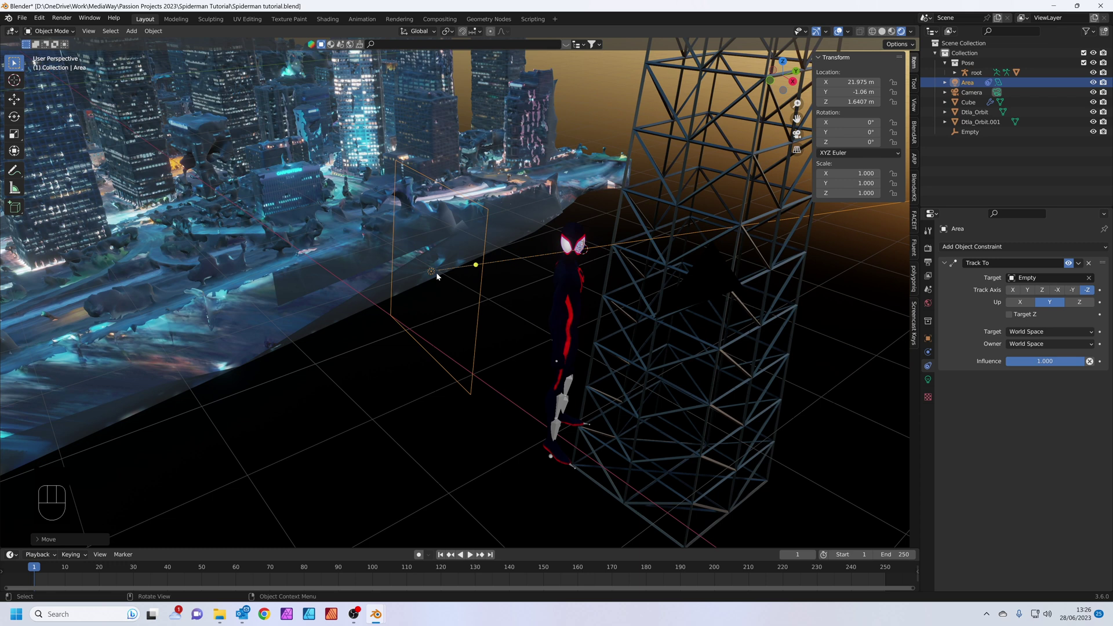
Set the area light's power to 250 W
middle_click_drag(436, 276, 480, 315)
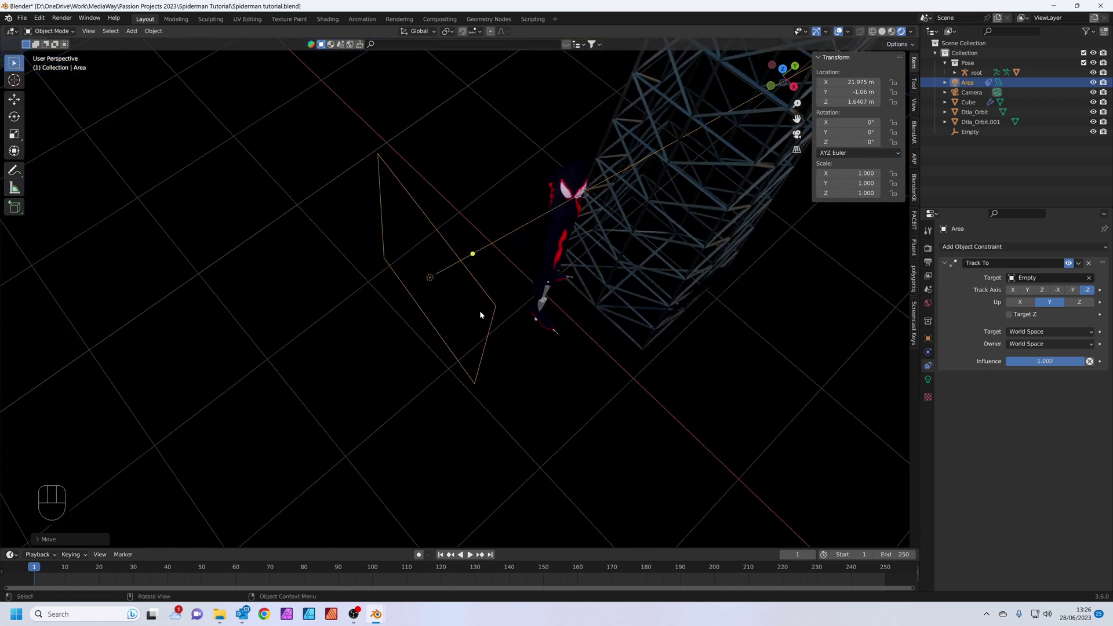
left_click(928, 381)
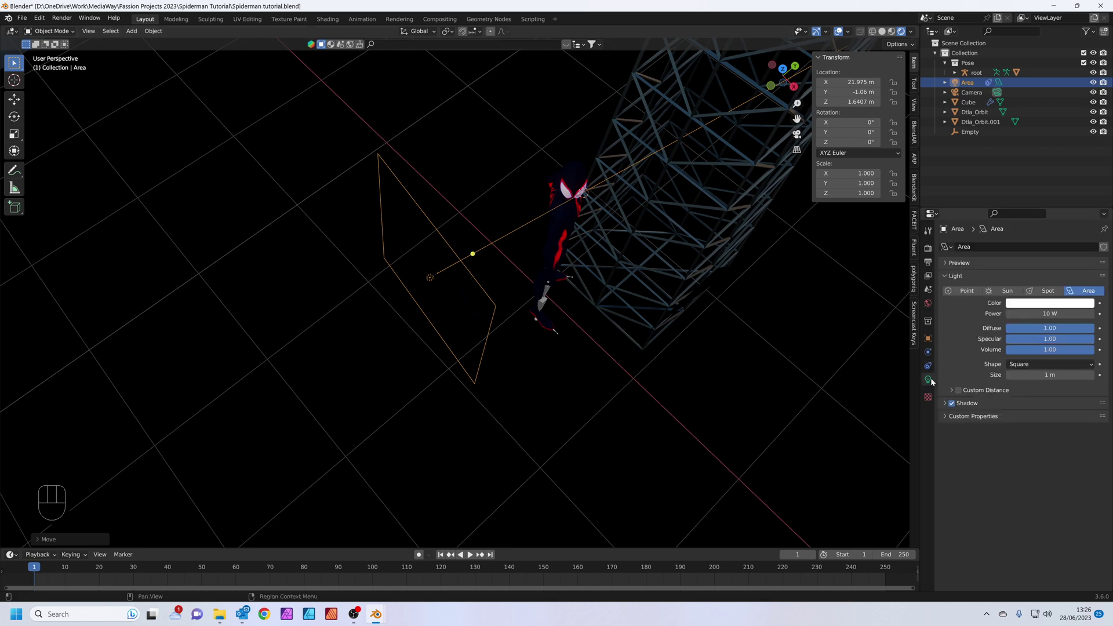
left_click(1014, 314)
type("2")
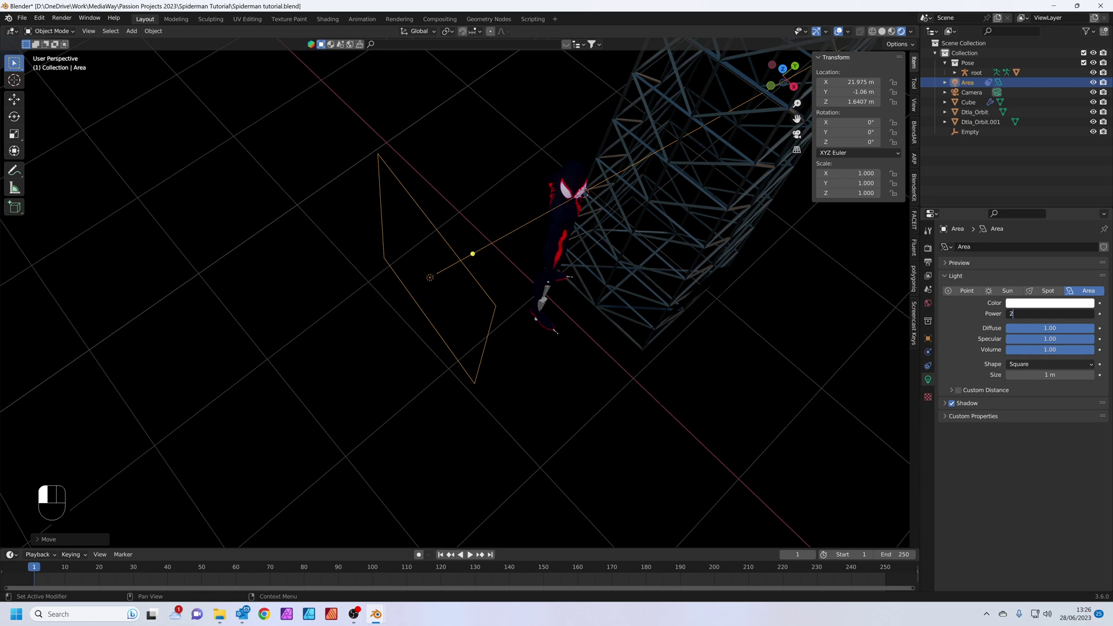
type("50")
key("Return")
From the camera view, duplicate the area light to Spider-Man's opposite side, at about Y 1.33 m
mouse_move(556, 307)
middle_mouse_down()
mouse_move(571, 315)
mouse_move(533, 287)
mouse_move(530, 266)
mouse_move(567, 302)
middle_mouse_up()
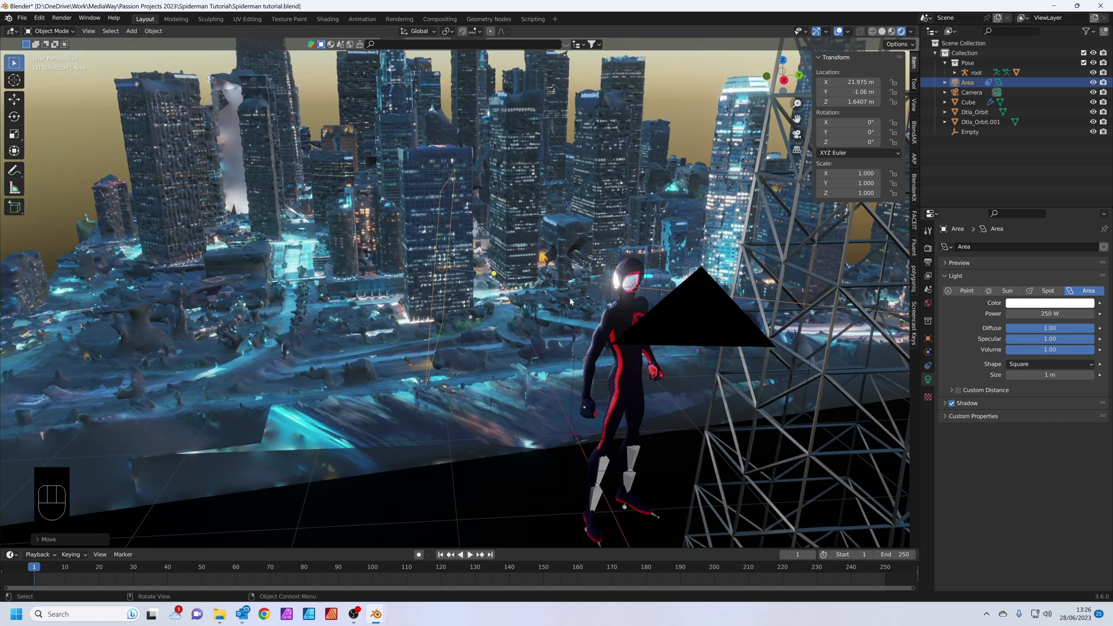
key("KP_0")
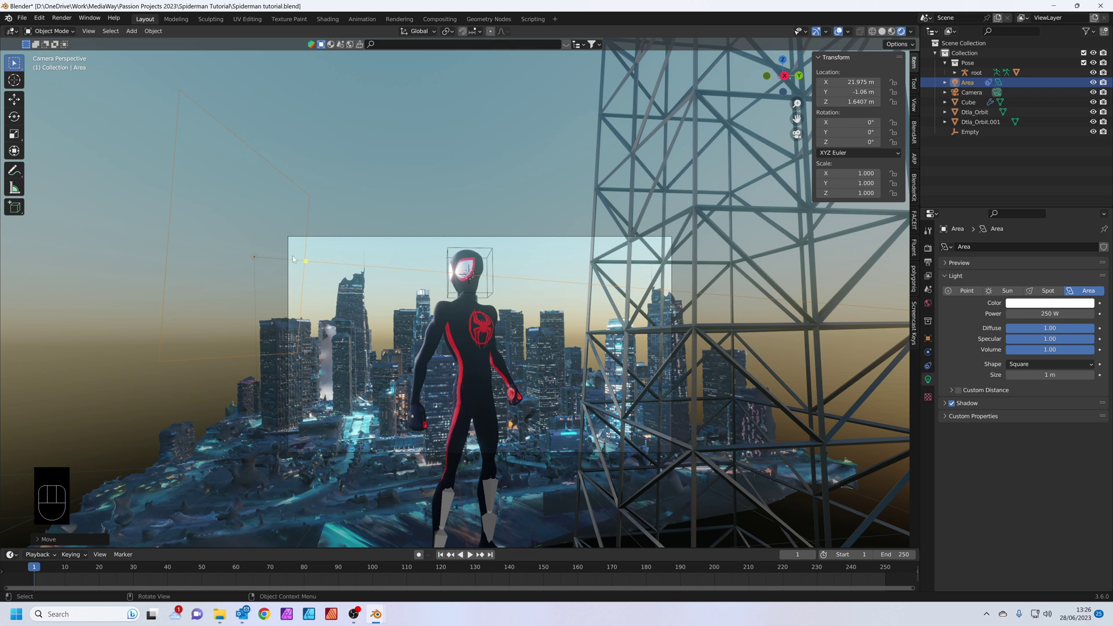
key("shift+d")
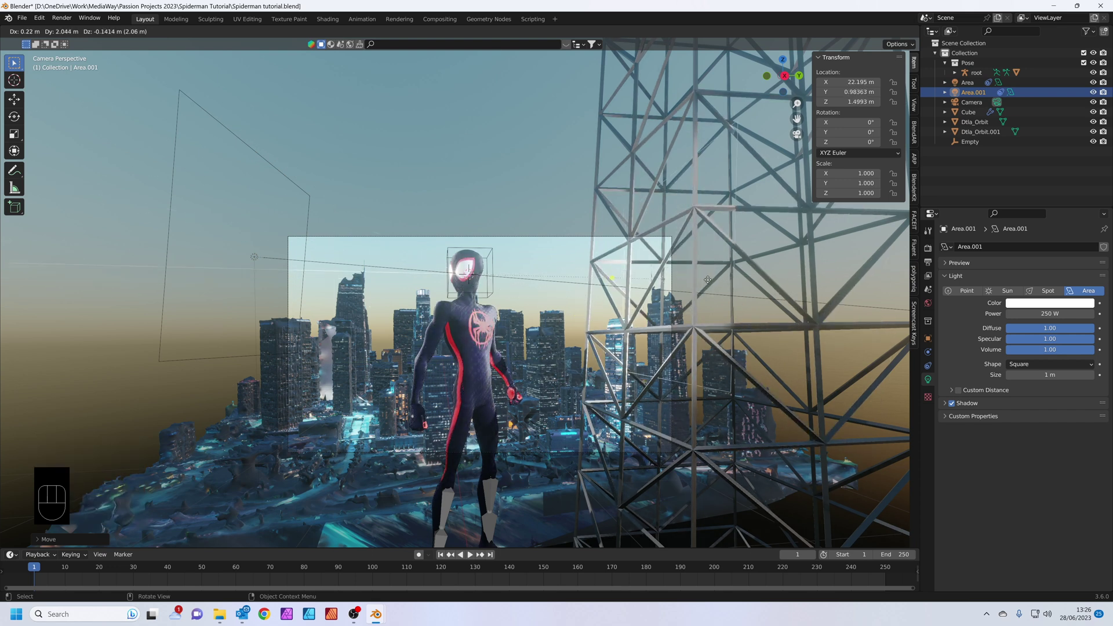
left_click(778, 269)
Move the duplicated area light back along the X axis to about 21.52 m and check it through the camera
middle_click_drag(777, 269, 729, 293)
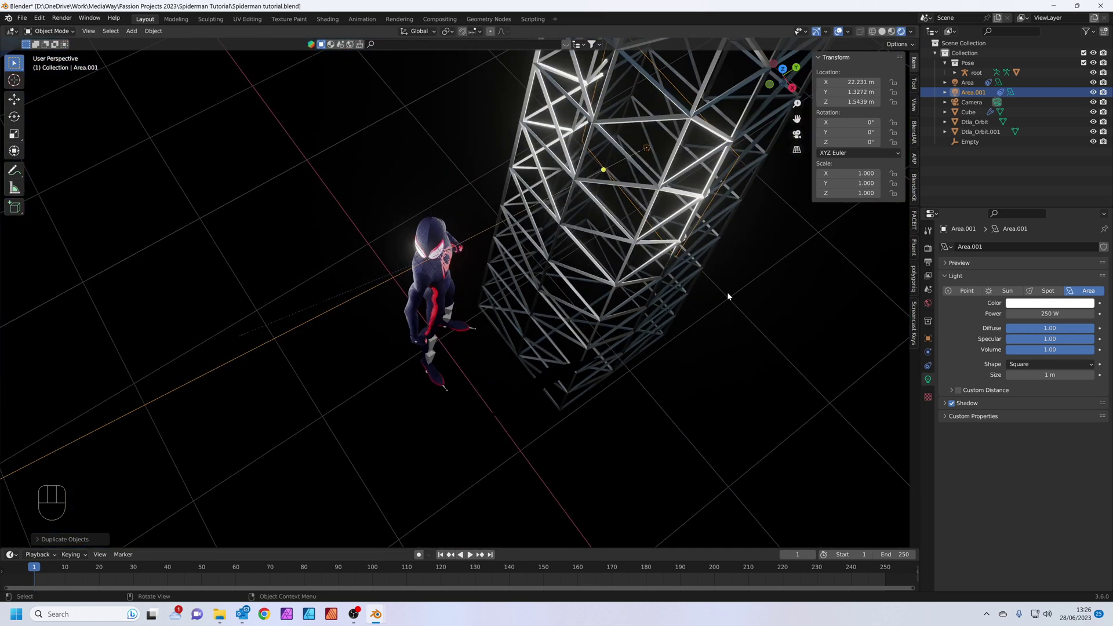
key("g")
key("y")
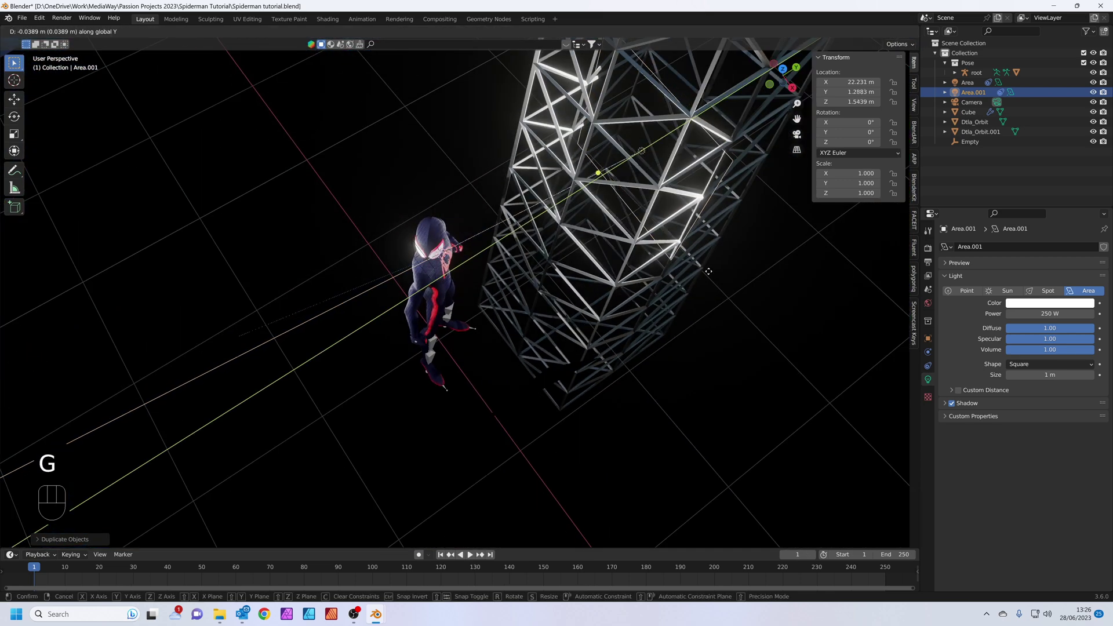
key("x")
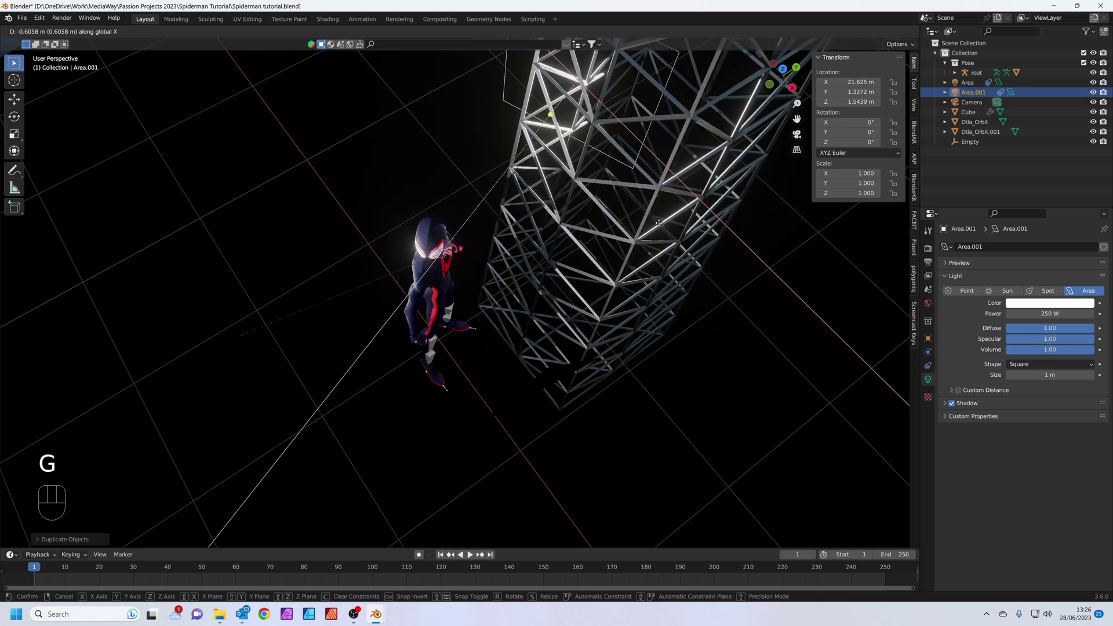
left_click(658, 222)
middle_click_drag(658, 223, 474, 223)
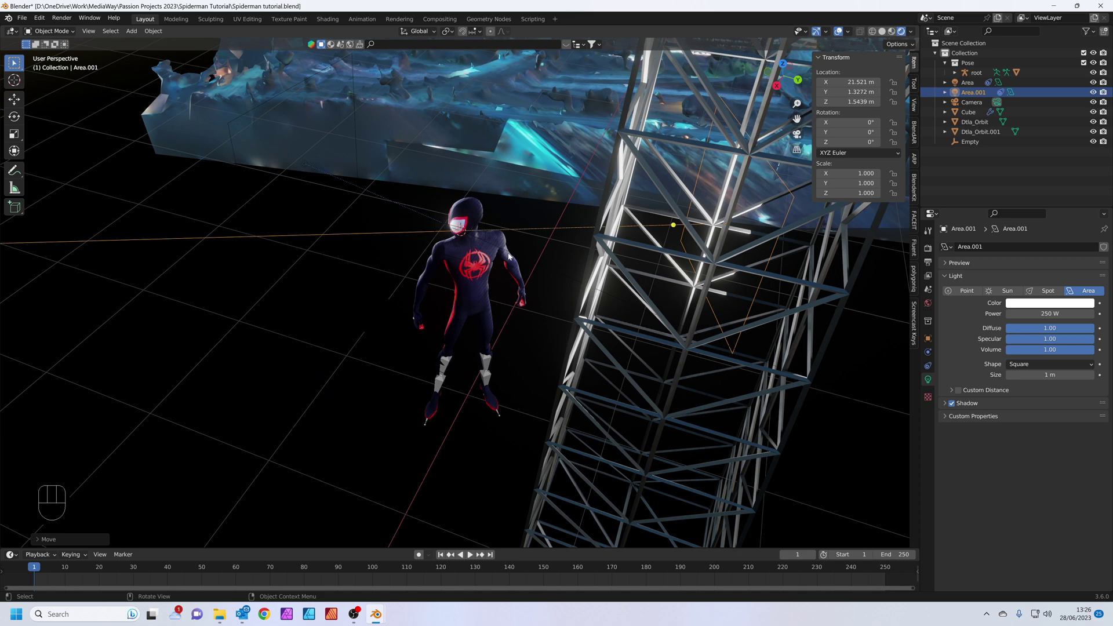
key("KP_0")
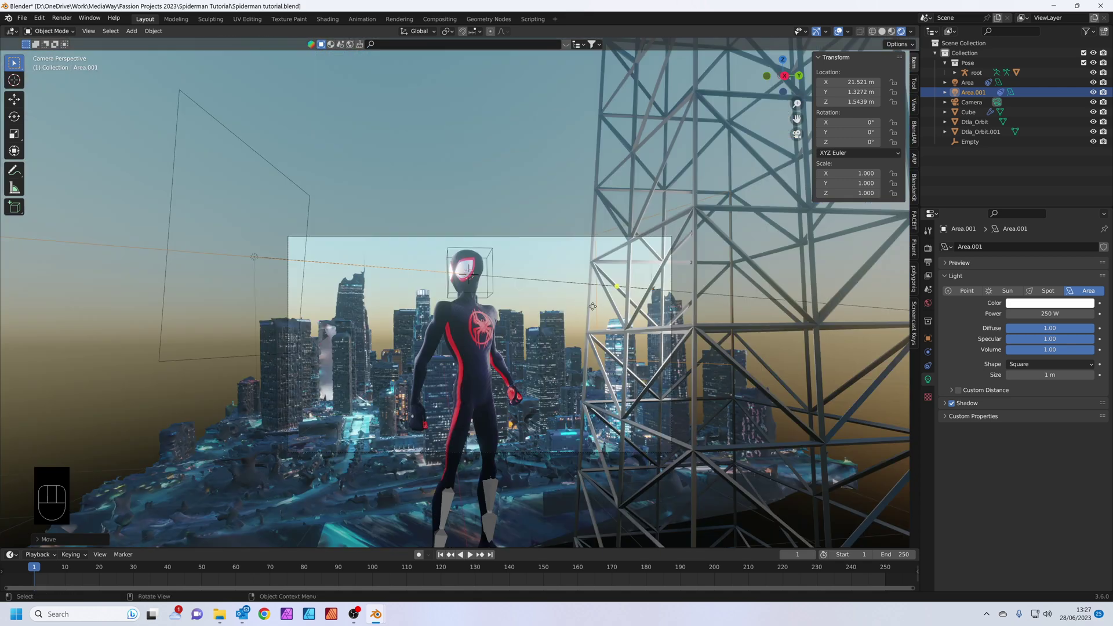
Duplicate the area light to about X 23.77 m, Y 3.35 m, Z 0.14 m and lower its power to about 82.1 W
mouse_move(611, 305)
middle_mouse_down()
mouse_move(634, 322)
mouse_move(627, 308)
middle_mouse_up()
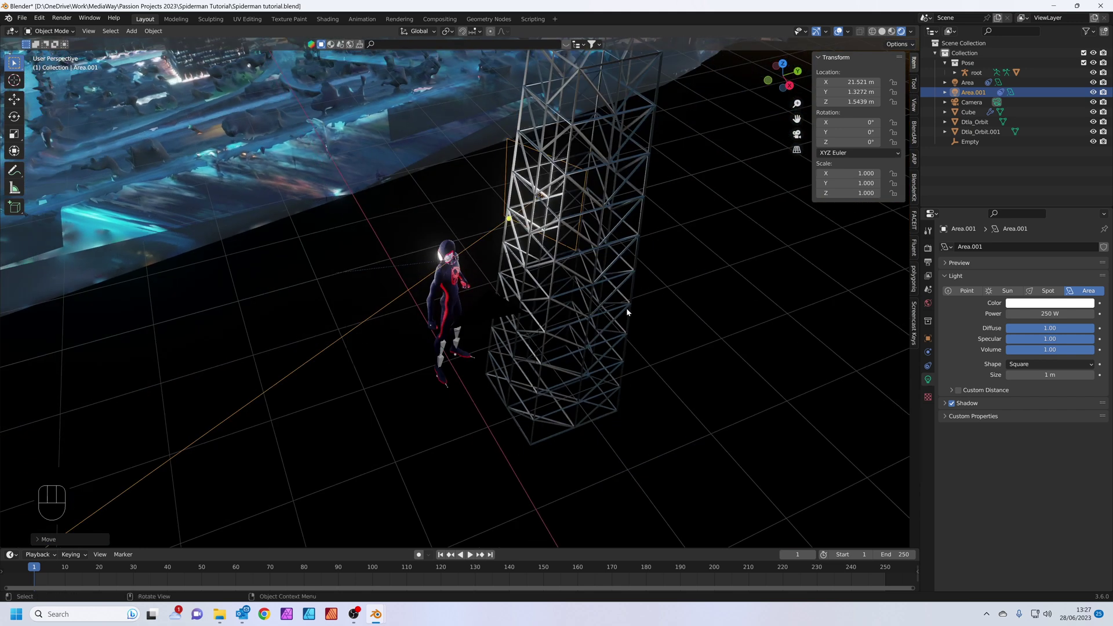
key("shift+d")
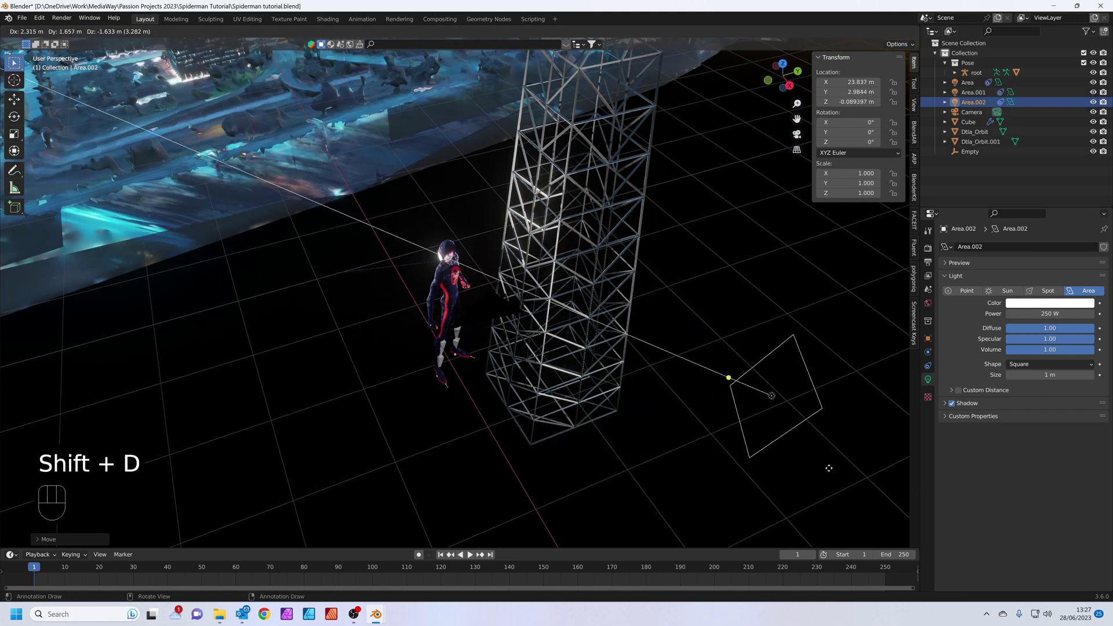
left_click(858, 443)
middle_click_drag(809, 431, 804, 392)
mouse_move(1050, 309)
left_mouse_down()
mouse_move(1020, 309)
mouse_move(1044, 309)
left_mouse_up()
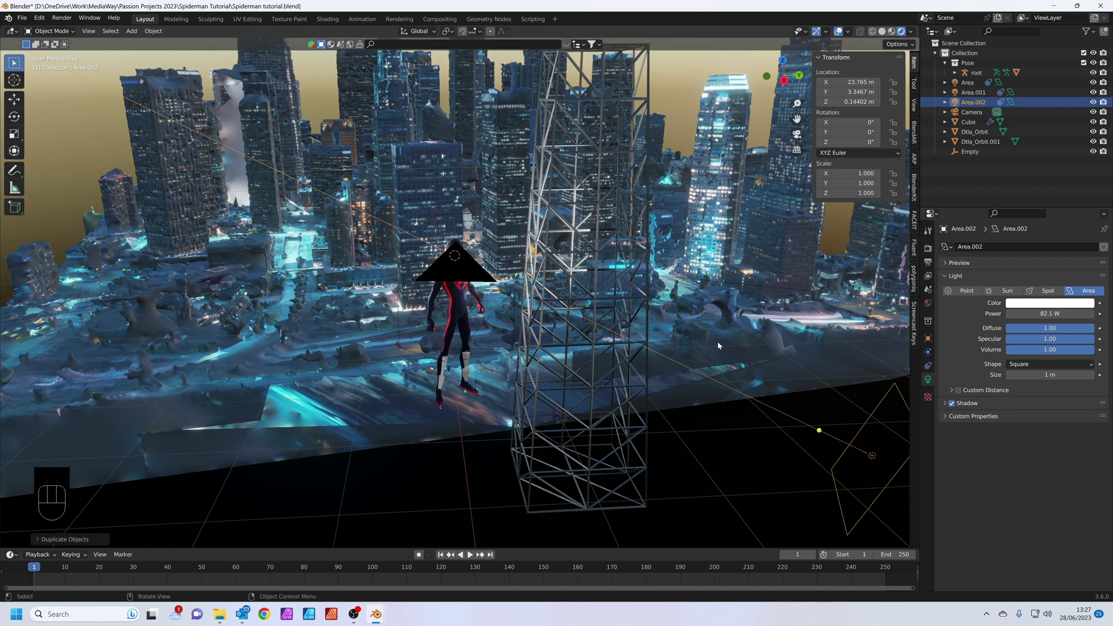
key("KP_0")
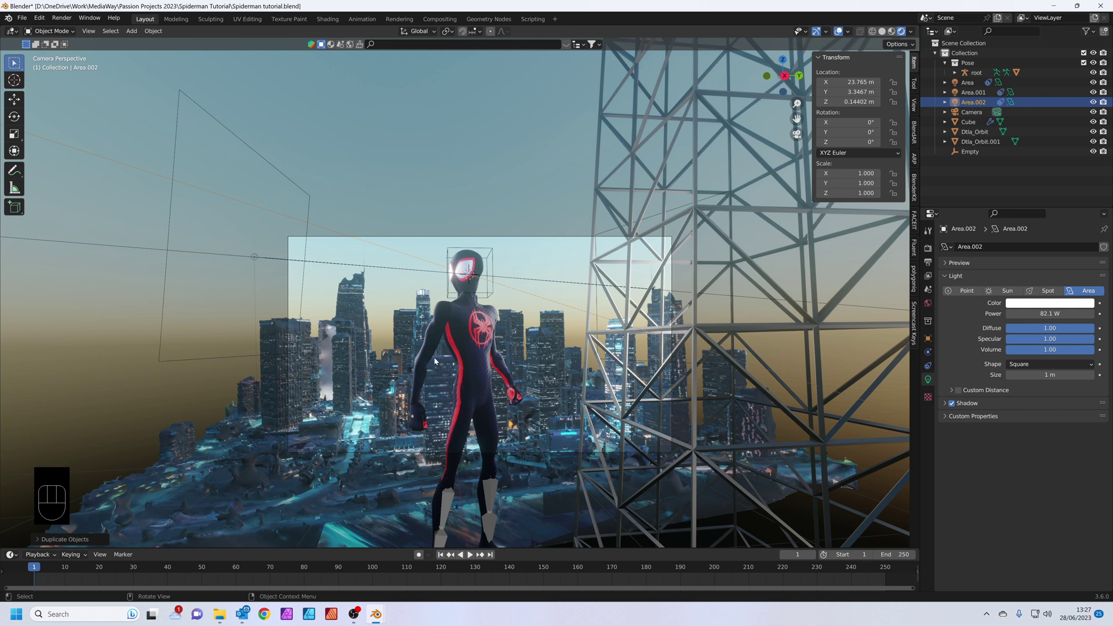
Test-render the current lighting and set the camera's depth of field to focus on the Empty at Spider-Man's head
key("F12")
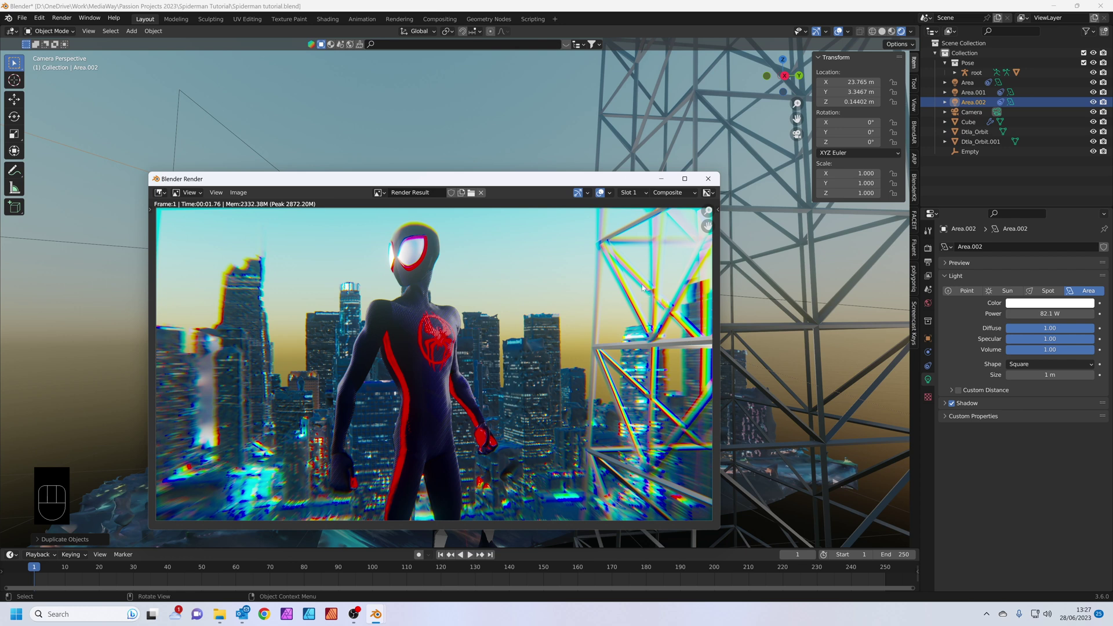
left_click(707, 179)
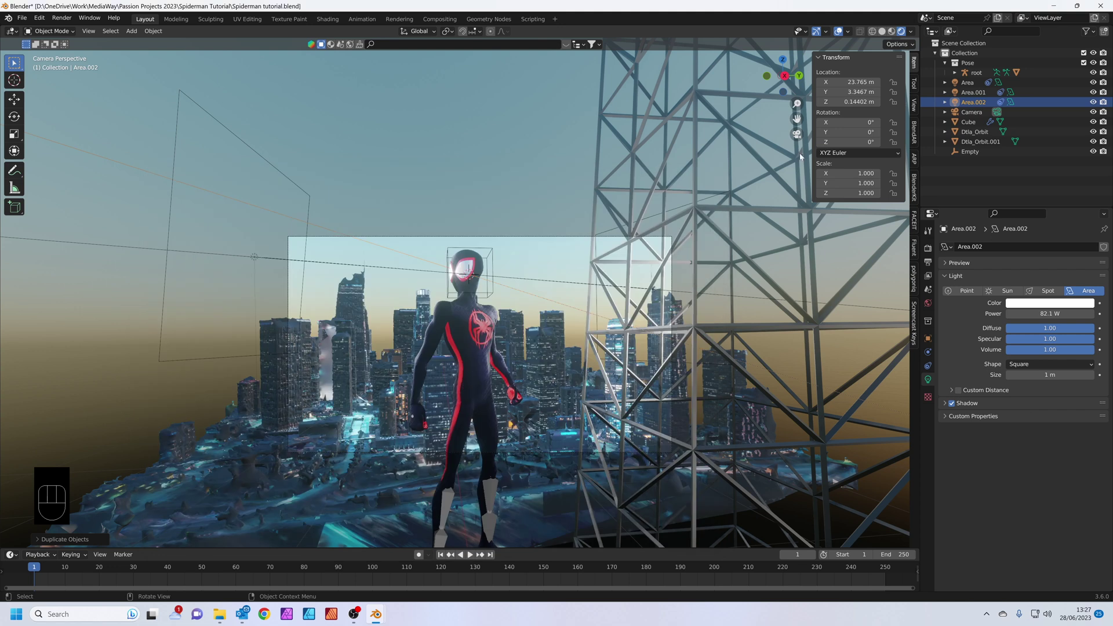
left_click(972, 112)
left_click(951, 371)
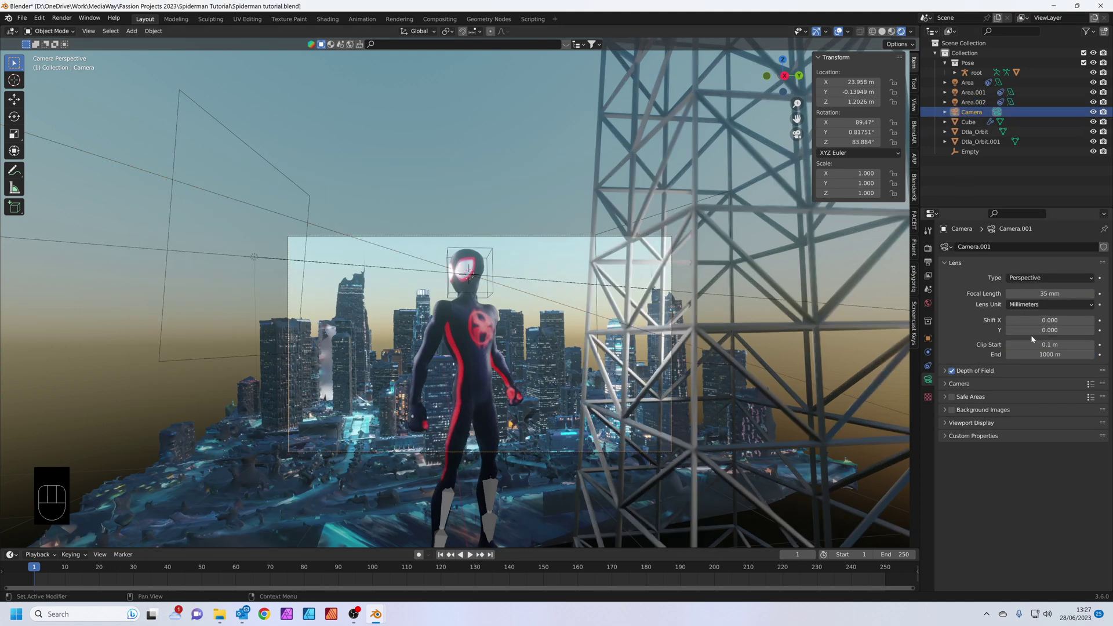
left_click(985, 371)
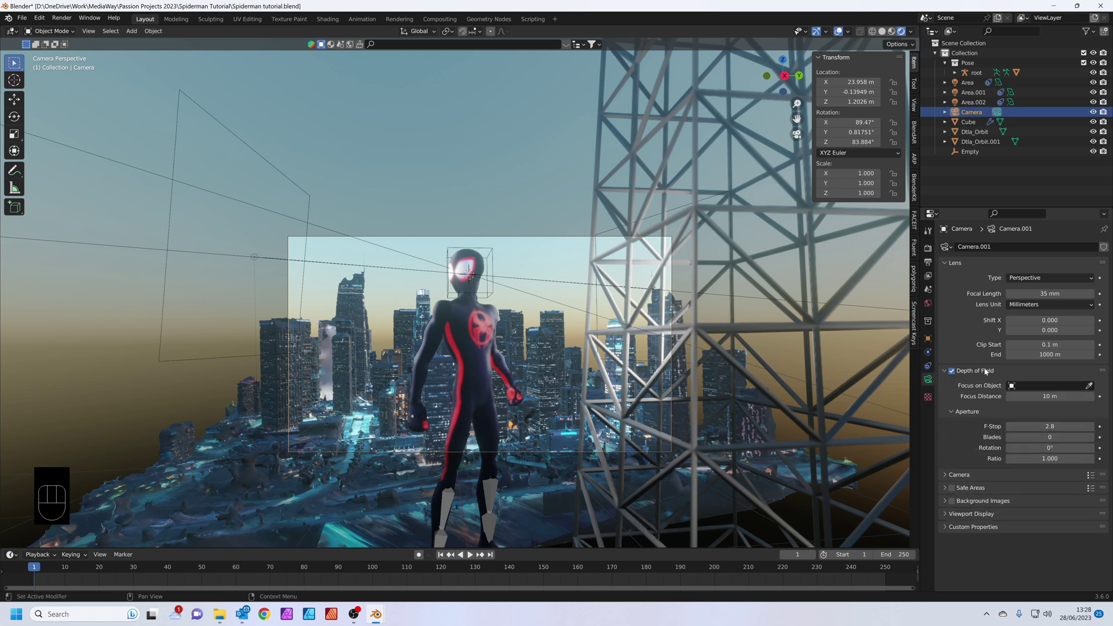
left_click(1088, 385)
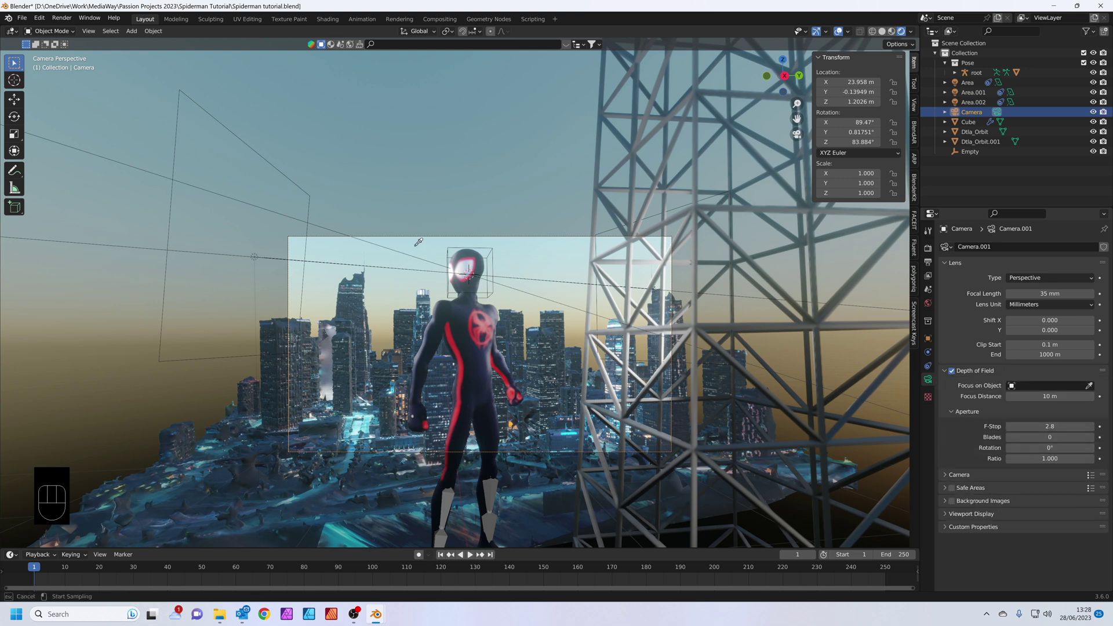
left_click(472, 244)
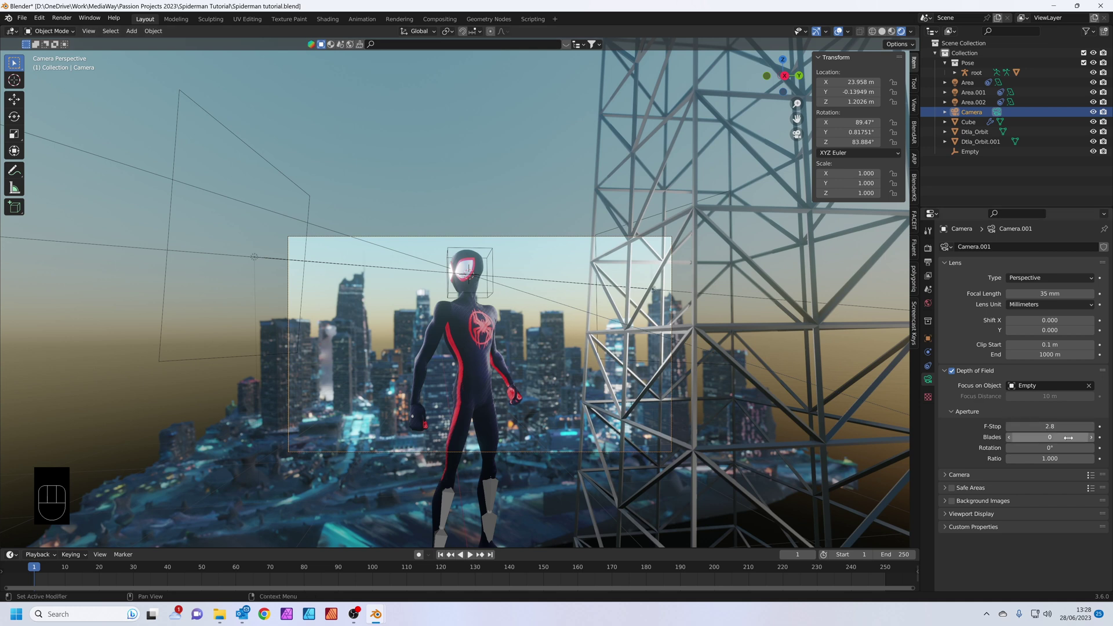
Lower the camera's depth-of-field F-Stop to 1.7 and test-render the background blur
mouse_move(1050, 426)
left_mouse_down()
mouse_move(1011, 426)
mouse_move(1038, 426)
left_mouse_up()
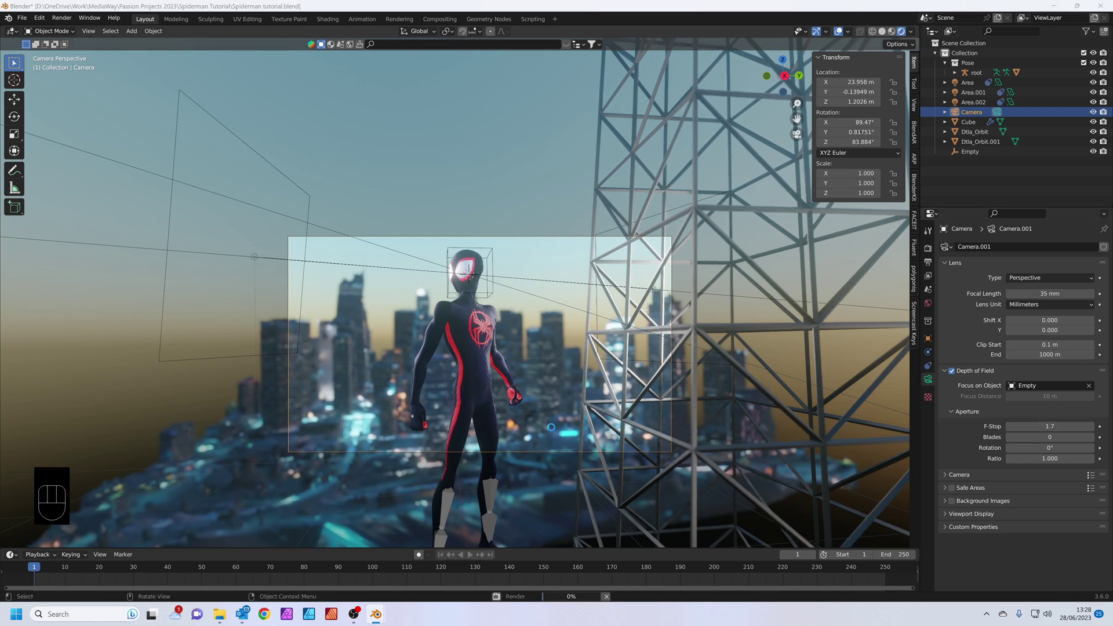
key("F12")
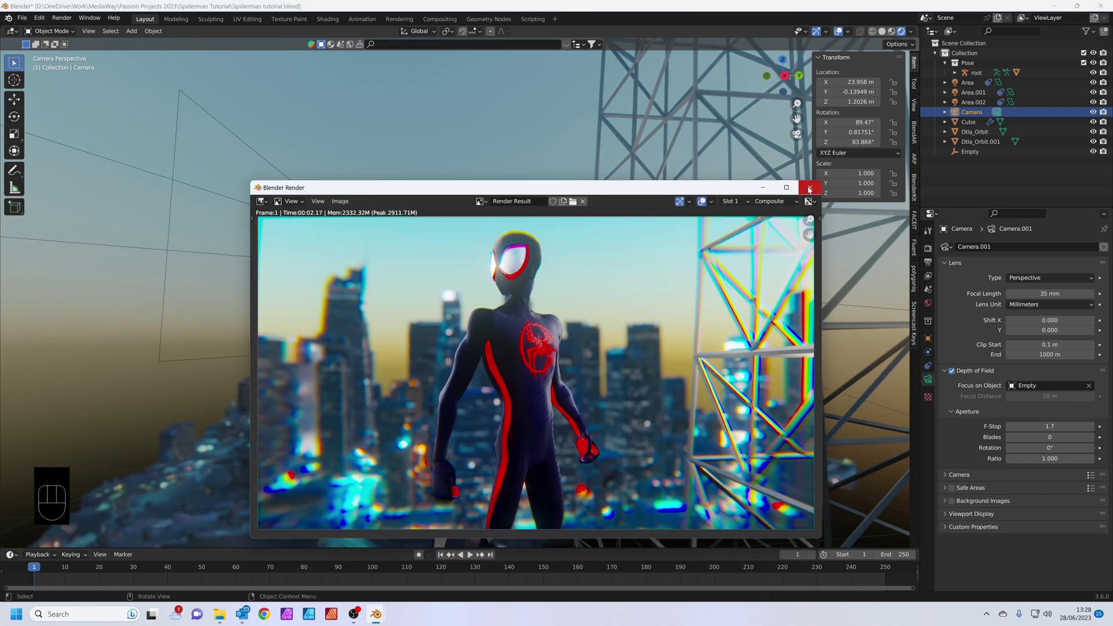
left_click(810, 188)
Add a cube mesh and move it along the X axis behind Spider-Man to about 7.84 m
middle_click_drag(491, 373, 473, 357)
key("shift+a")
mouse_move(472, 357)
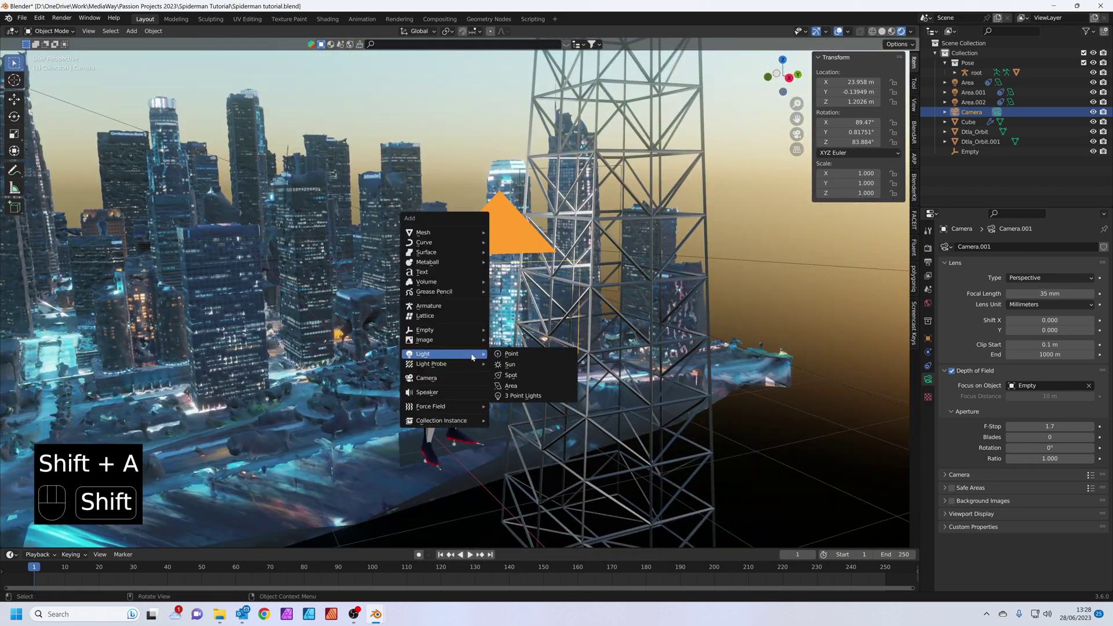
mouse_move(451, 234)
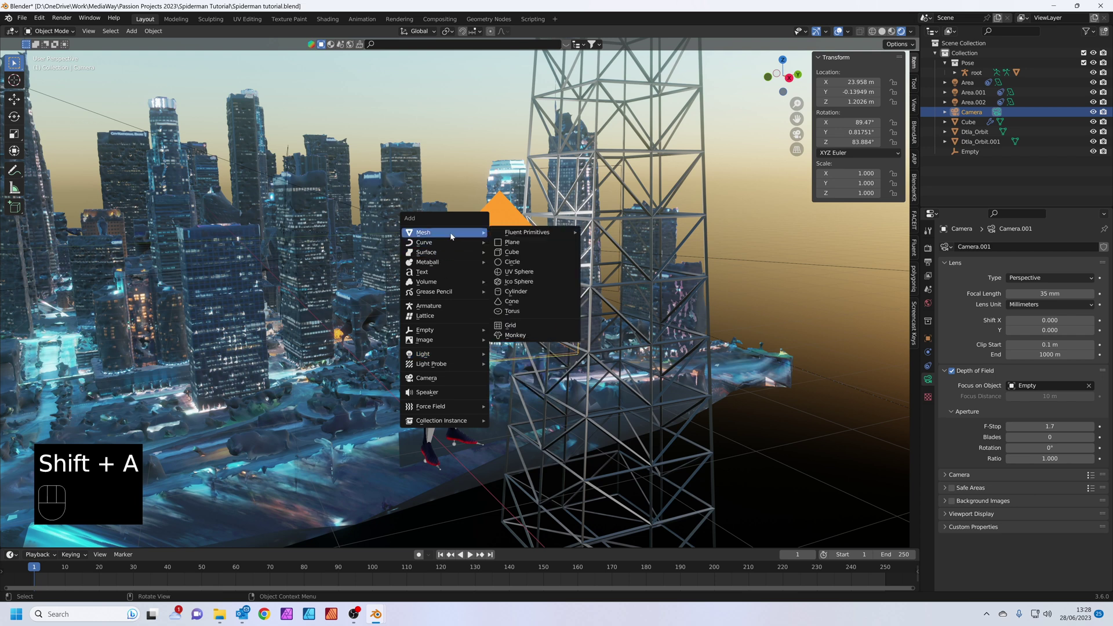
left_click(527, 256)
middle_click_drag(541, 306, 574, 351)
key("g")
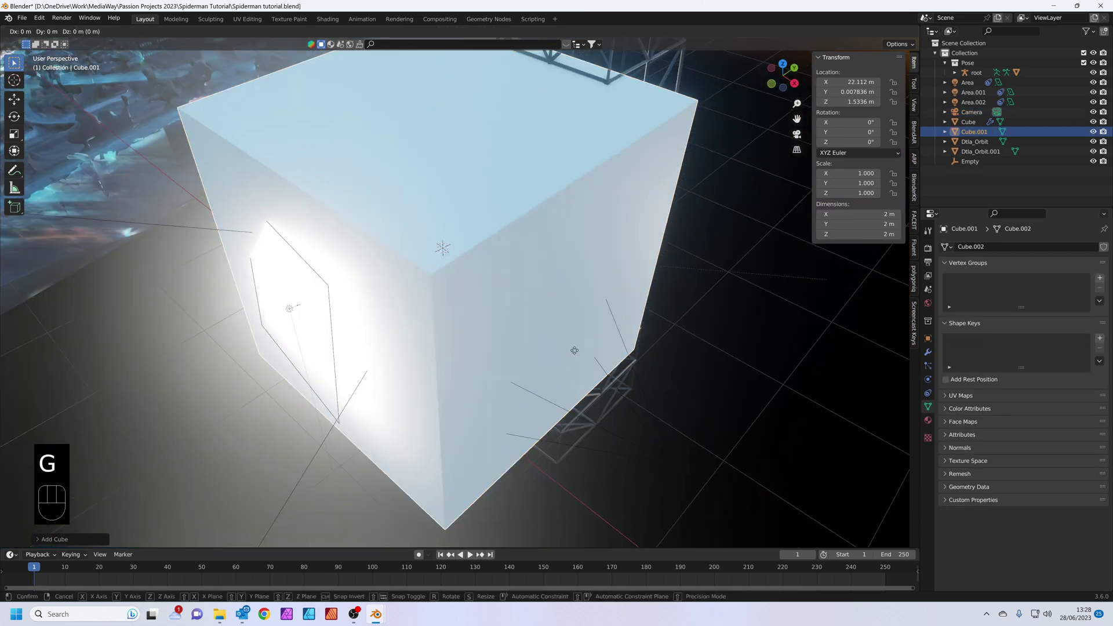
key("x")
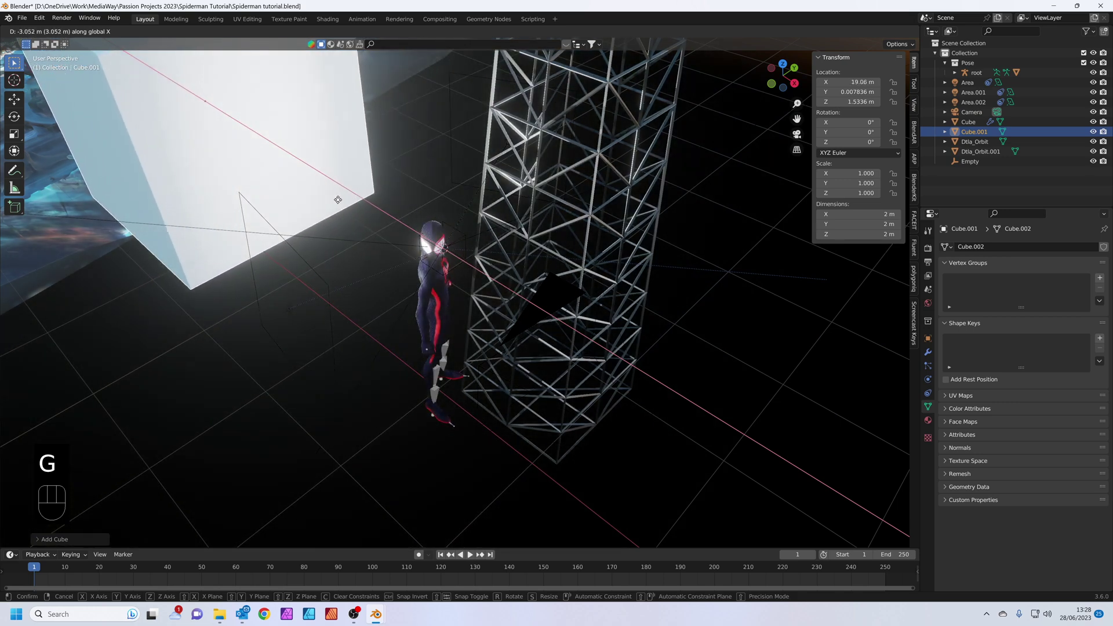
left_click(311, 186)
scroll(397, 211, "down", 10)
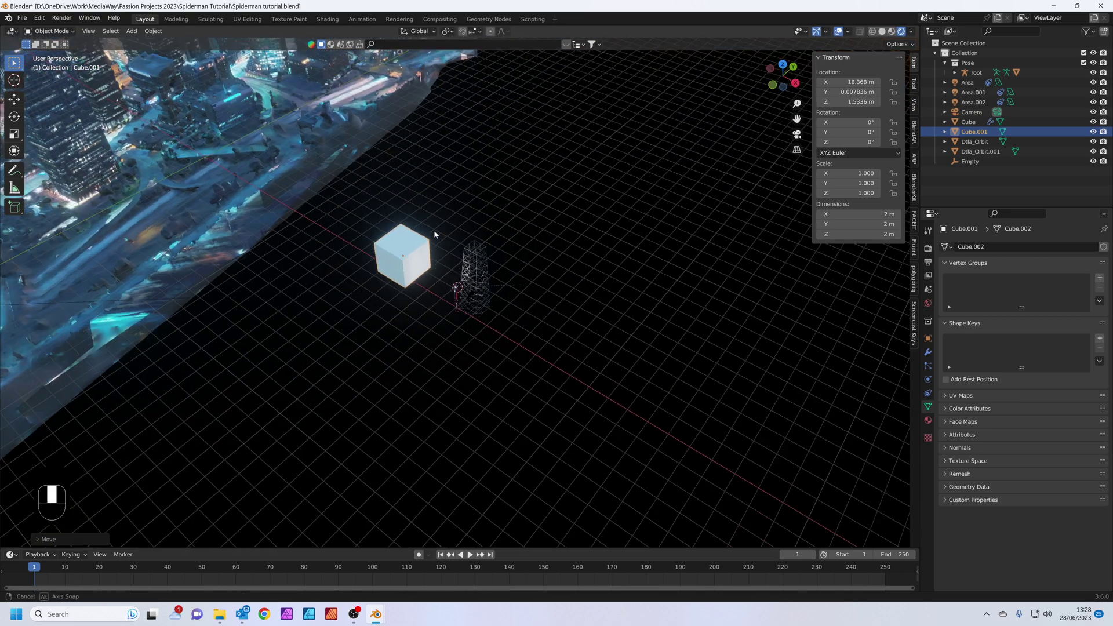
key("g")
key("x")
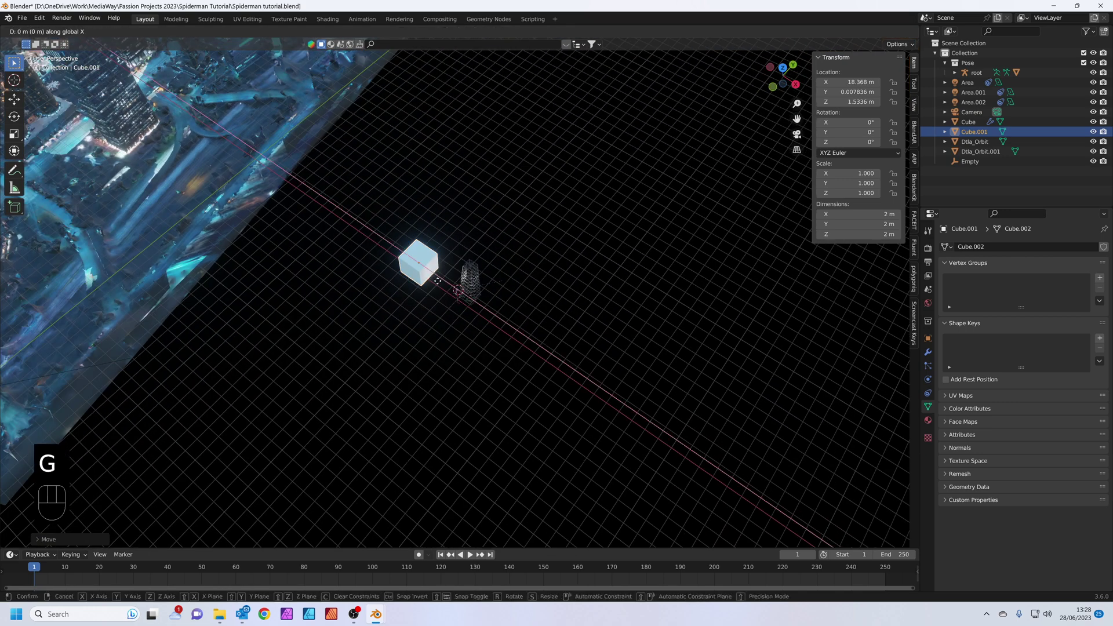
left_click(346, 202)
Scale the new cube uniformly to about 9.37 so that it reaches around Spider-Man and the tower
key("s")
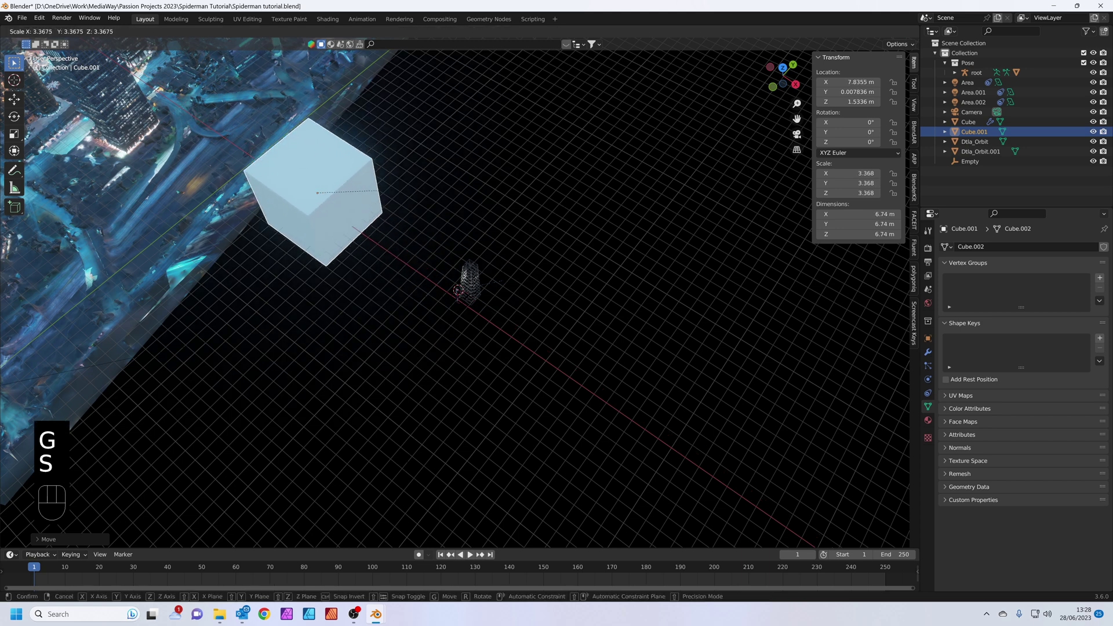
left_click(637, 183)
middle_click_drag(637, 184, 535, 289)
scroll(509, 287, "up", 4)
scroll(513, 291, "up", 3)
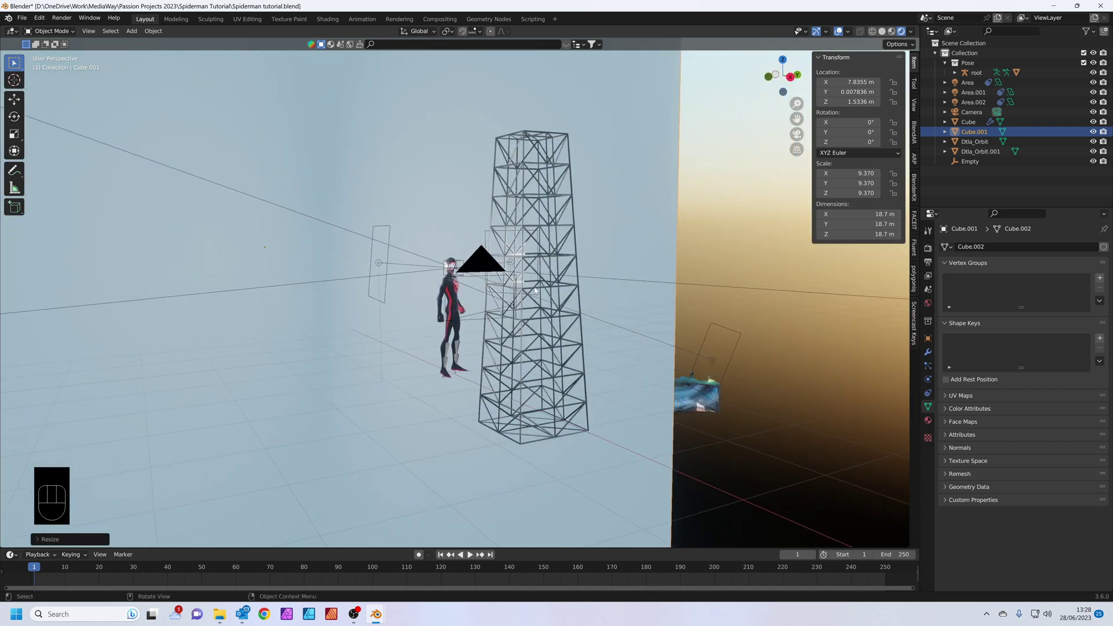
Create a new material on the large cube and name it Fog
left_click(928, 420)
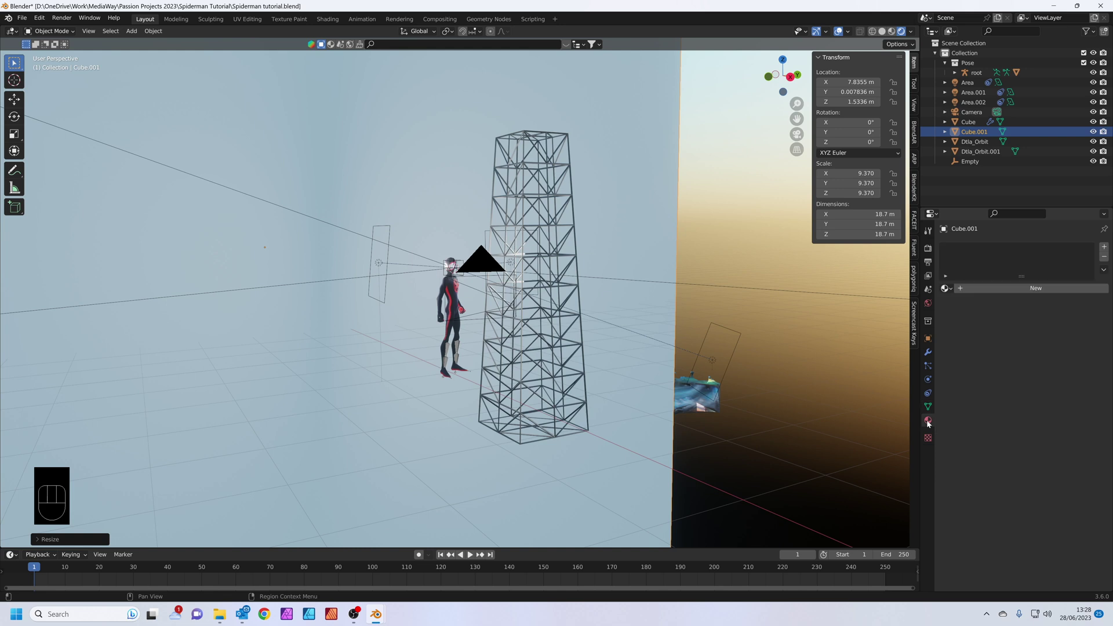
left_click(990, 289)
left_click(990, 288)
type("Fog")
key("Return")
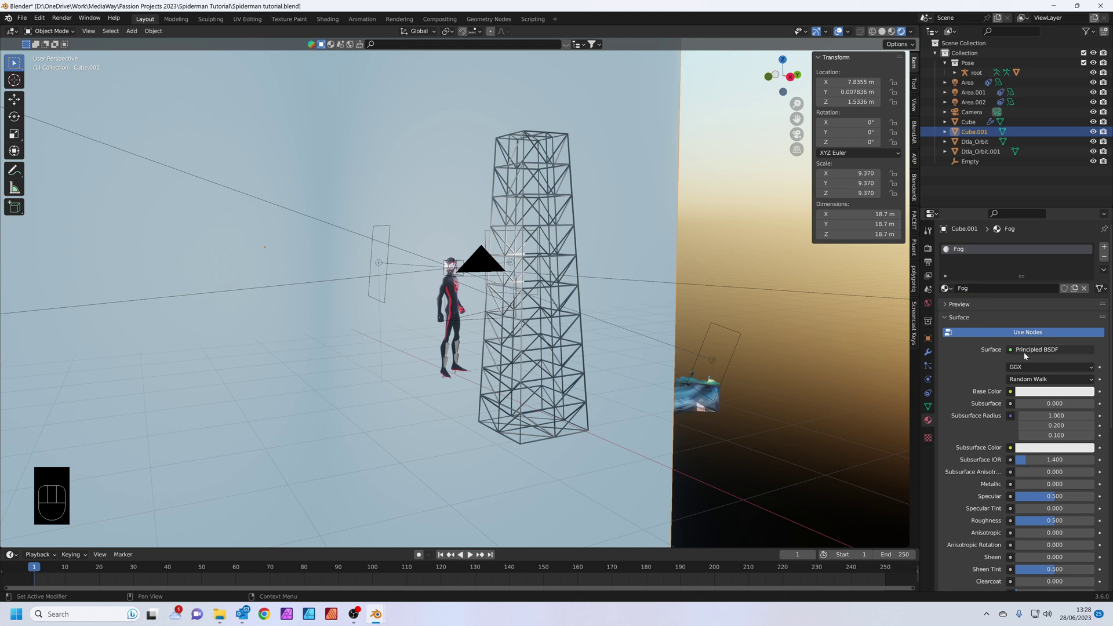
Remove the Fog material's surface shader and assign Principled Volume as its volume shader
left_click(1046, 350)
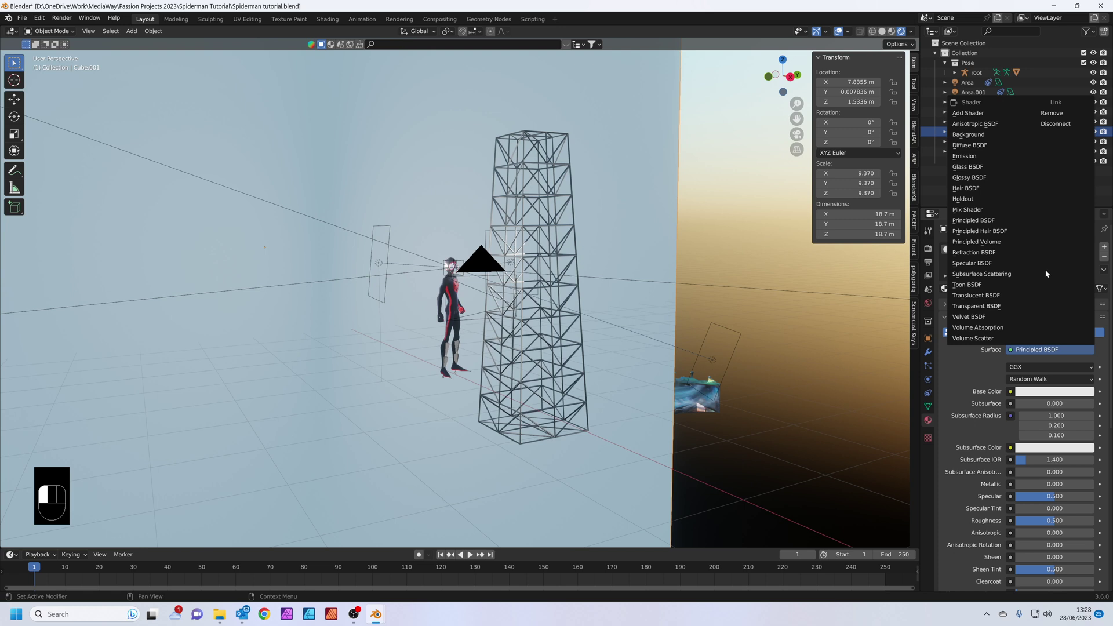
left_click(1056, 114)
left_click(961, 365)
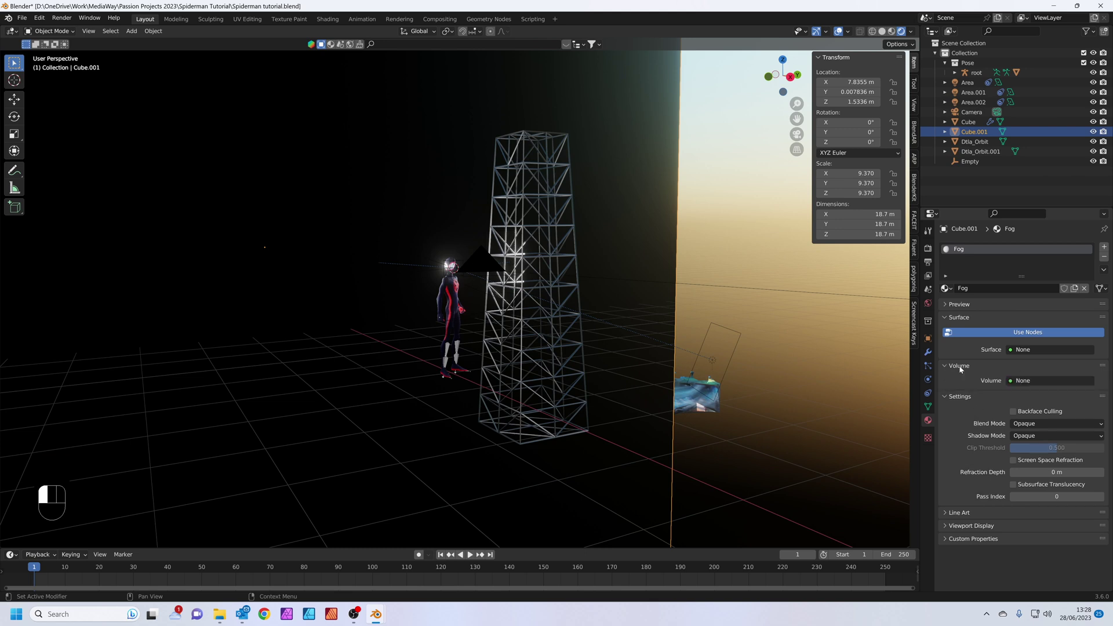
left_click(1023, 381)
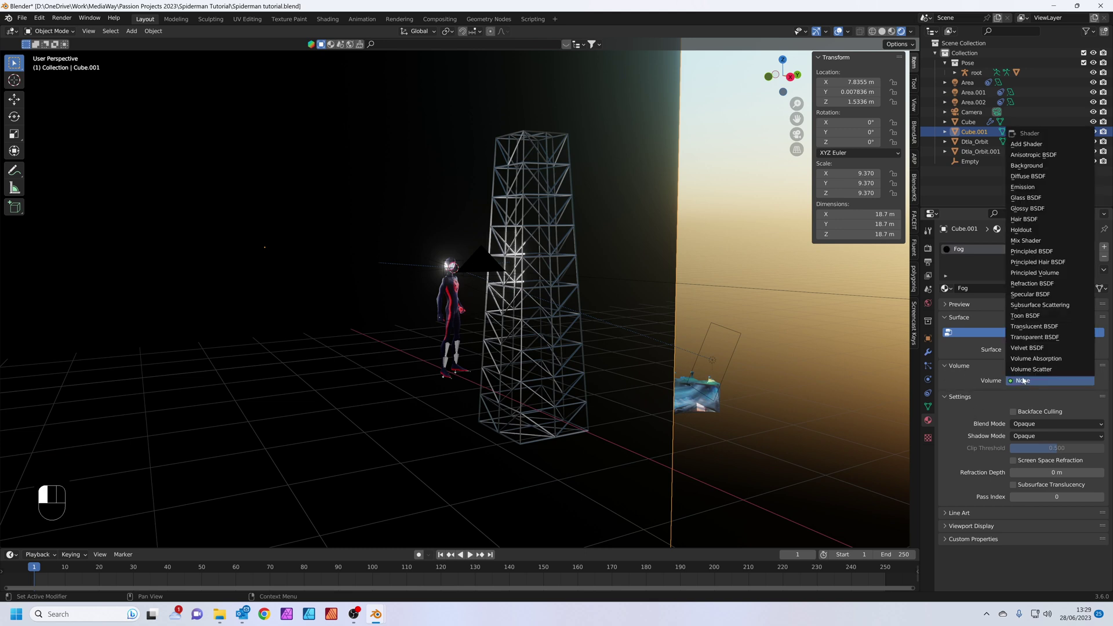
left_click(1053, 273)
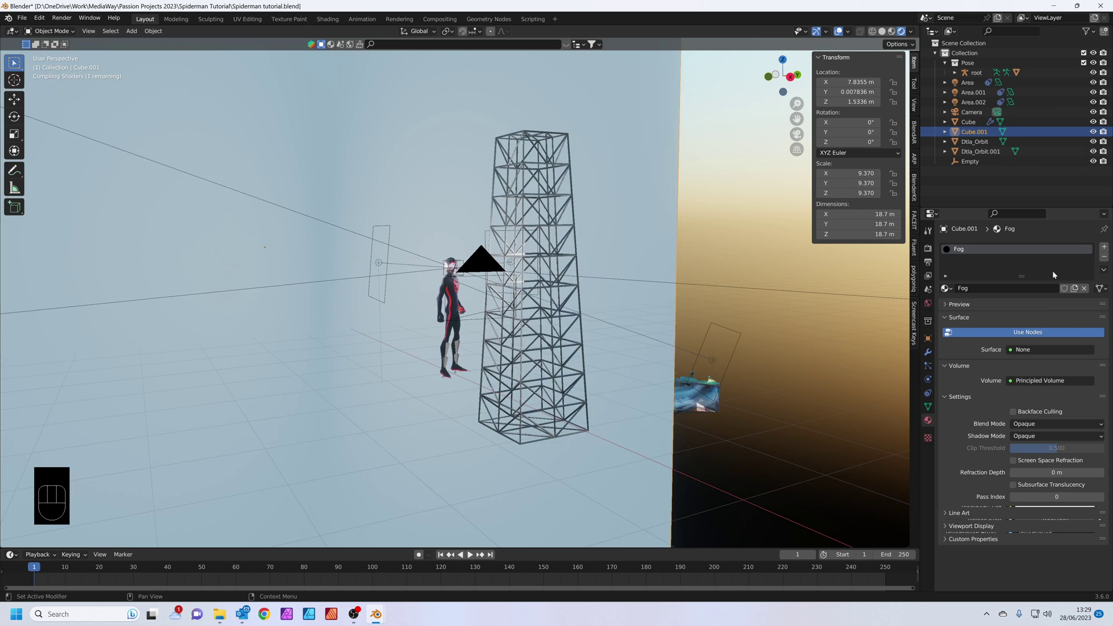
Lower the Fog material's volume density to 0.1 and check the haze through the camera
middle_click_drag(822, 353, 684, 360)
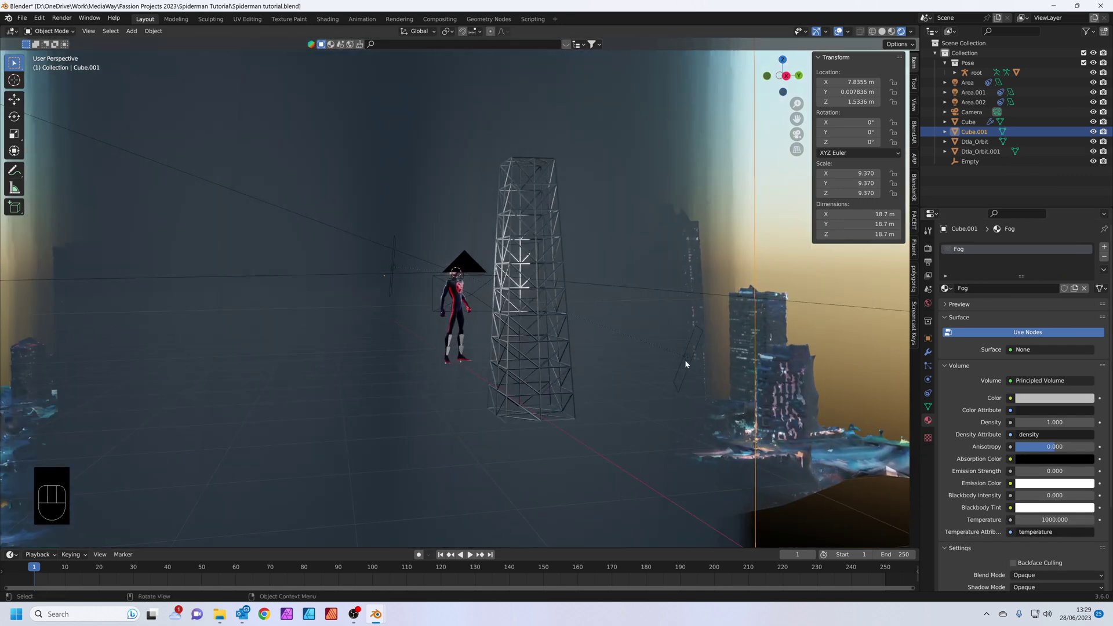
scroll(719, 381, "up", 4)
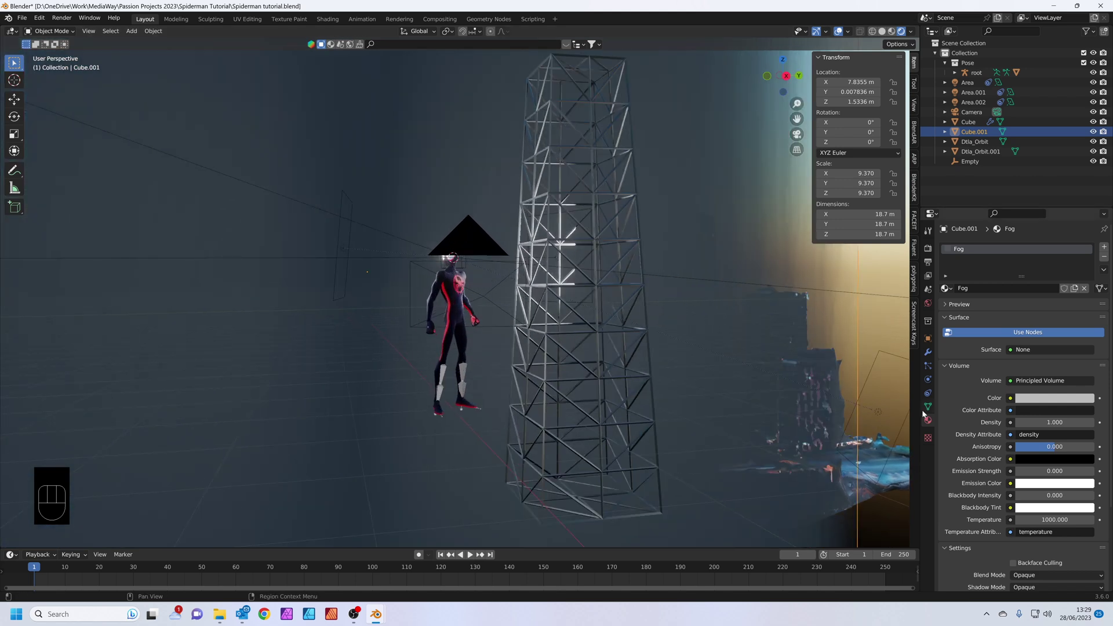
left_click_drag(1048, 422, 1019, 424)
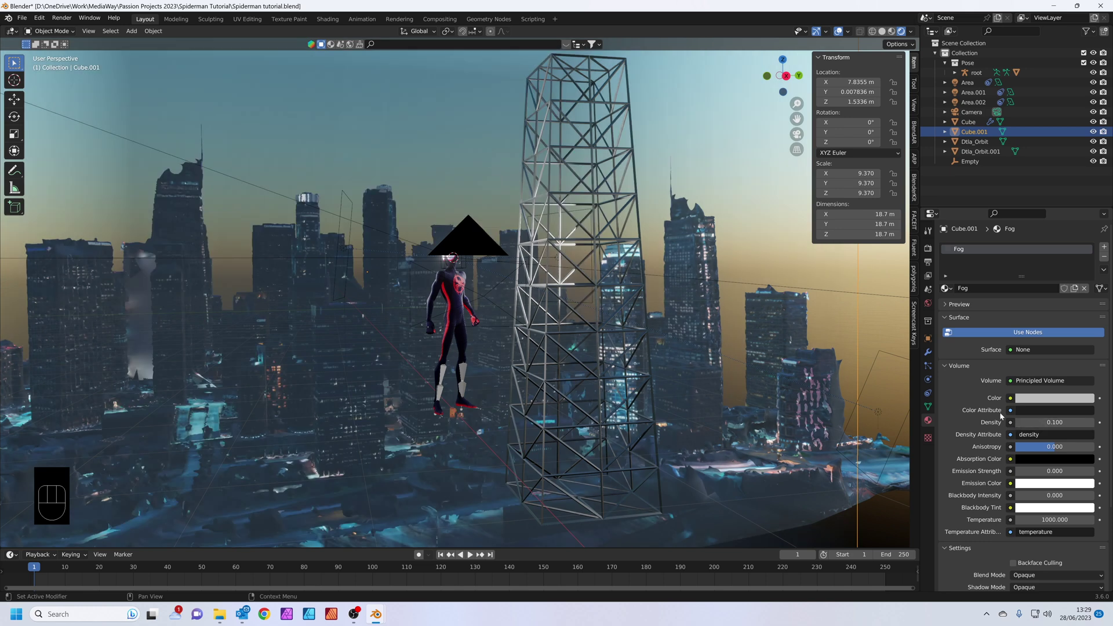
key("KP_0")
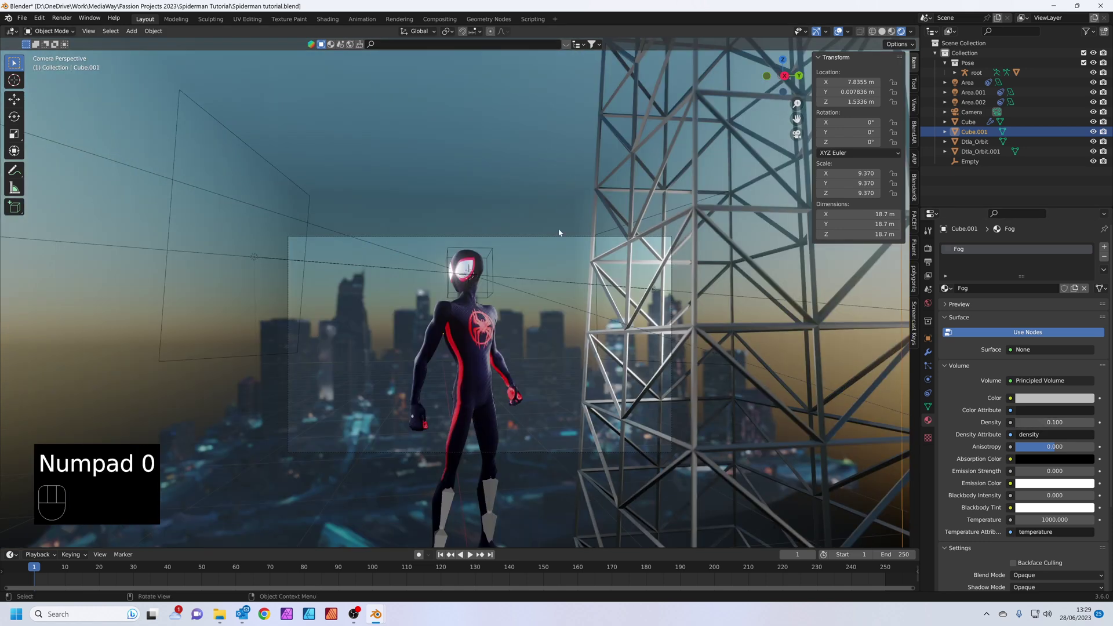
scroll(569, 179, "up", 2)
scroll(568, 228, "down", 3, "shift")
scroll(591, 246, "down", 1)
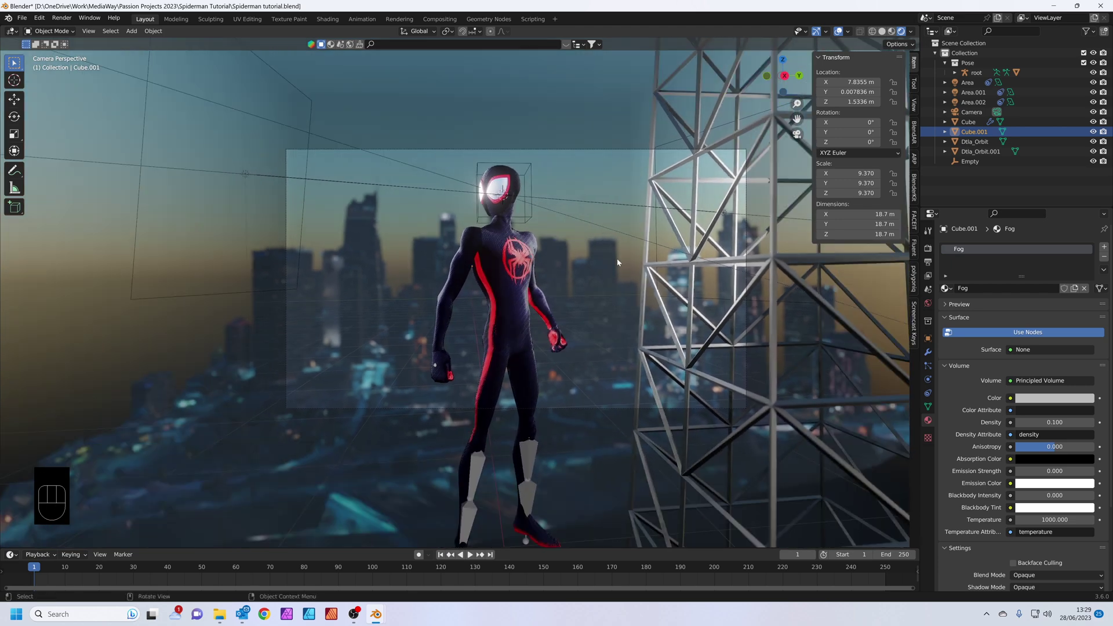
Stretch the fog cube along the Y axis to a scale of about 31.12 and return to the camera view
middle_click_drag(615, 270, 565, 339)
key("s")
key("x")
key("y")
left_click(77, 252)
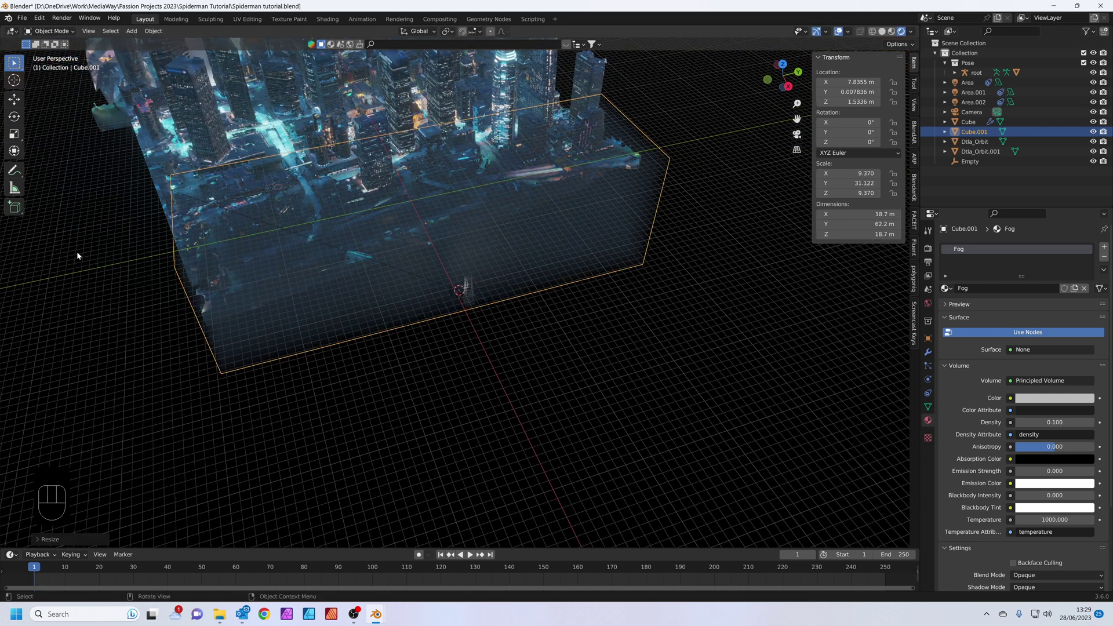
key("KP_0")
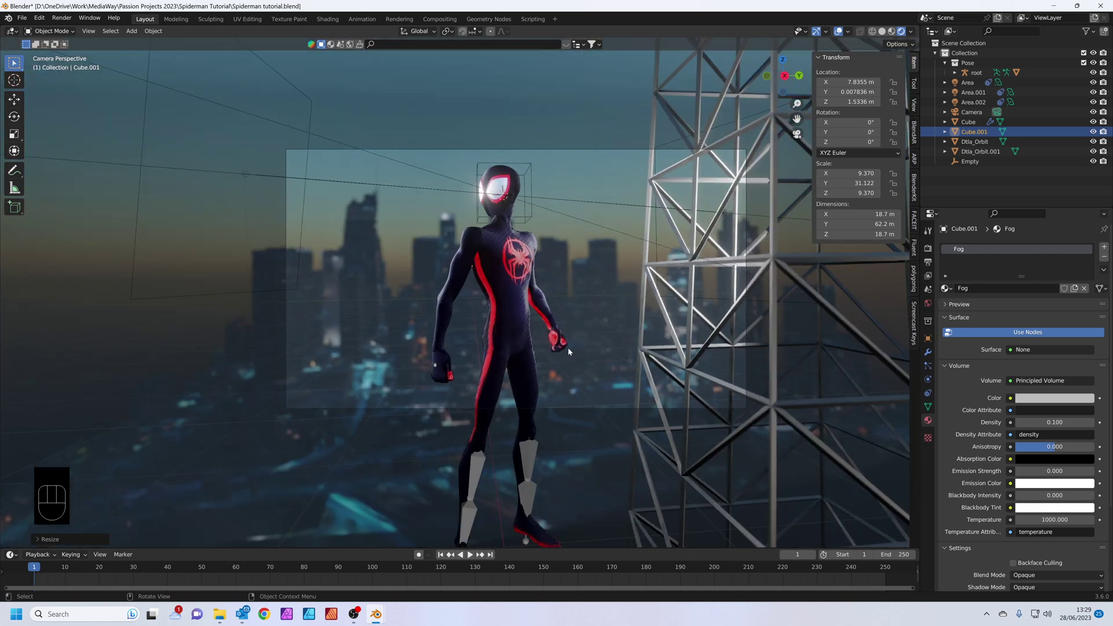
Set the Fog material's volume density to 0.05 and test-render the scene
left_click(1047, 423)
type("0.05")
key("Return")
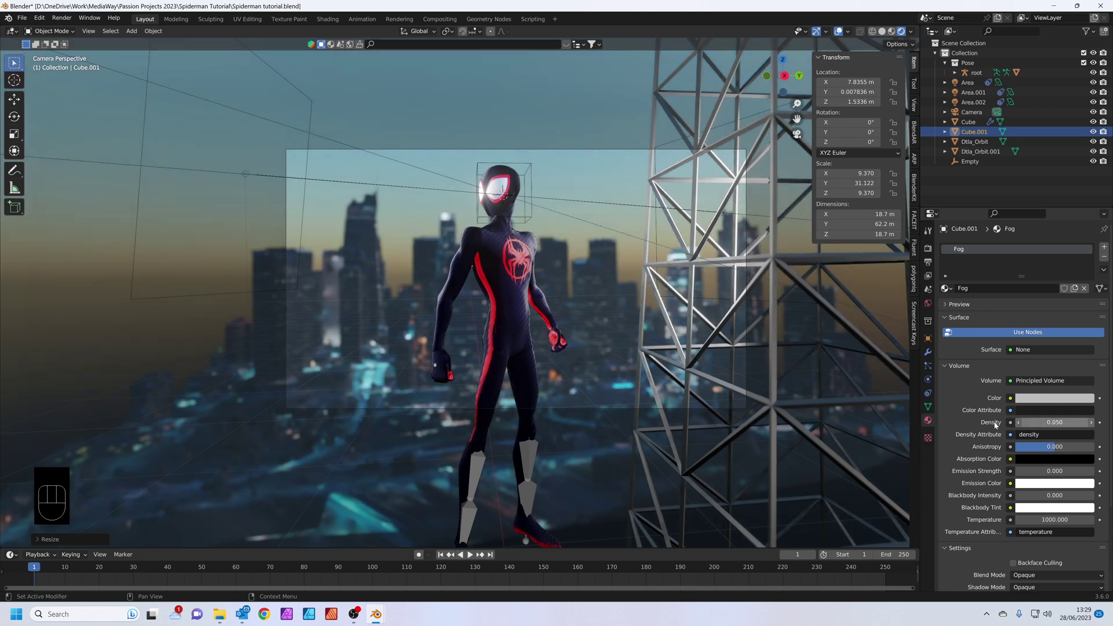
left_click(550, 122)
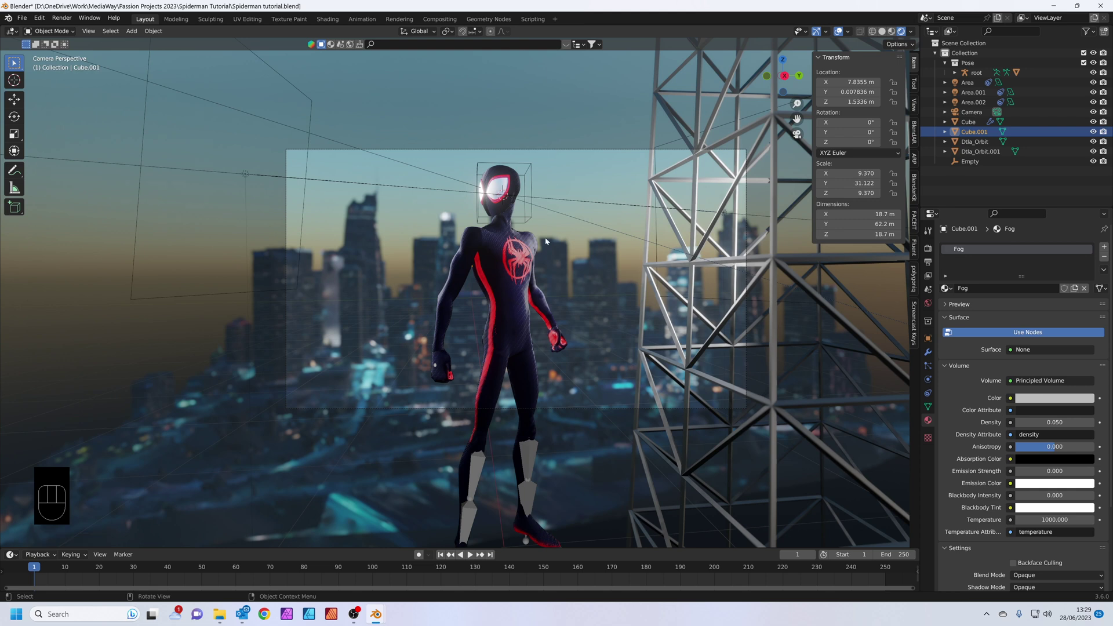
key("F12")
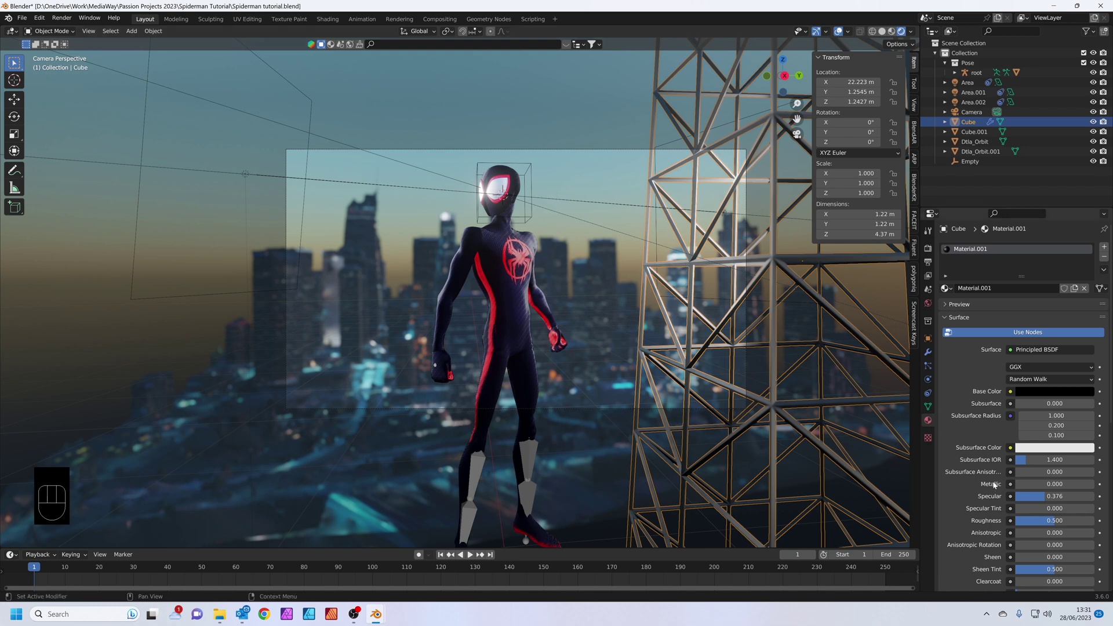
Lower the specular value of the lattice tower's material to about 0.011 and render the scene again
left_click(1052, 521)
left_click_drag(1047, 497, 1019, 496)
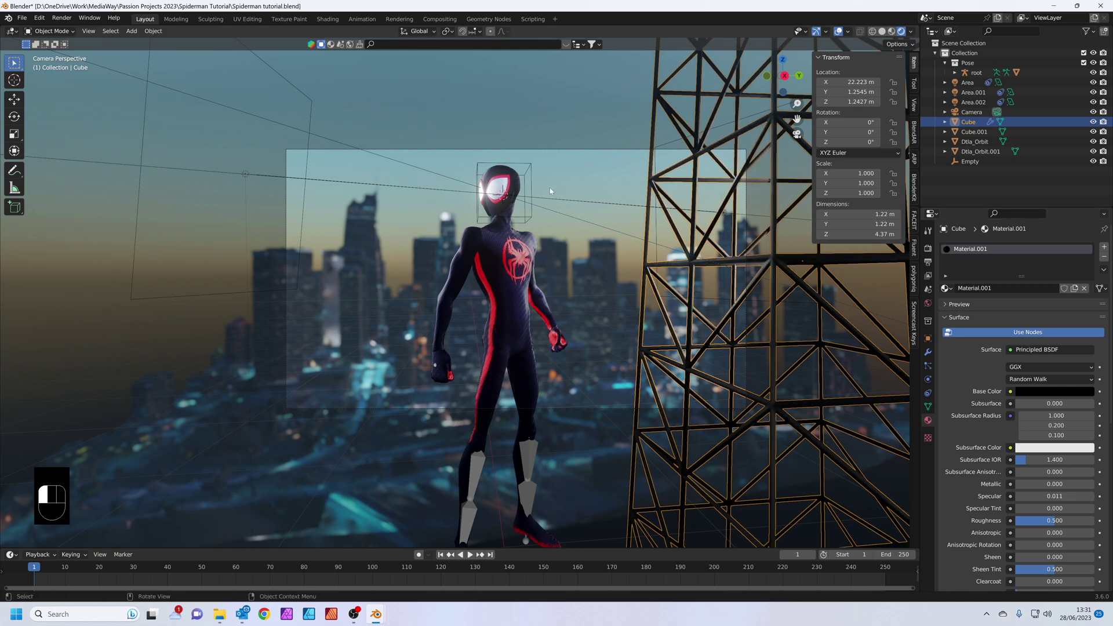
left_click(551, 191)
key("F12")
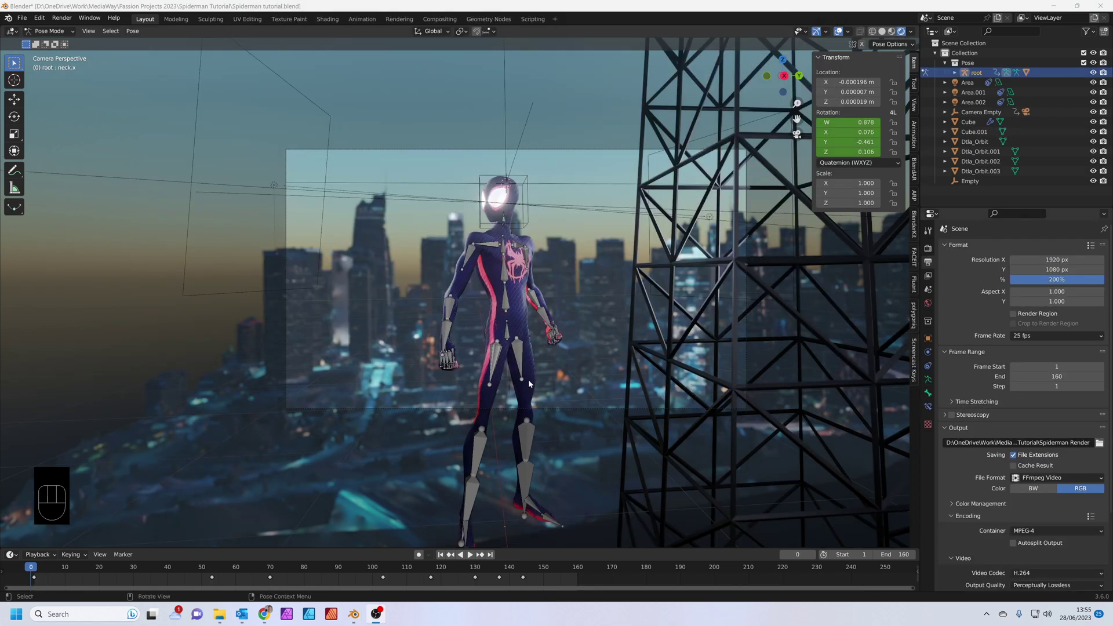
Scrub the timeline from the start to frame 19 to preview the character animation in the camera view
left_click_drag(36, 576, 100, 574)
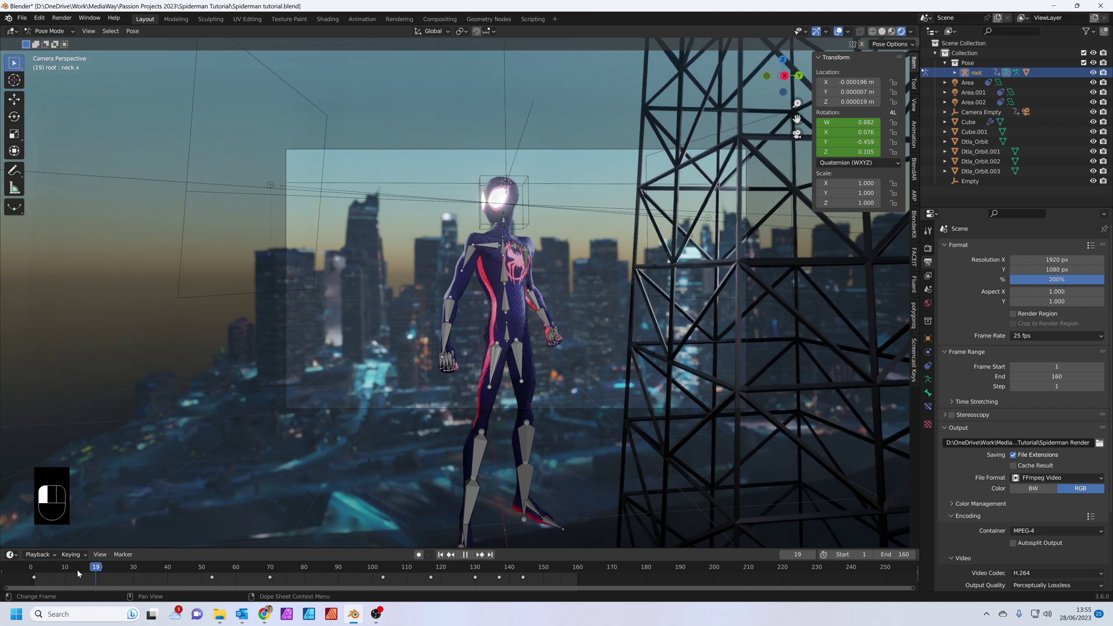
Stop the playback, orbit out of the camera view and scrub the timeline from the start to frame 104 to review the head turn
key("Escape")
scroll(503, 216, "up", 5)
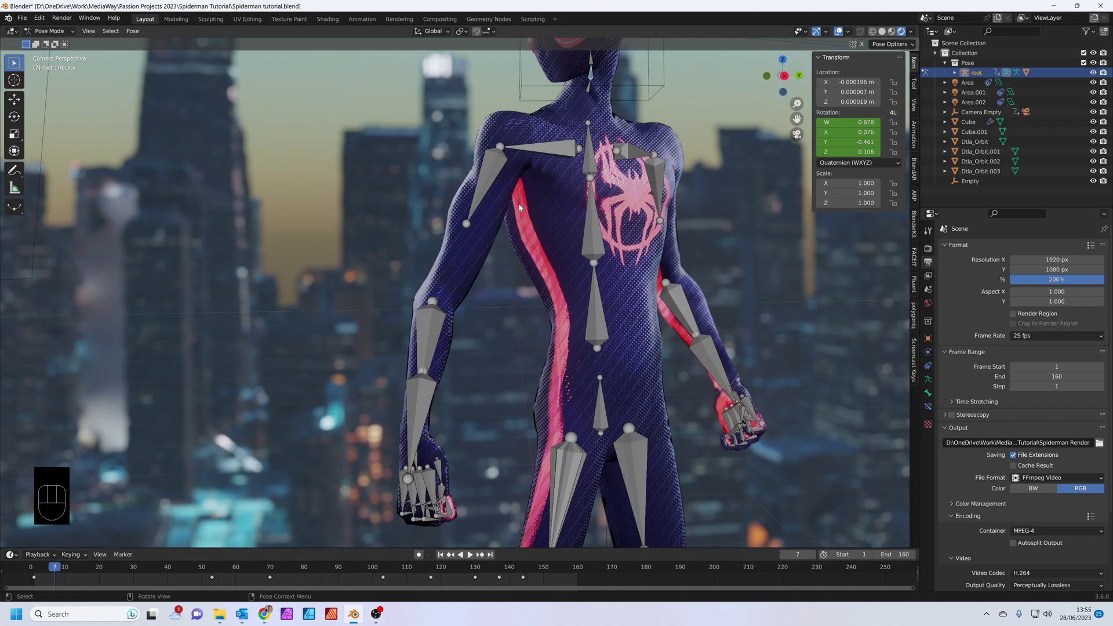
scroll(596, 108, "down", 5)
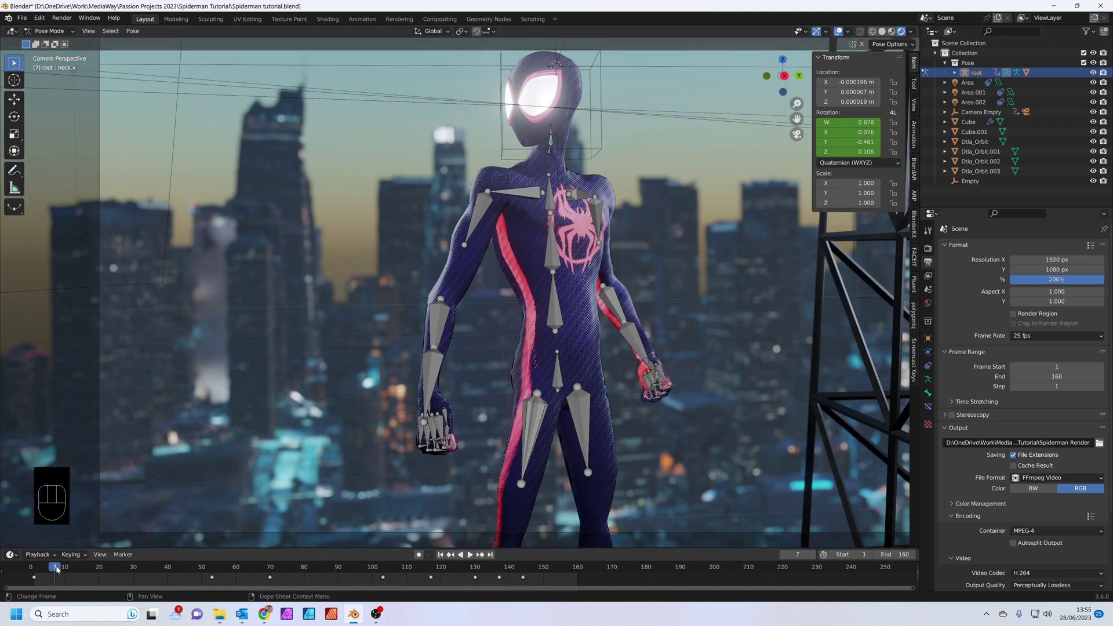
middle_click_drag(160, 538, 232, 453)
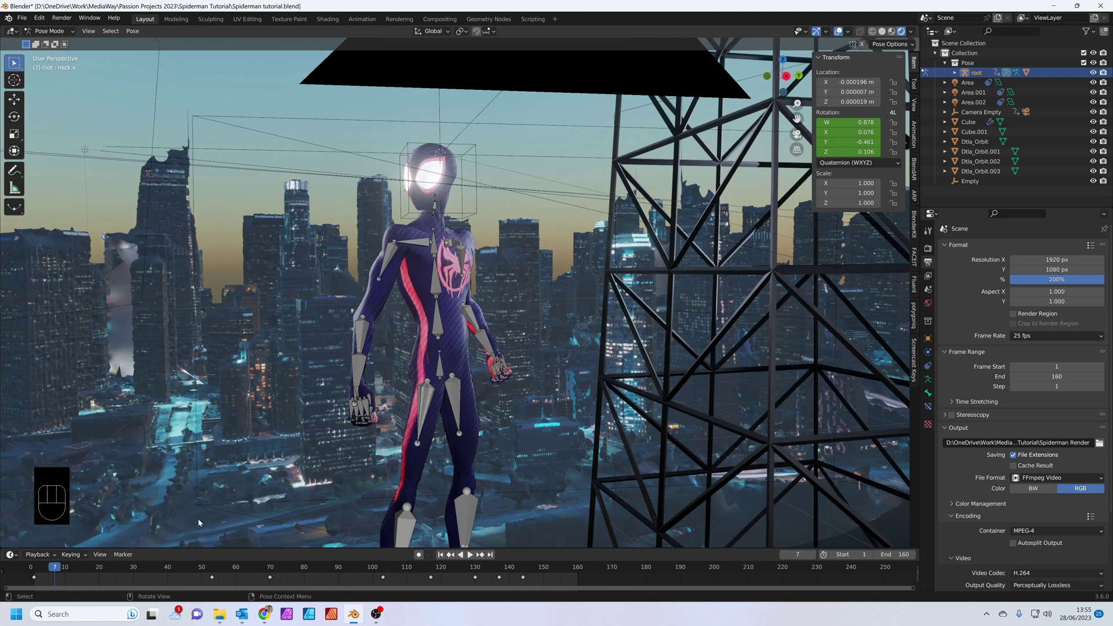
key("space")
left_click(36, 567)
left_click_drag(36, 567, 388, 585)
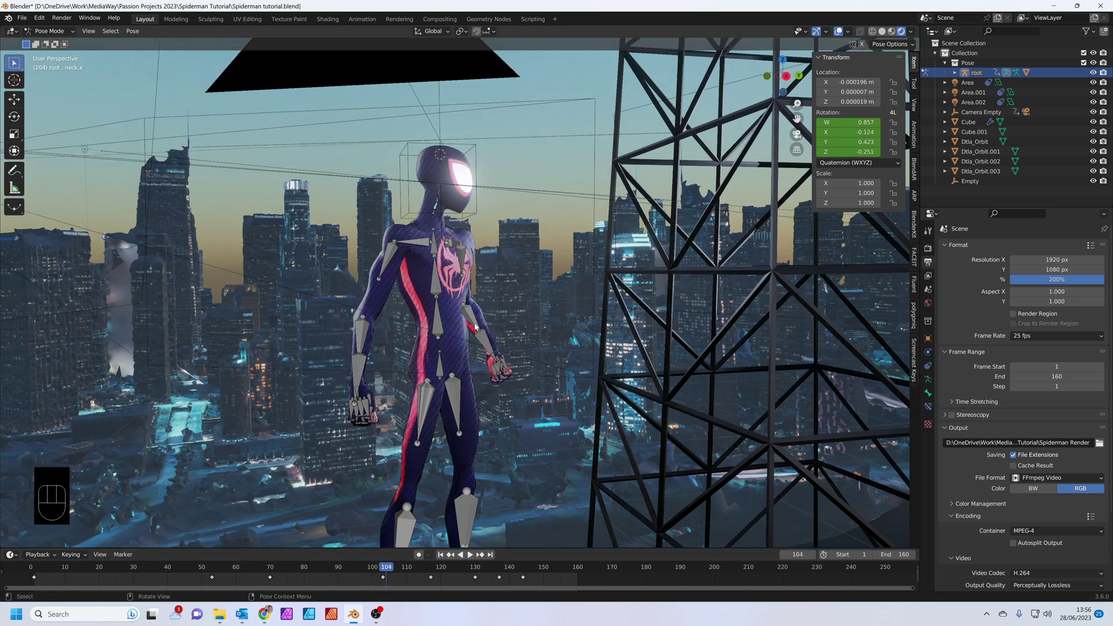
Try to insert a rotation keyframe for the neck bone at frame 121
key("space")
key("space")
left_click(444, 567)
key("i")
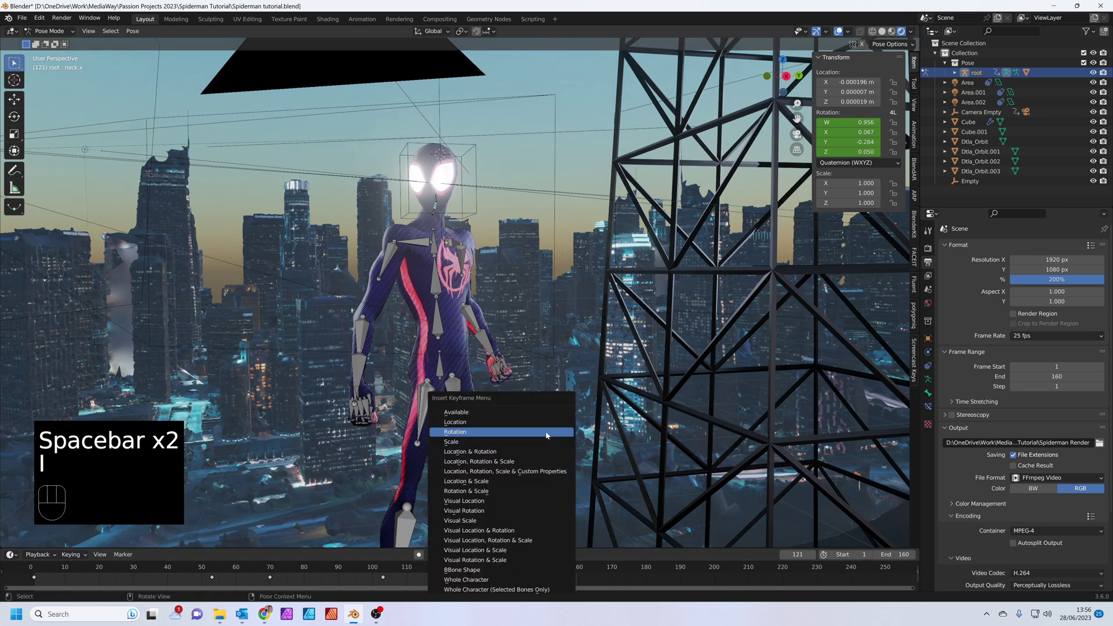
left_click(468, 434)
Replay and scrub back through the neck bone's head-turn animation, stopping at frame 39
key("space")
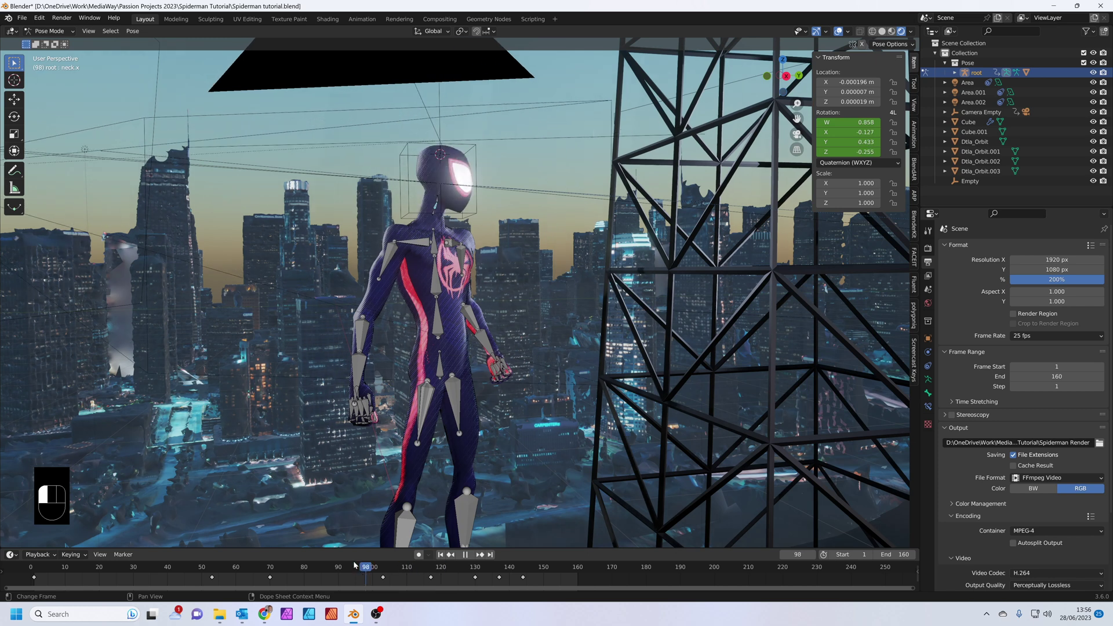
left_click_drag(439, 567, 417, 569)
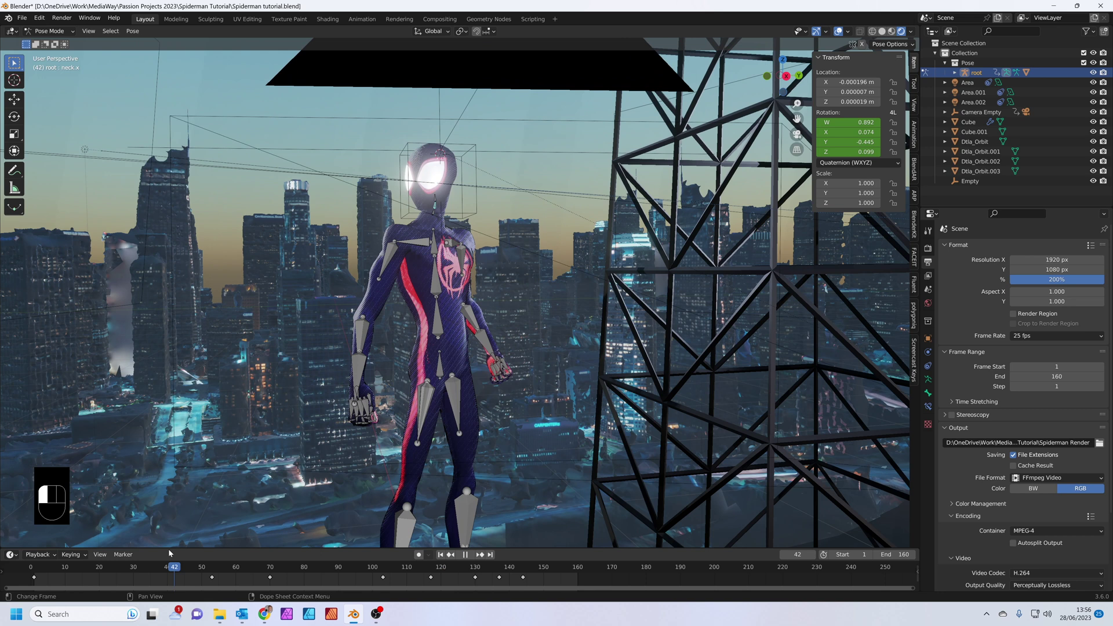
key("Escape")
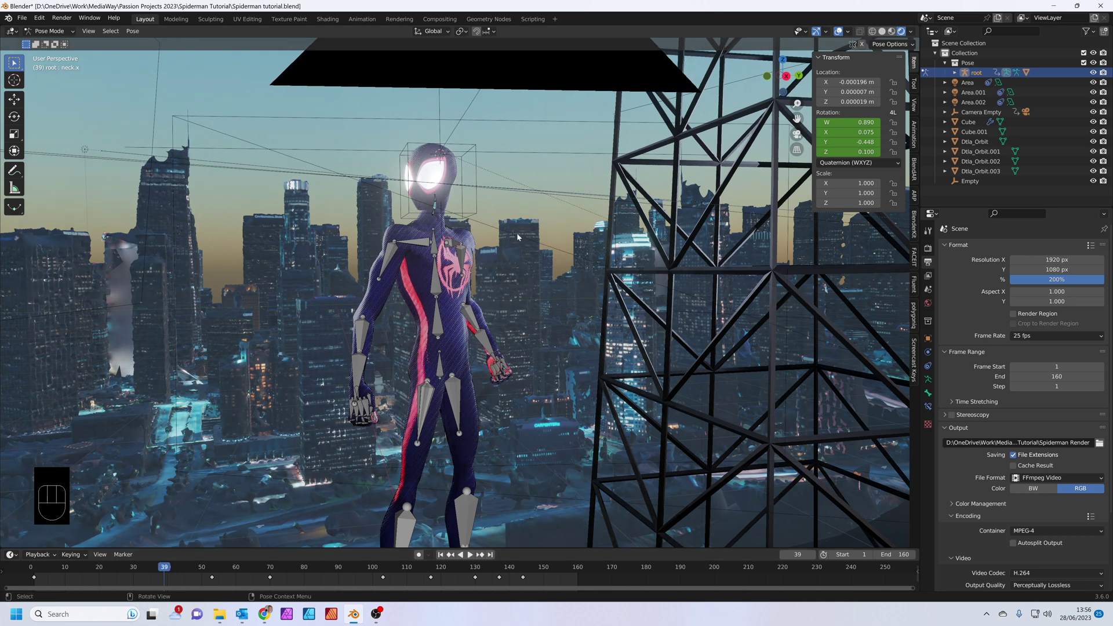
Select the Camera Empty and scrub from frame 39 to frame 113 in the camera view to preview the camera movement
left_click(969, 114)
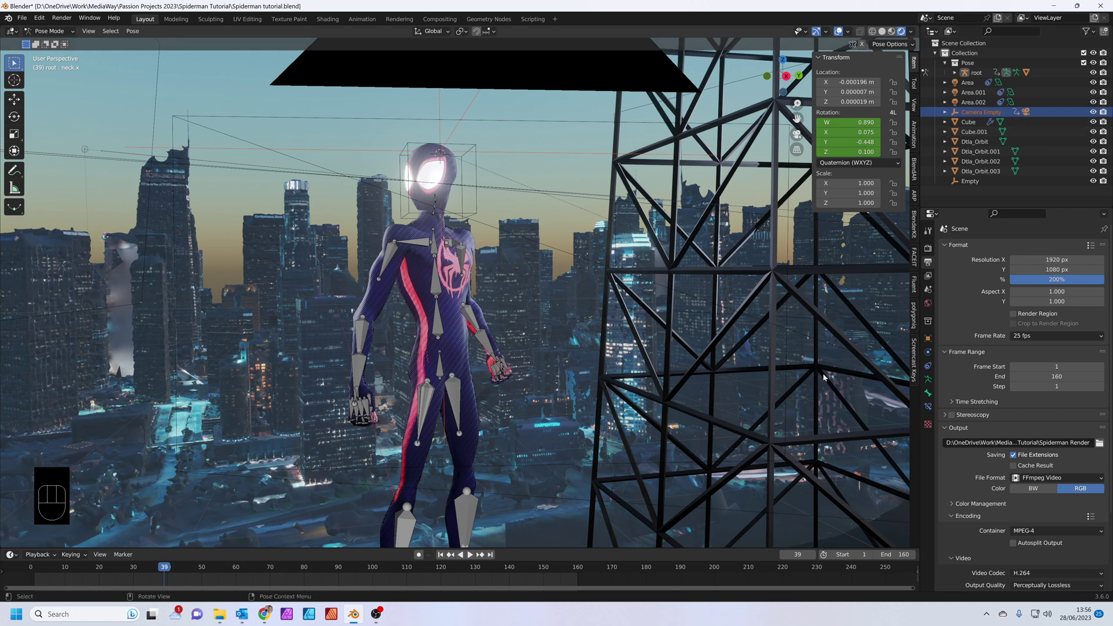
key("KP_0")
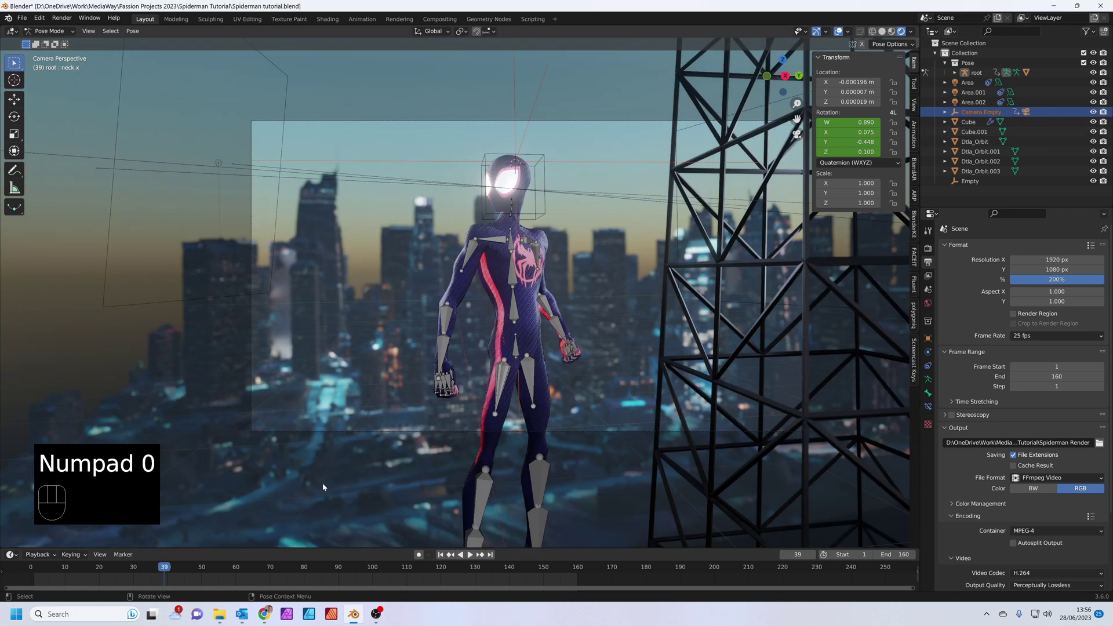
left_click_drag(159, 562, 417, 601)
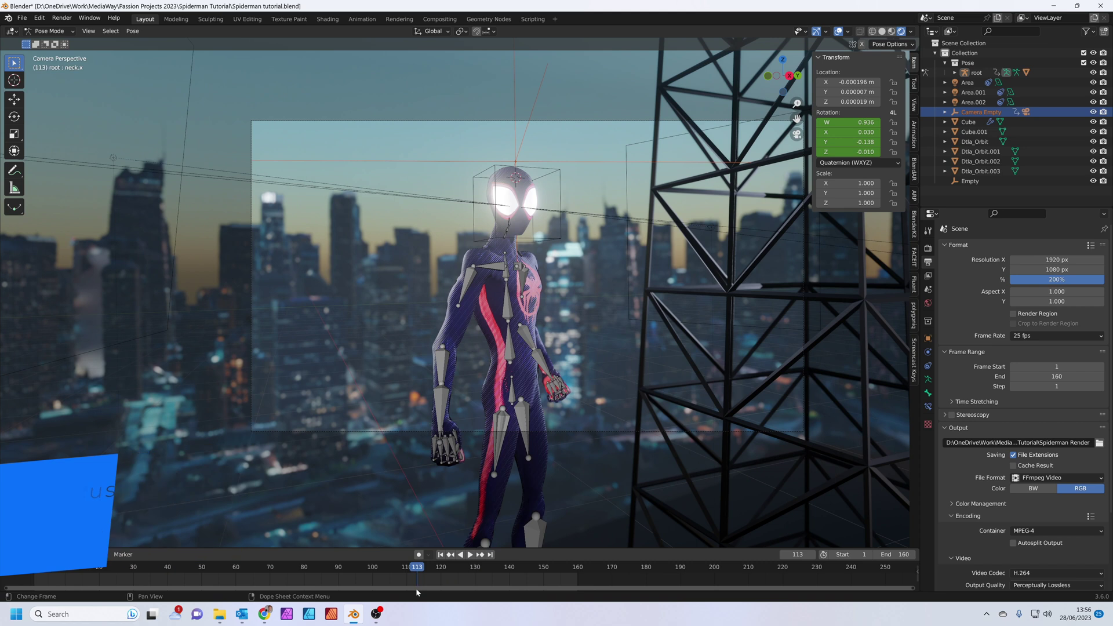